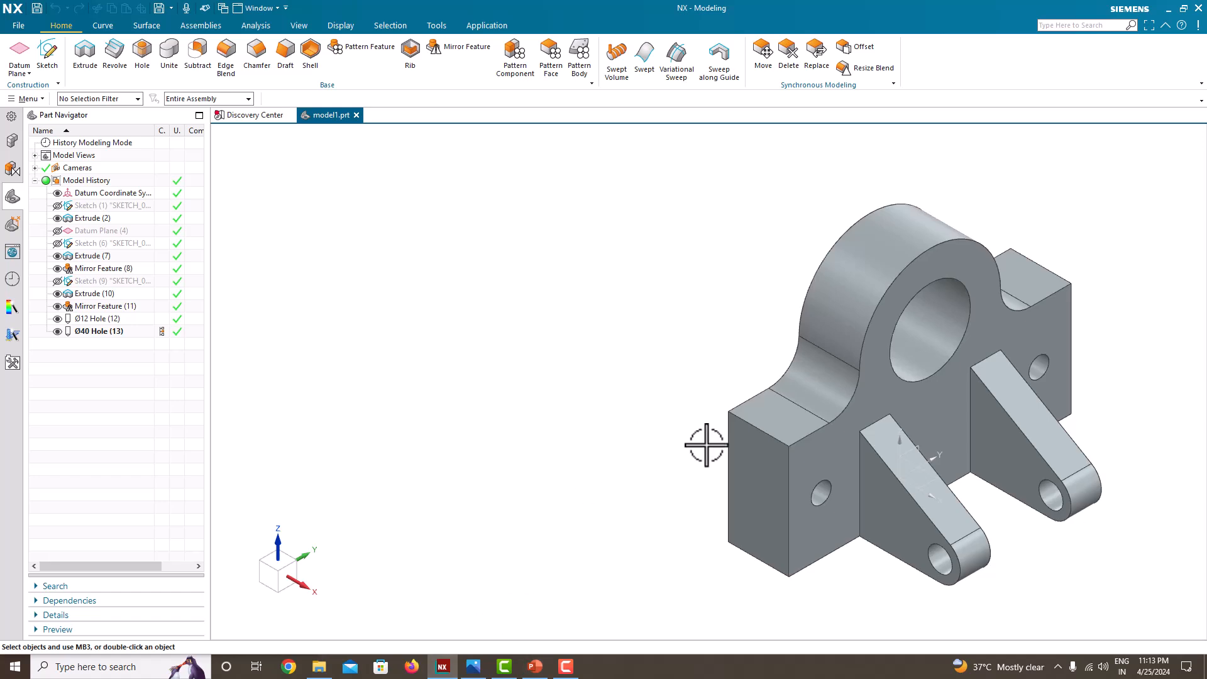
Examine the finished bracket model from several angles, including its ribs, boss and holes
middle_drag(803, 445, 778, 435)
scroll(782, 453, up, 1)
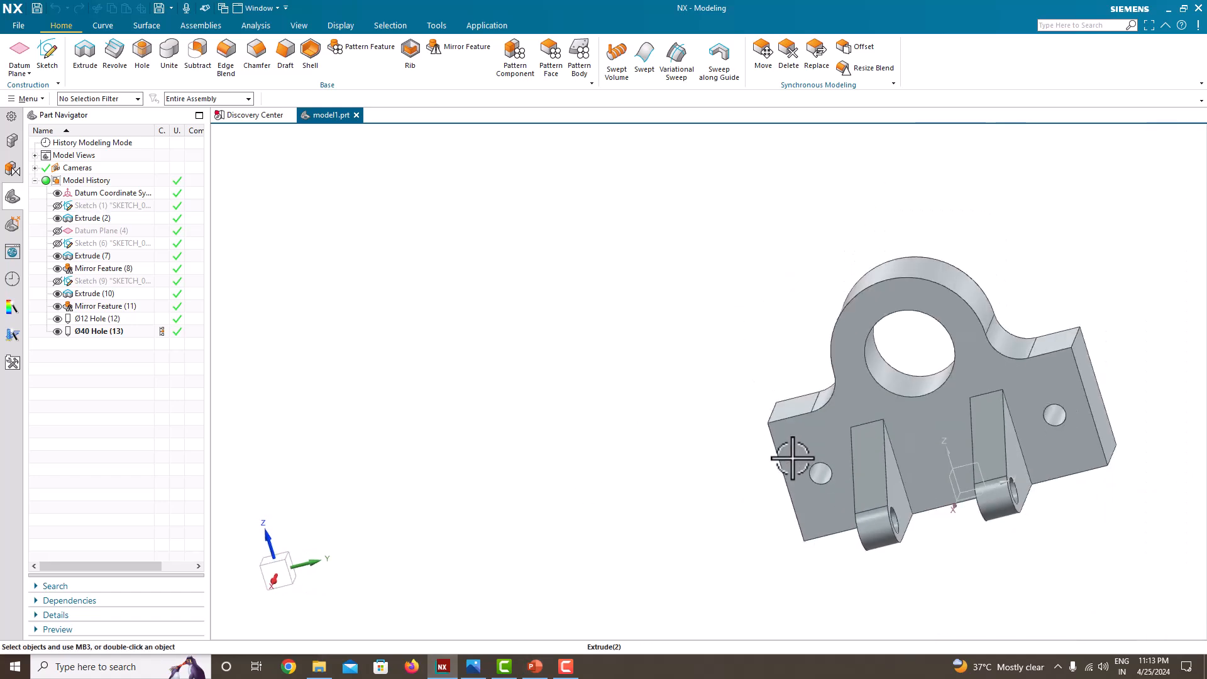
scroll(1105, 493, down, 3)
scroll(1119, 485, up, 3)
scroll(1033, 471, down, 3)
scroll(1044, 469, up, 3)
mouse_move(1073, 464)
middle_down()
mouse_move(1164, 489)
mouse_move(1032, 477)
mouse_move(1084, 477)
middle_up()
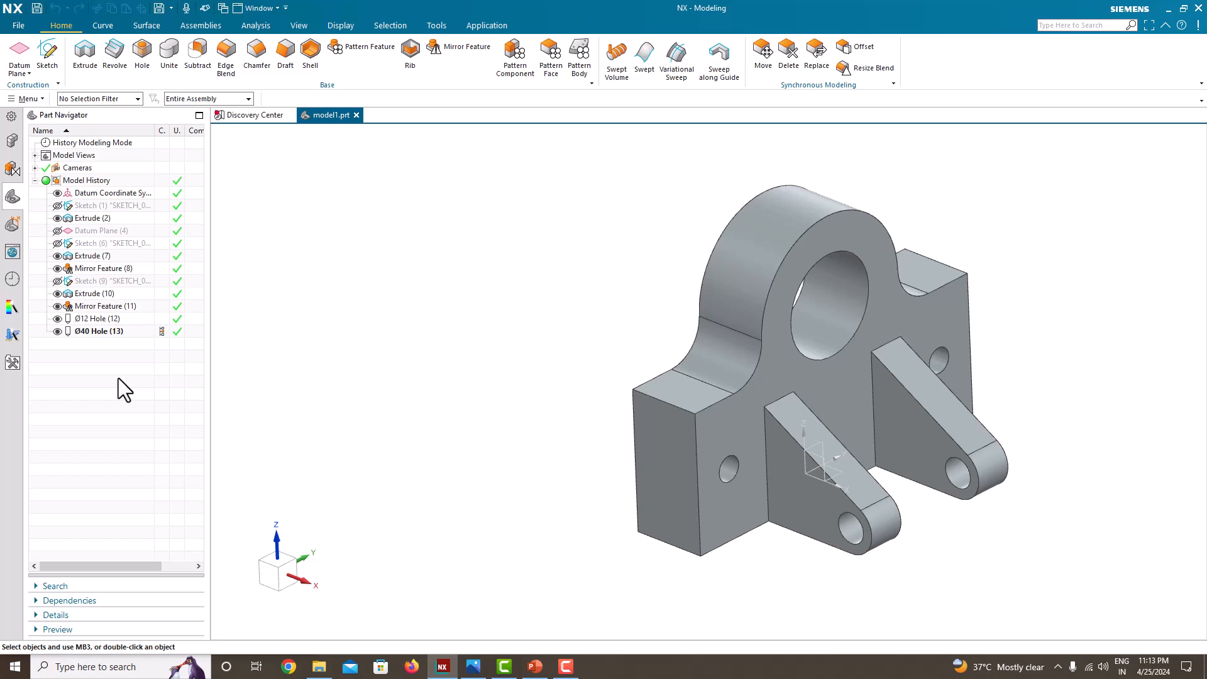
Create a new model part named model2.prt from the Model template in millimetres
click(16, 30)
click(25, 45)
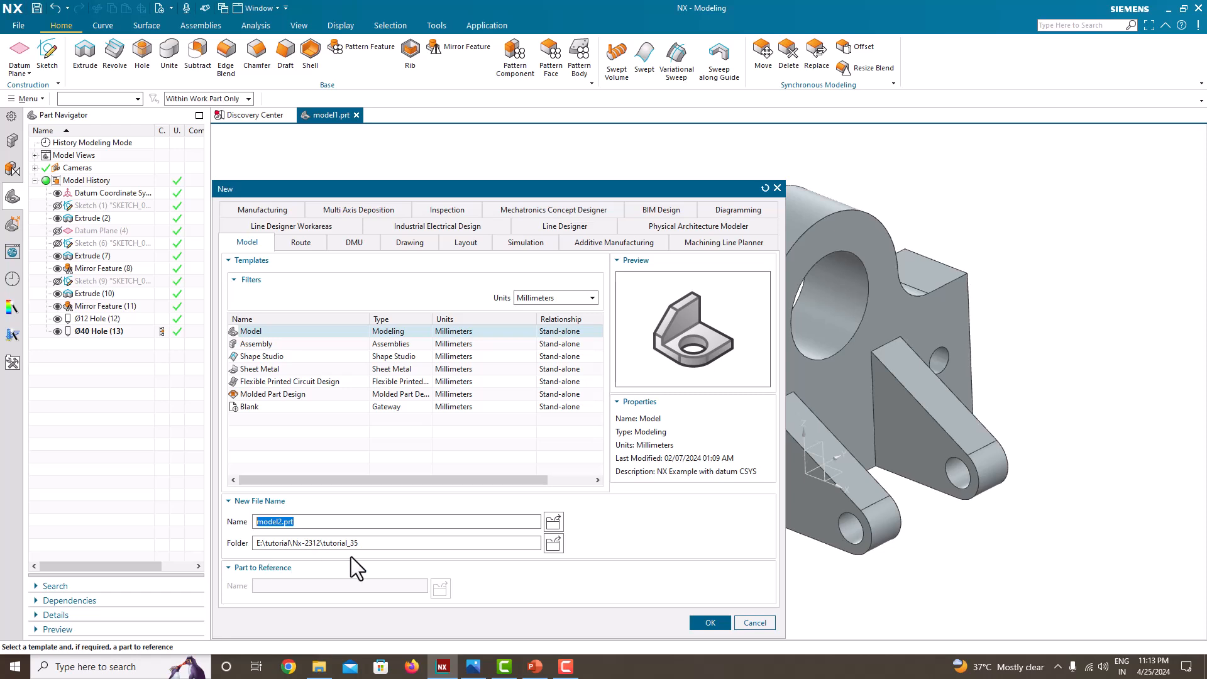
click(714, 622)
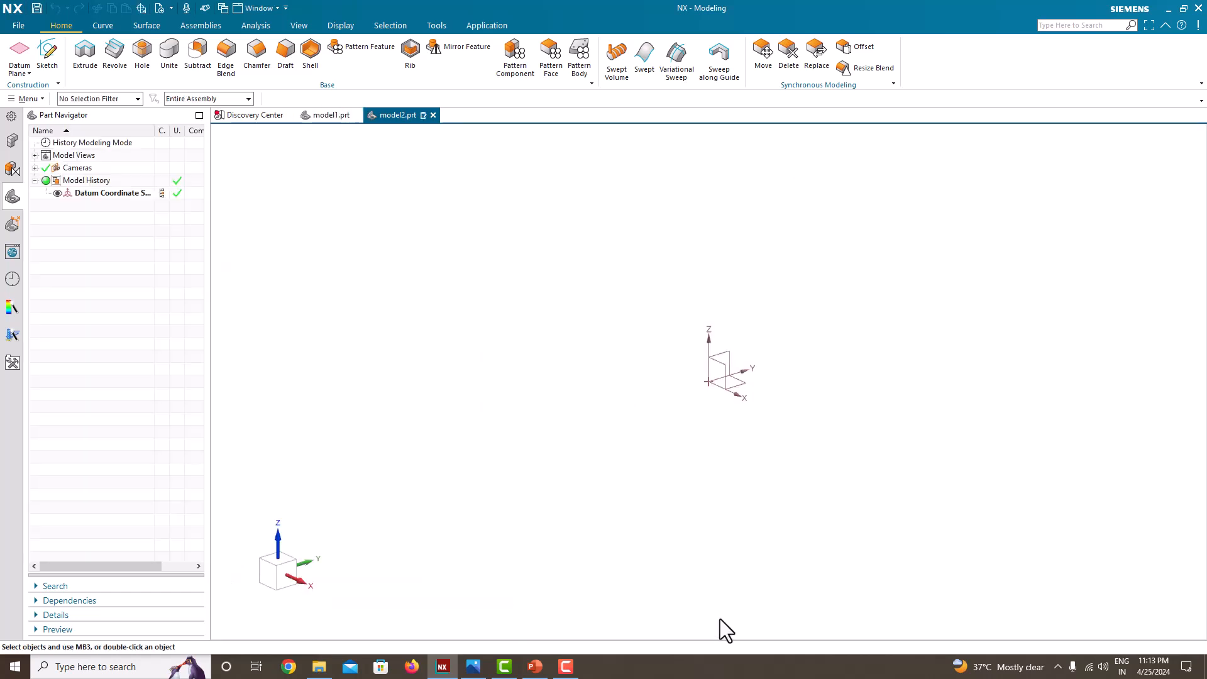
Bring up the reference drawing Untitled.png and fit the NX window beside it
click(473, 667)
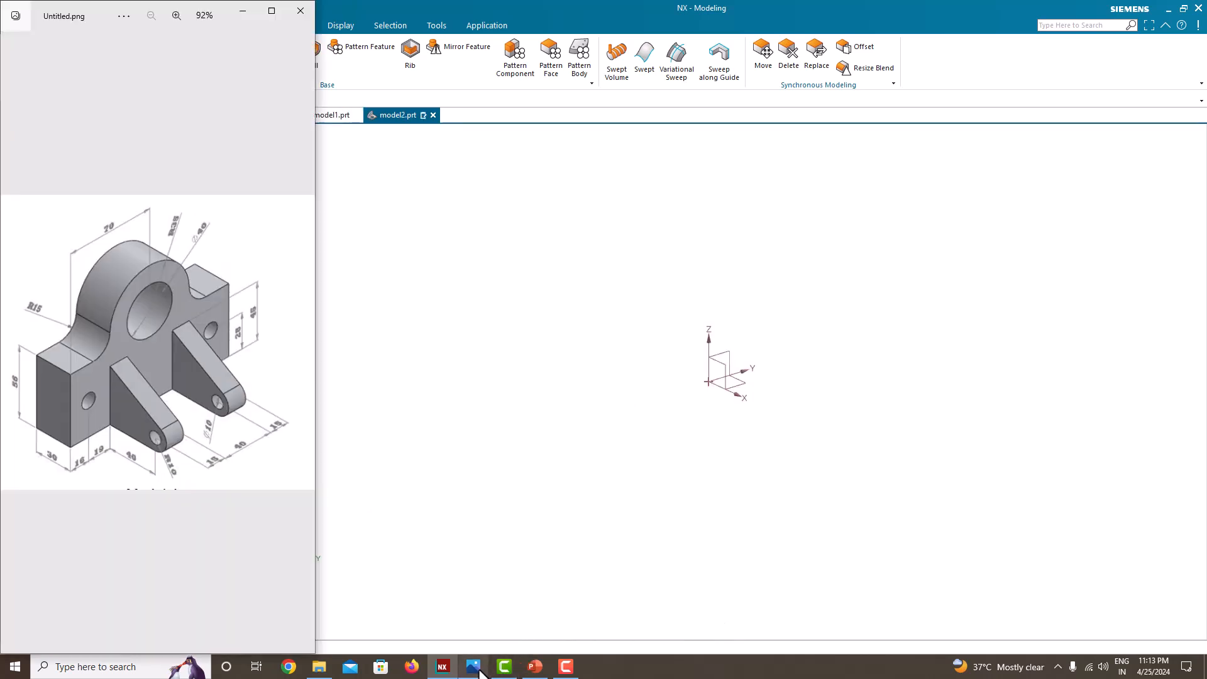
click(495, 415)
key(super+Right)
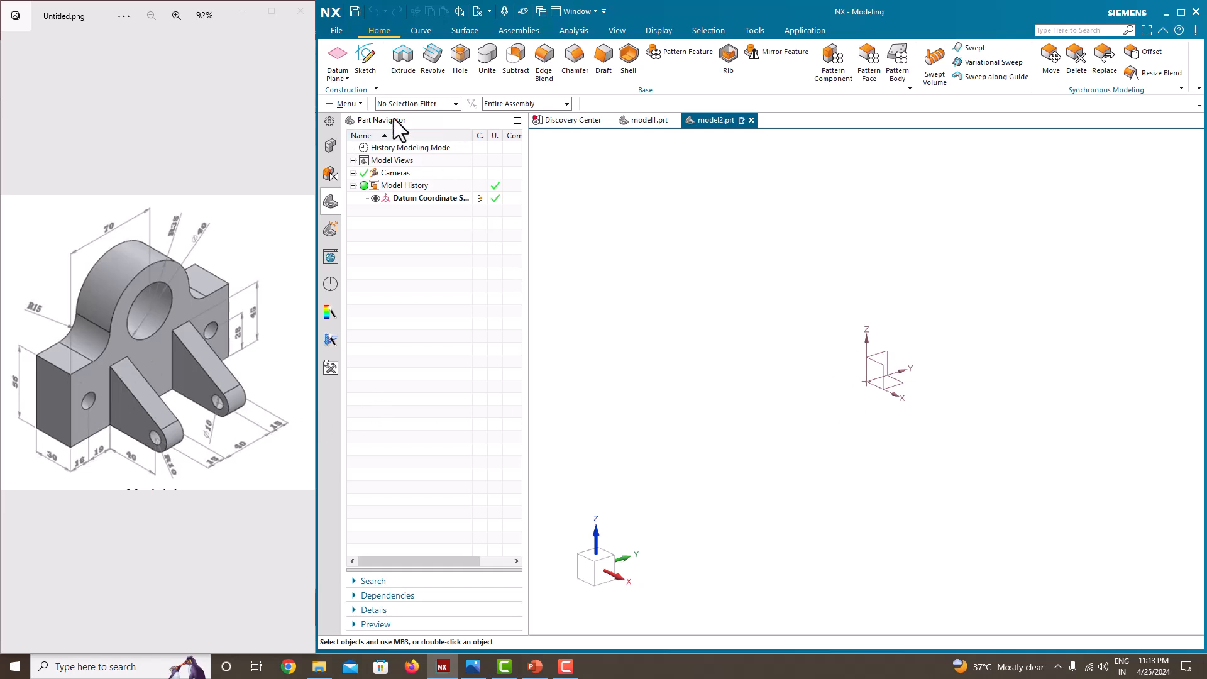
Start a new sketch on the Right principal plane
click(368, 68)
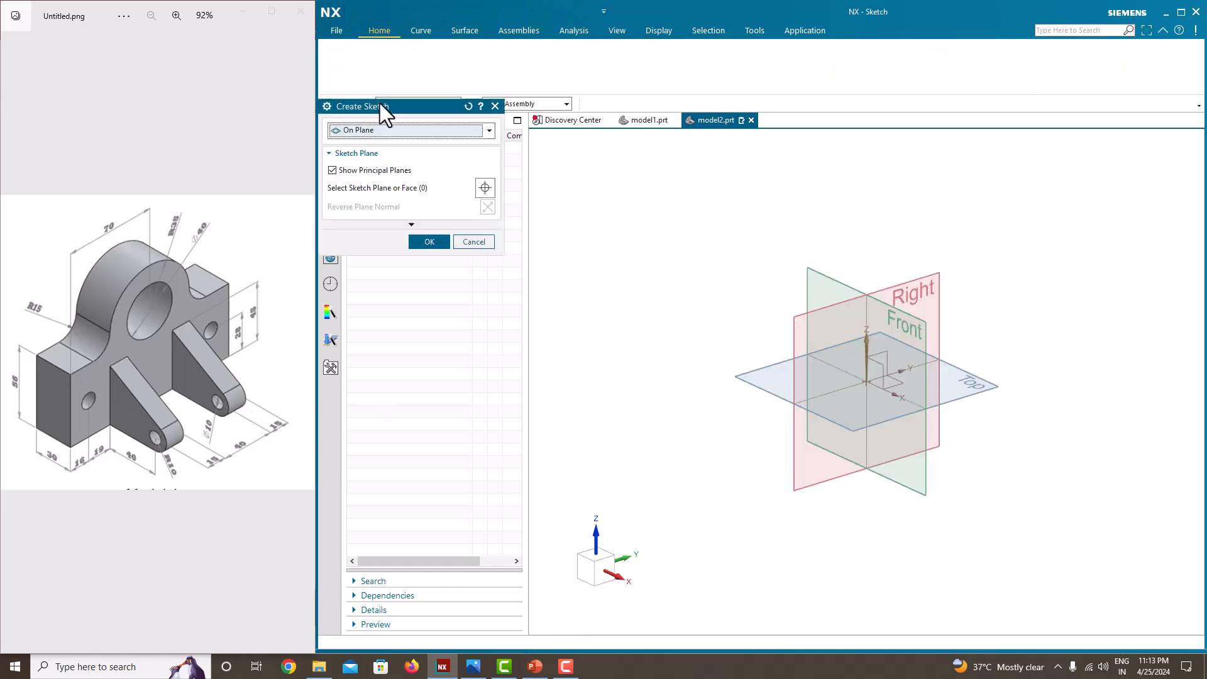
click(931, 279)
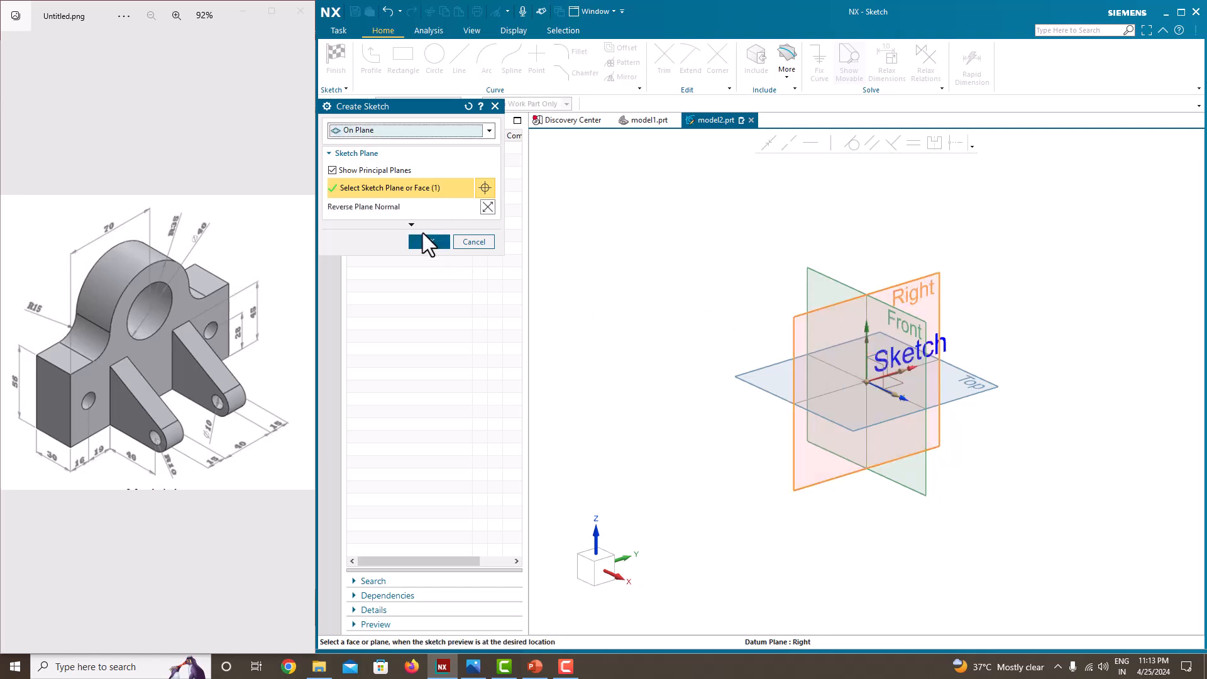
click(426, 243)
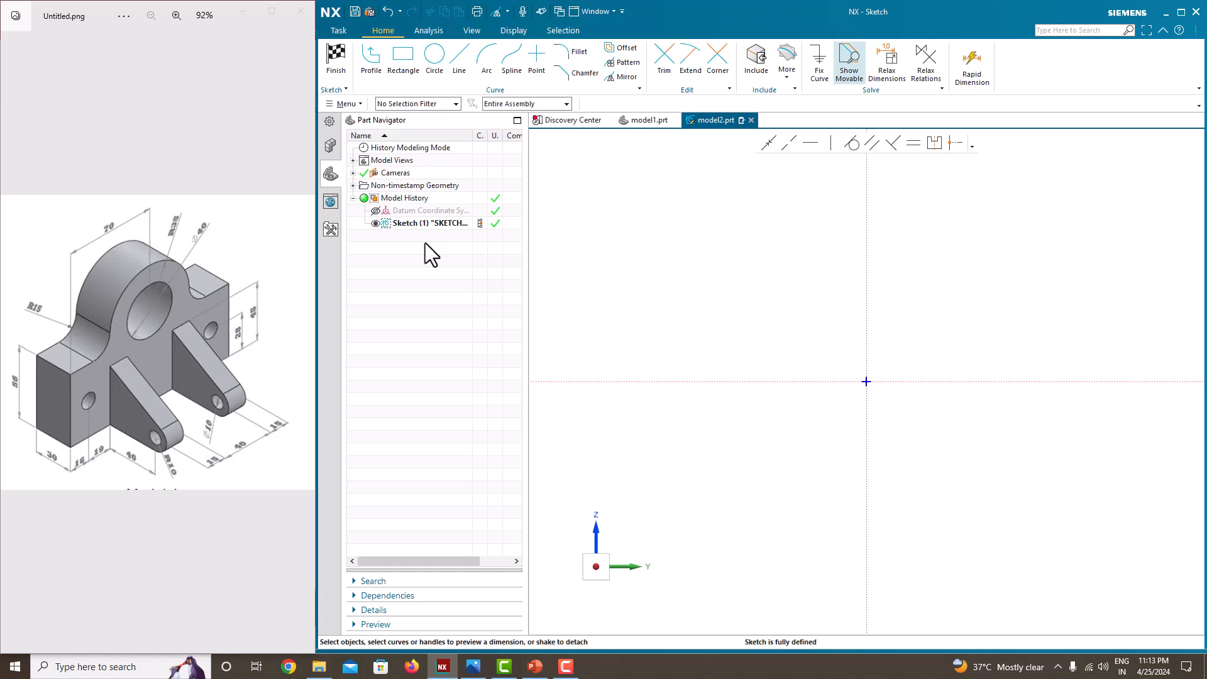
Sketch a circle about 205 mm in diameter, centred on the vertical axis above the origin
click(442, 67)
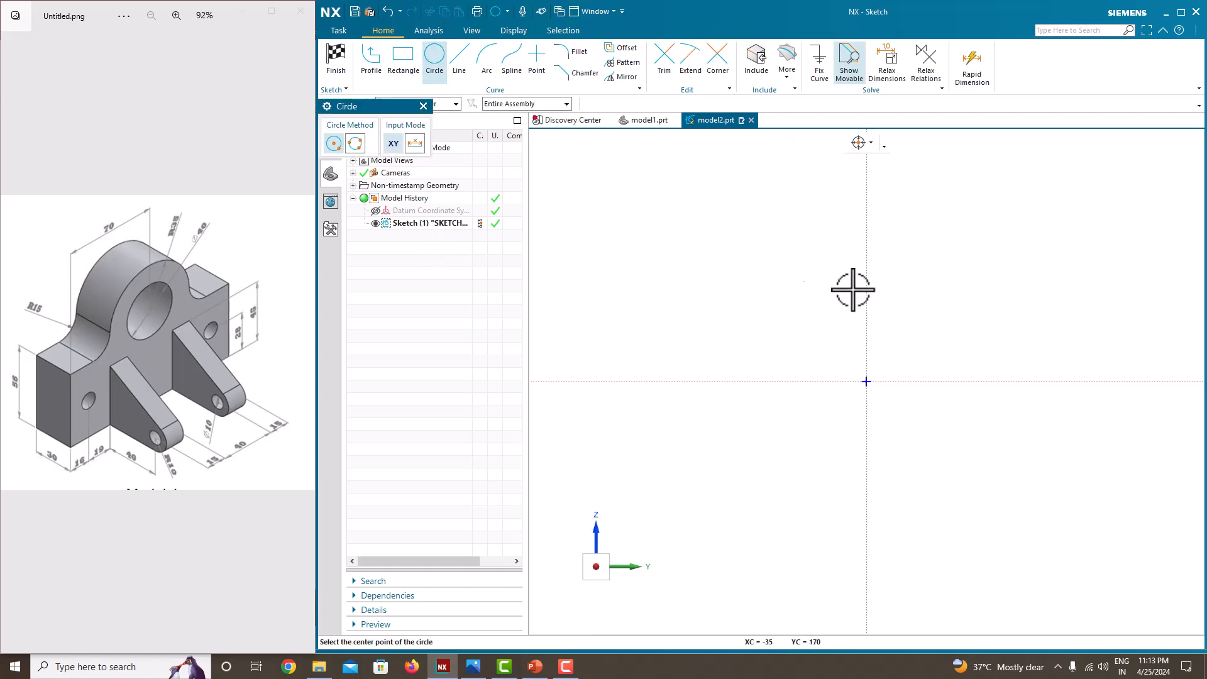
click(866, 203)
click(813, 188)
key(Escape)
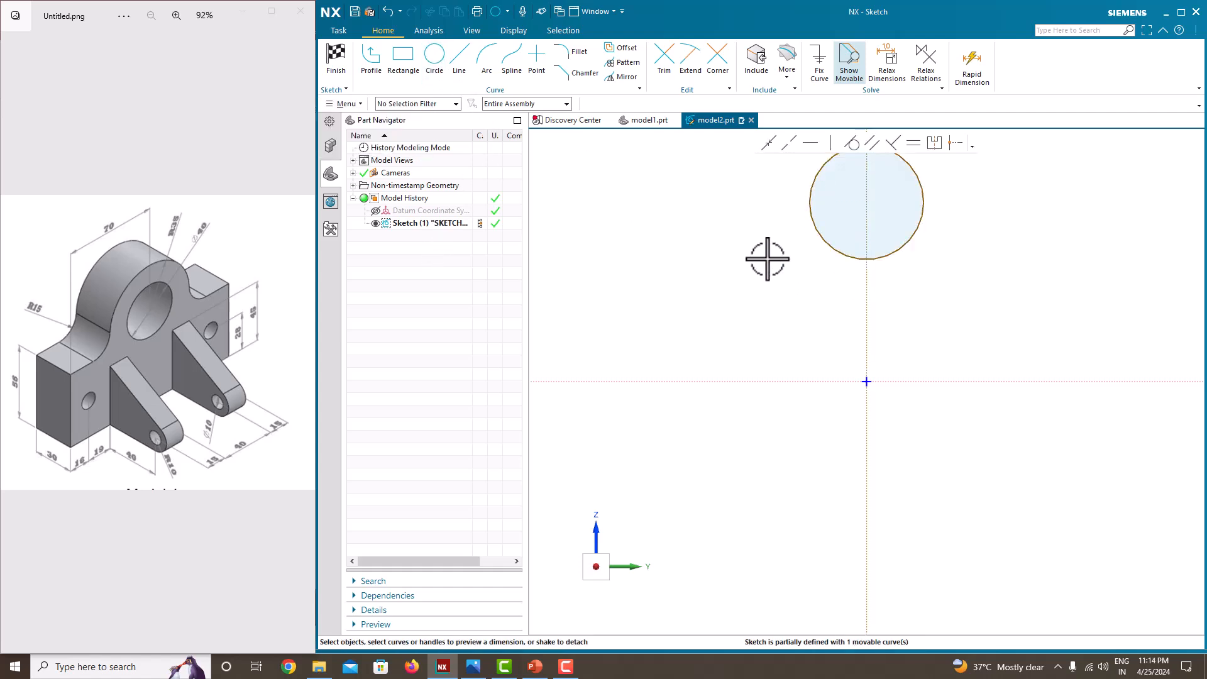
Set the circle's diameter to 70 mm and scale the entire sketch with this first dimension
scroll(768, 283, up, 3)
scroll(770, 285, down, 8)
scroll(768, 219, up, 3)
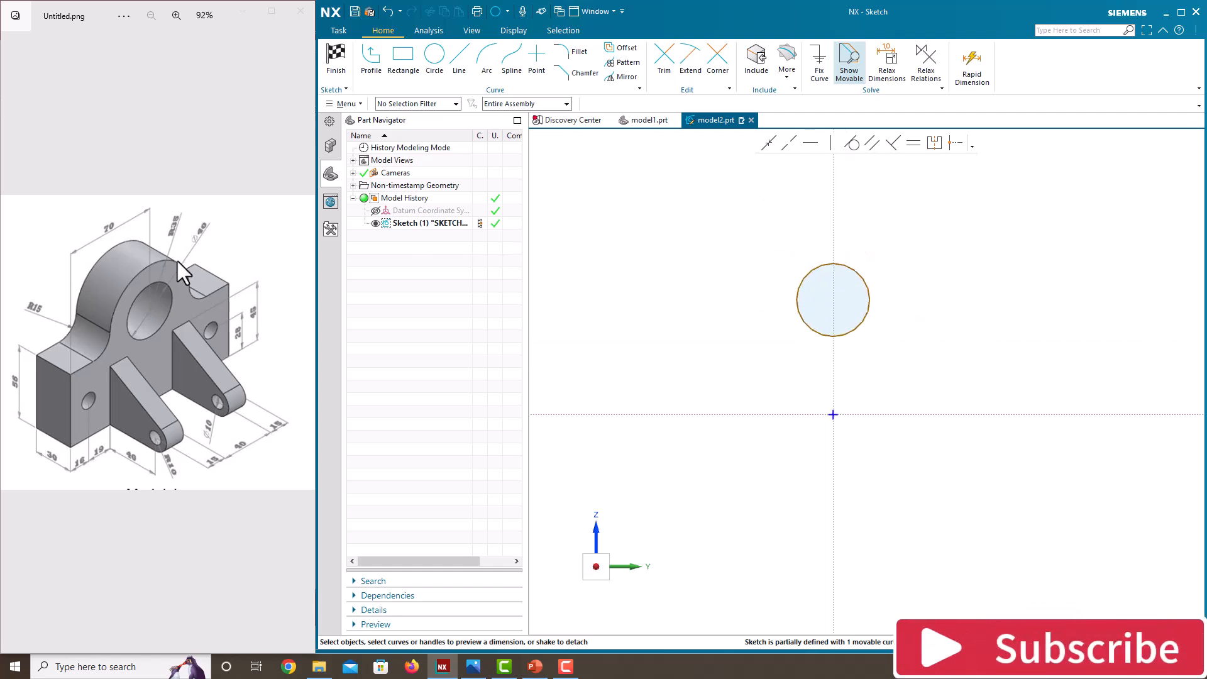
click(857, 269)
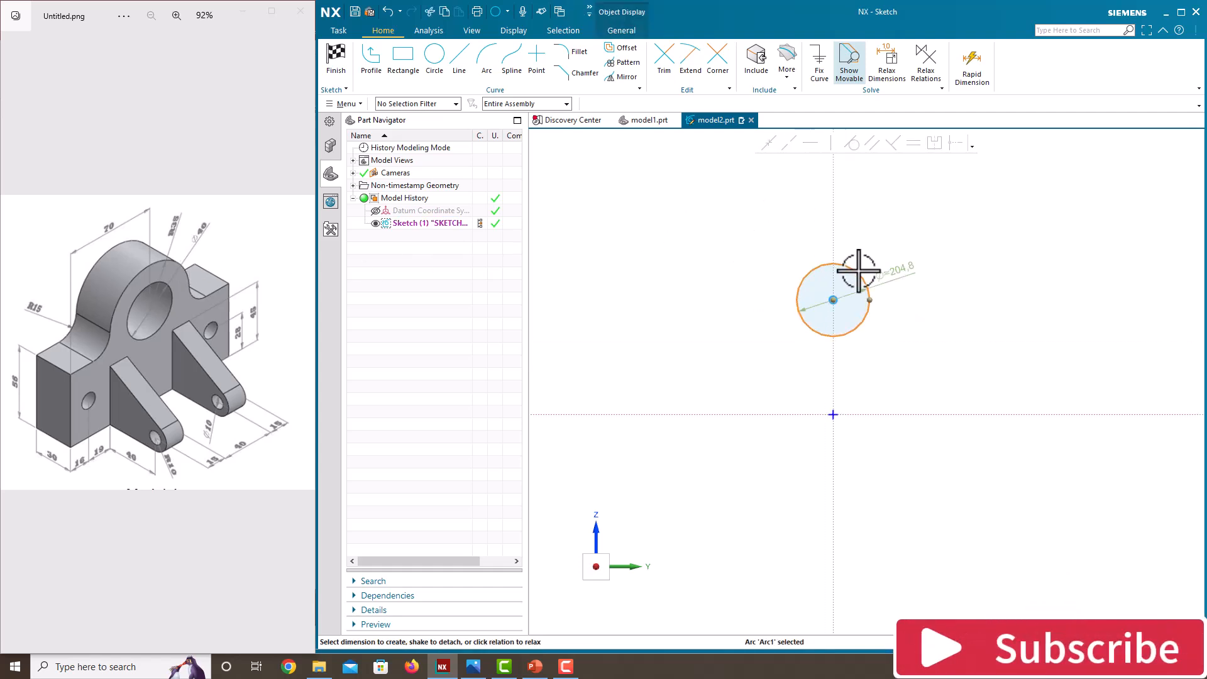
click(897, 275)
text(70)
key(Return)
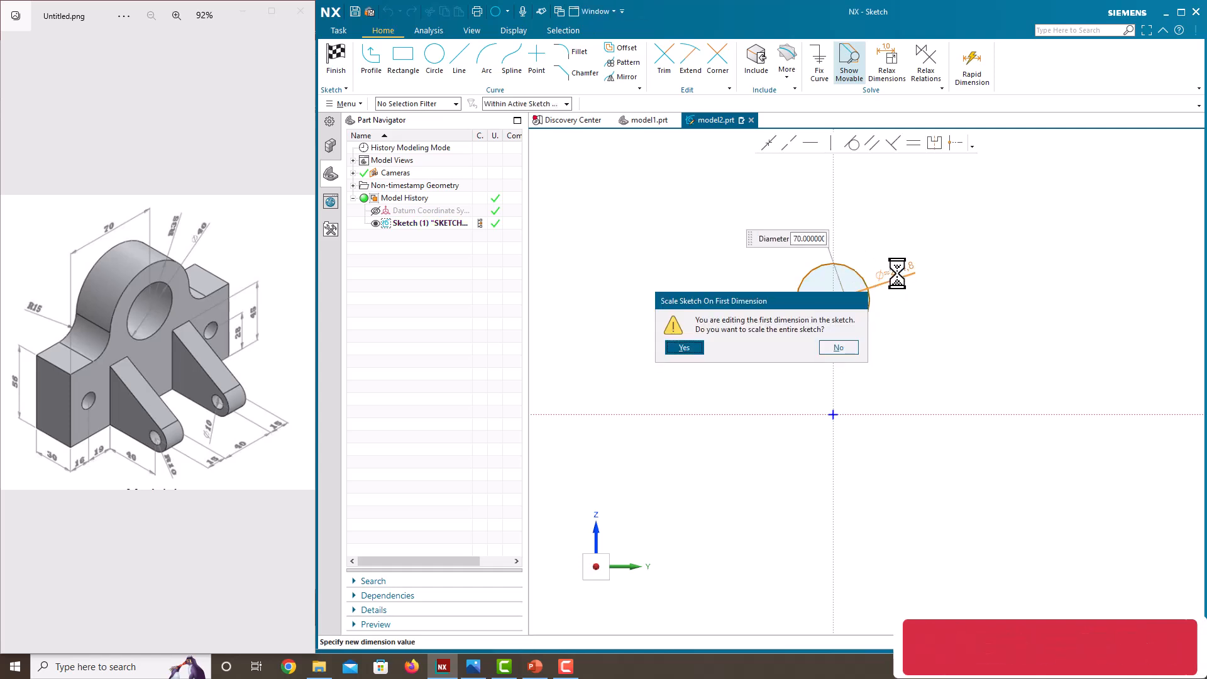
click(700, 347)
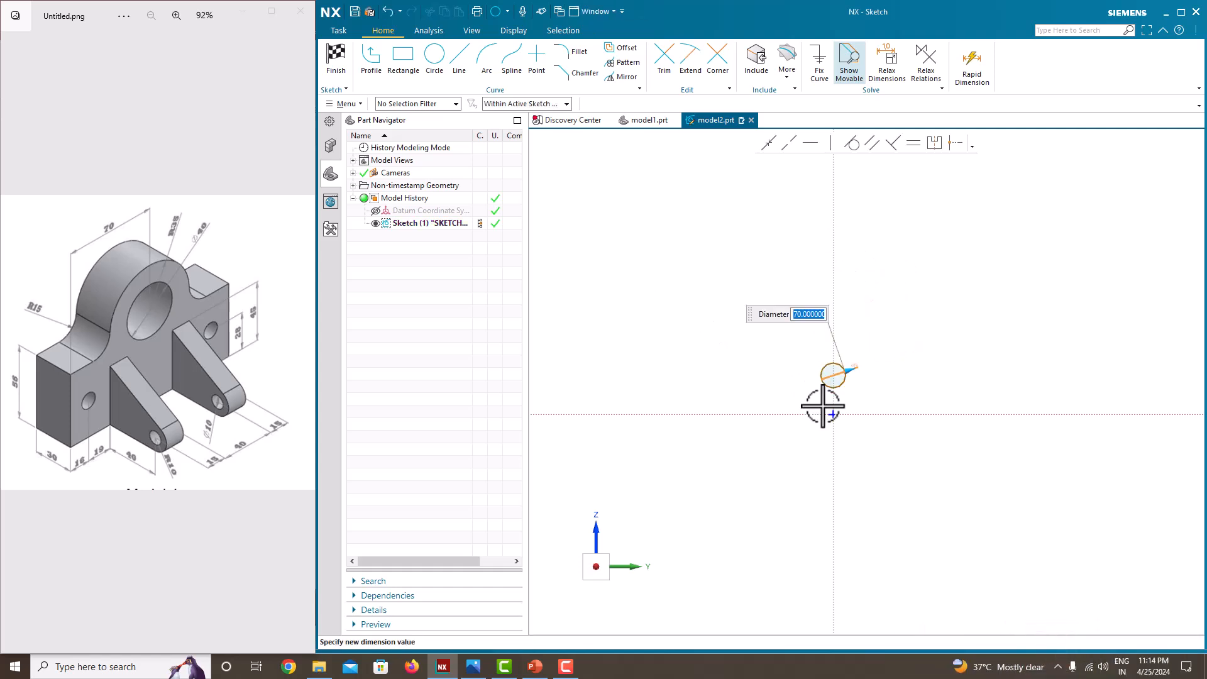
key(Escape)
Sketch a rectangle about 230 mm wide below the circle, with its lower edge on the horizontal axis
scroll(831, 387, down, 4)
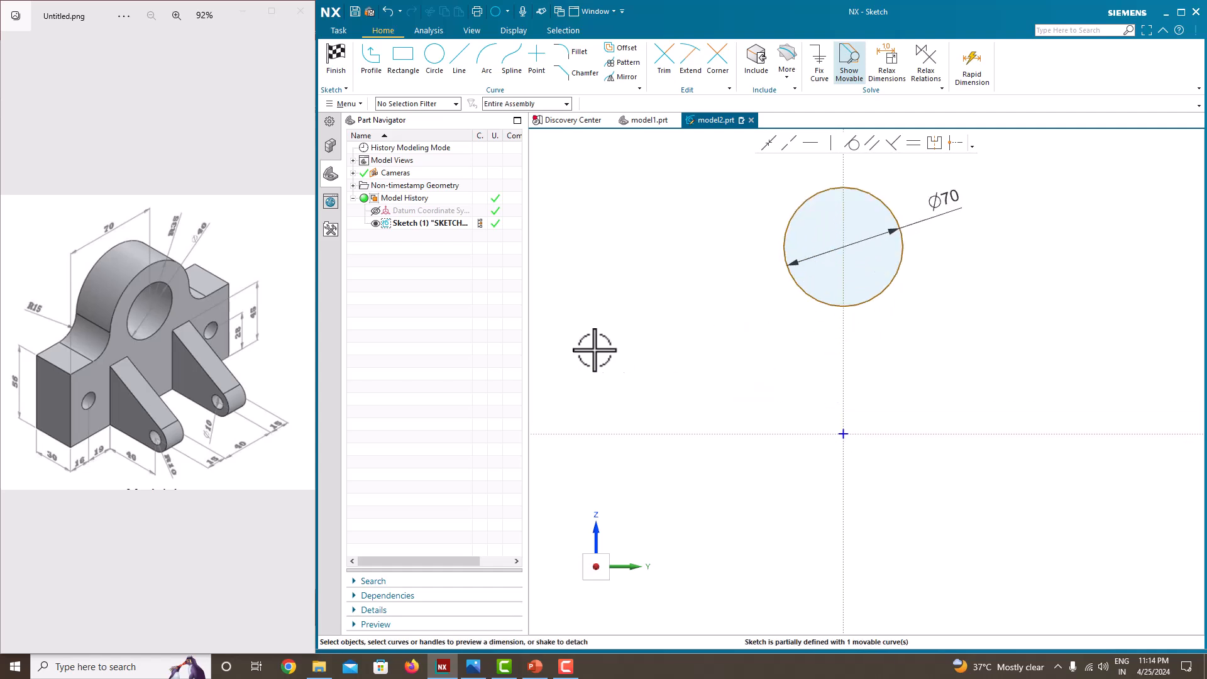
click(403, 73)
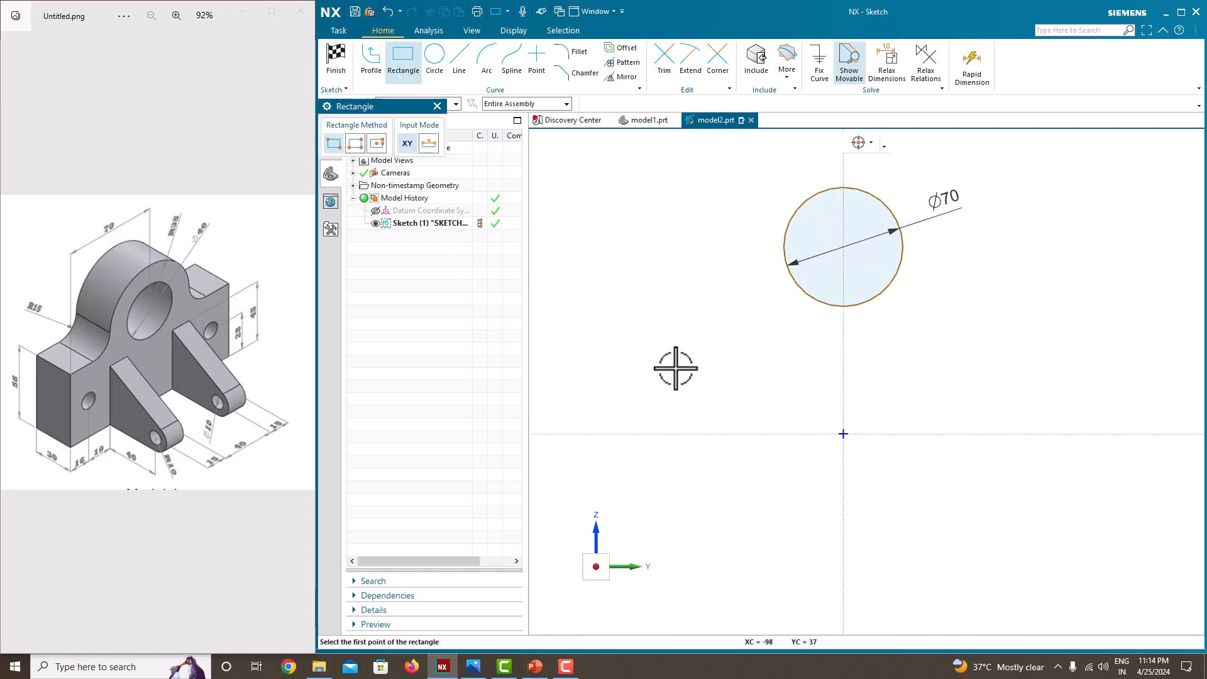
click(650, 327)
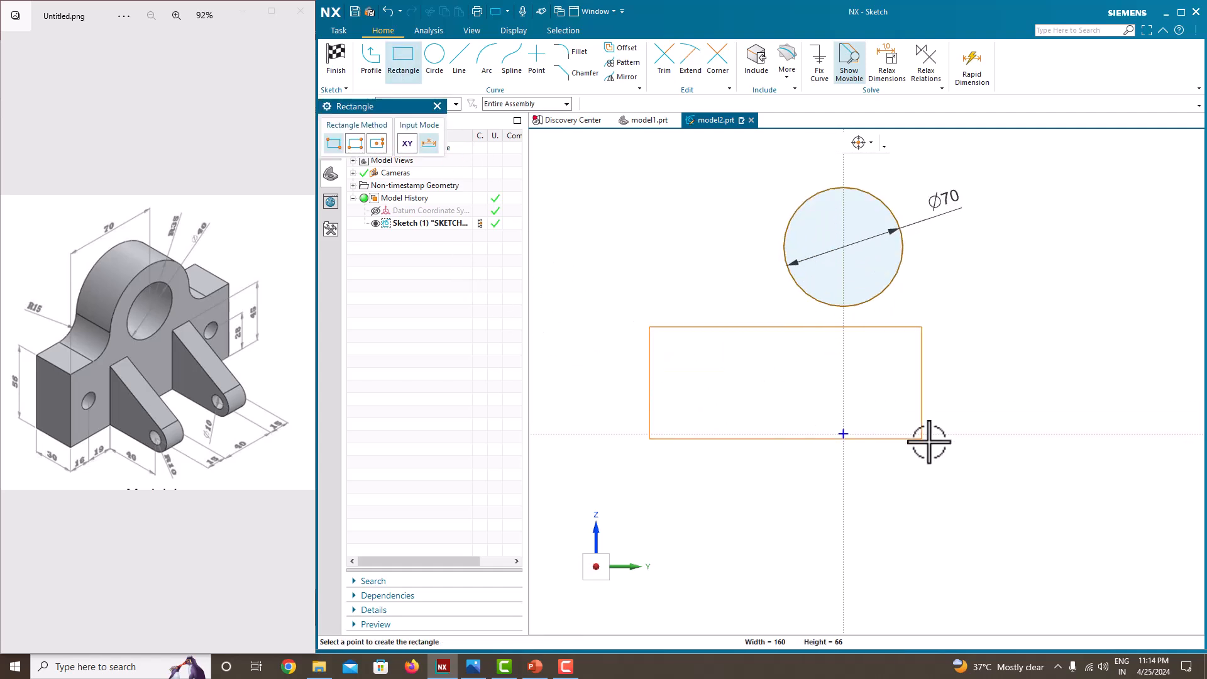
click(1041, 433)
key(Escape)
Set the rectangle's width to 140 mm and its height to 56 mm
click(887, 434)
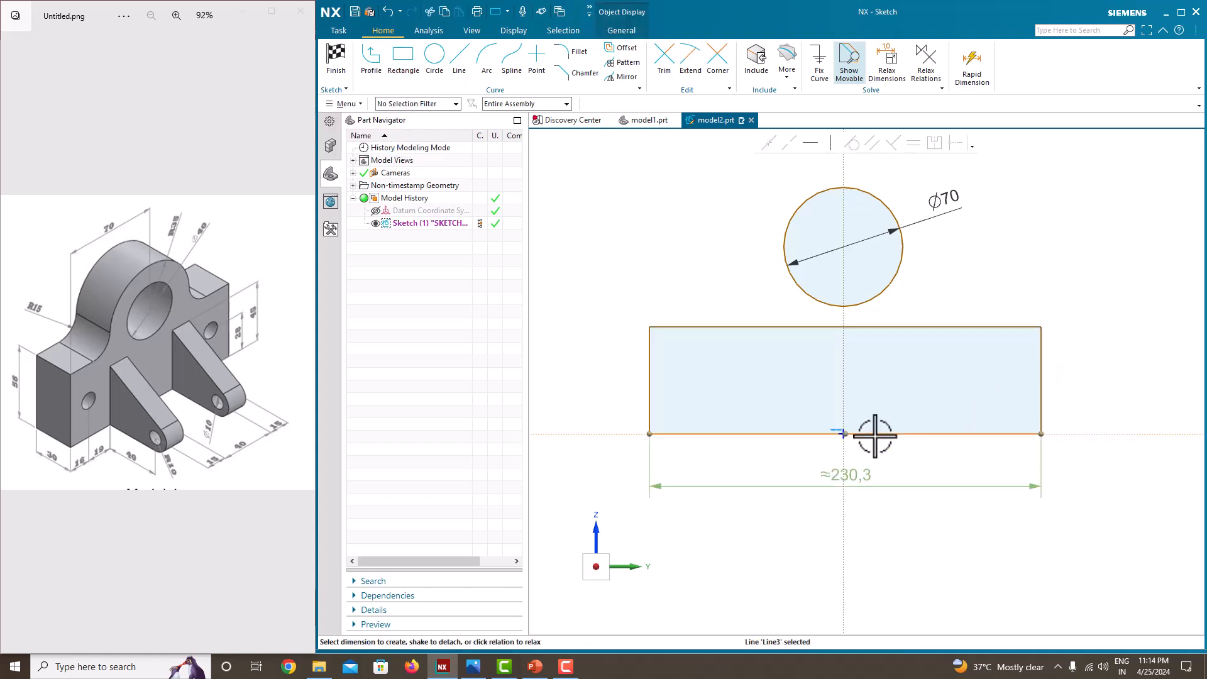
click(867, 480)
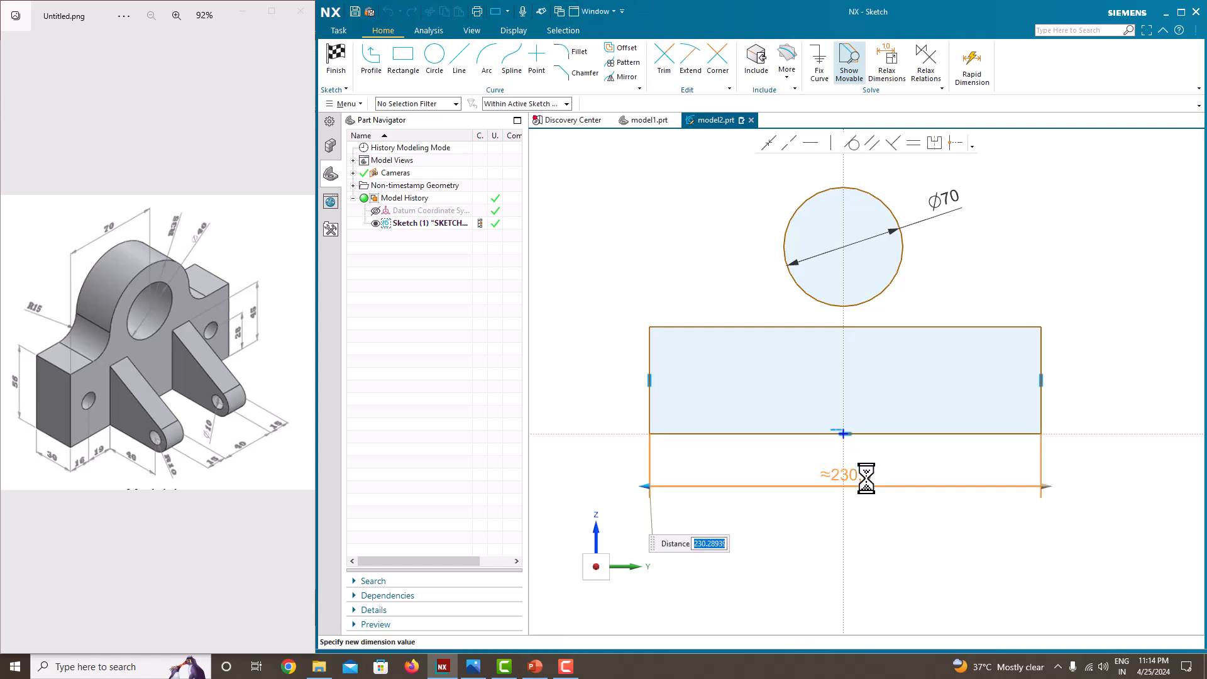
key(Return)
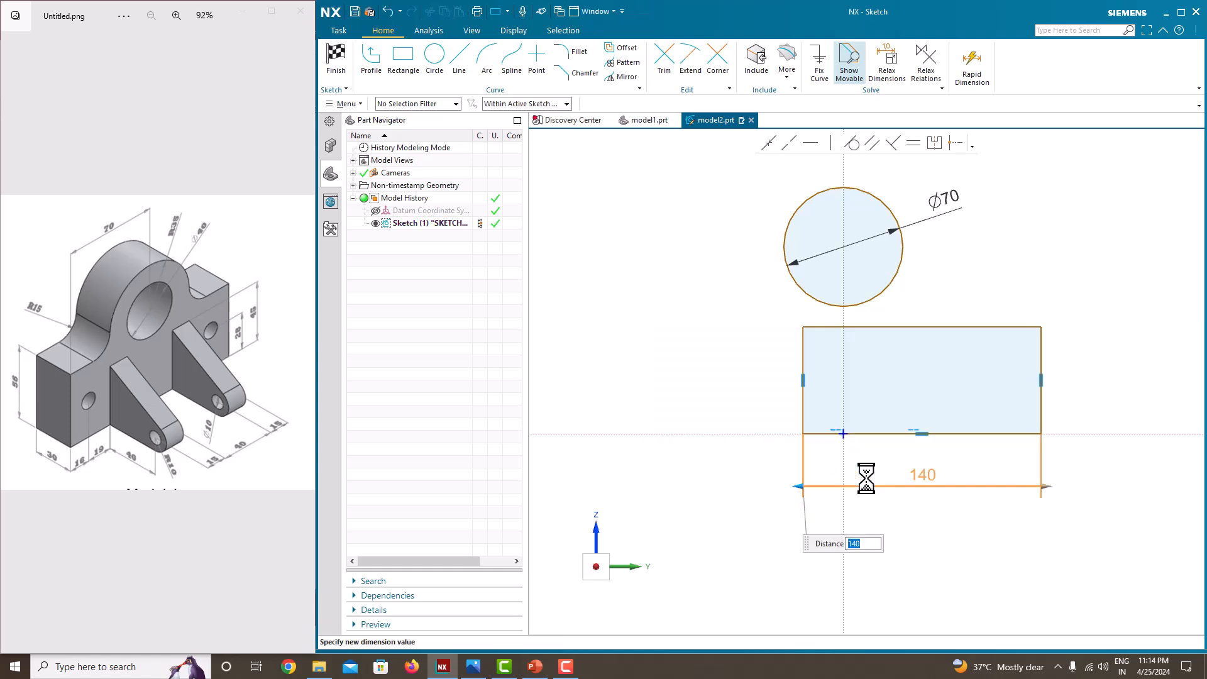
key(Escape)
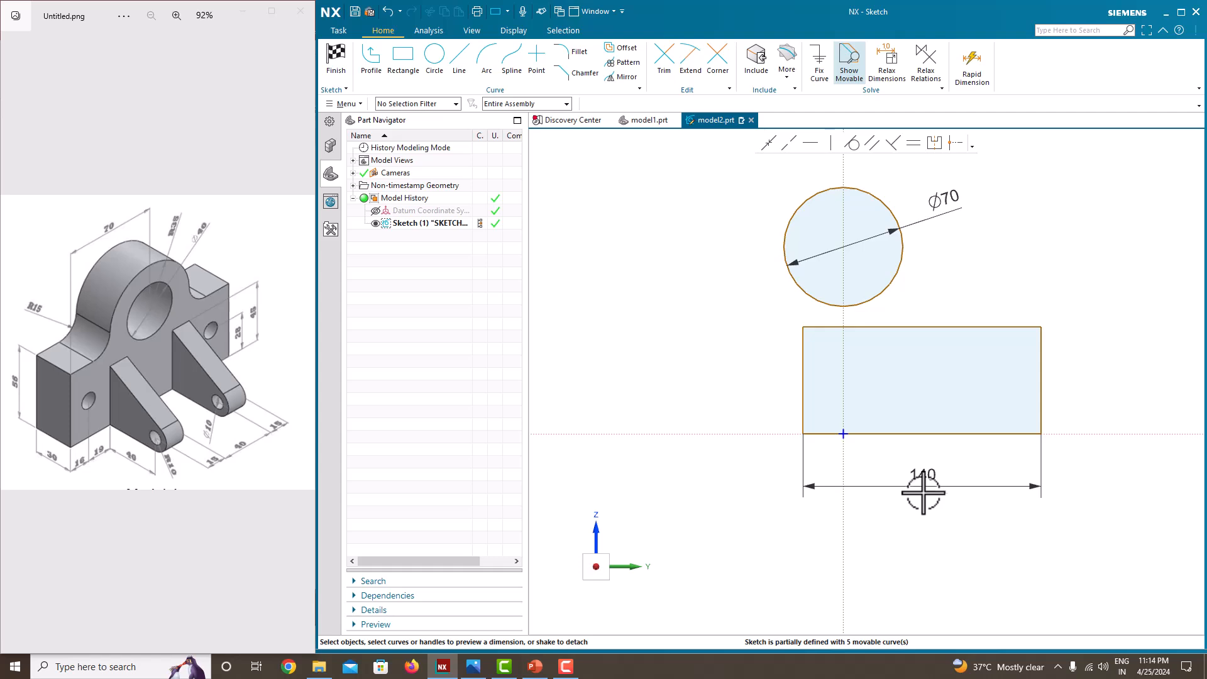
click(804, 360)
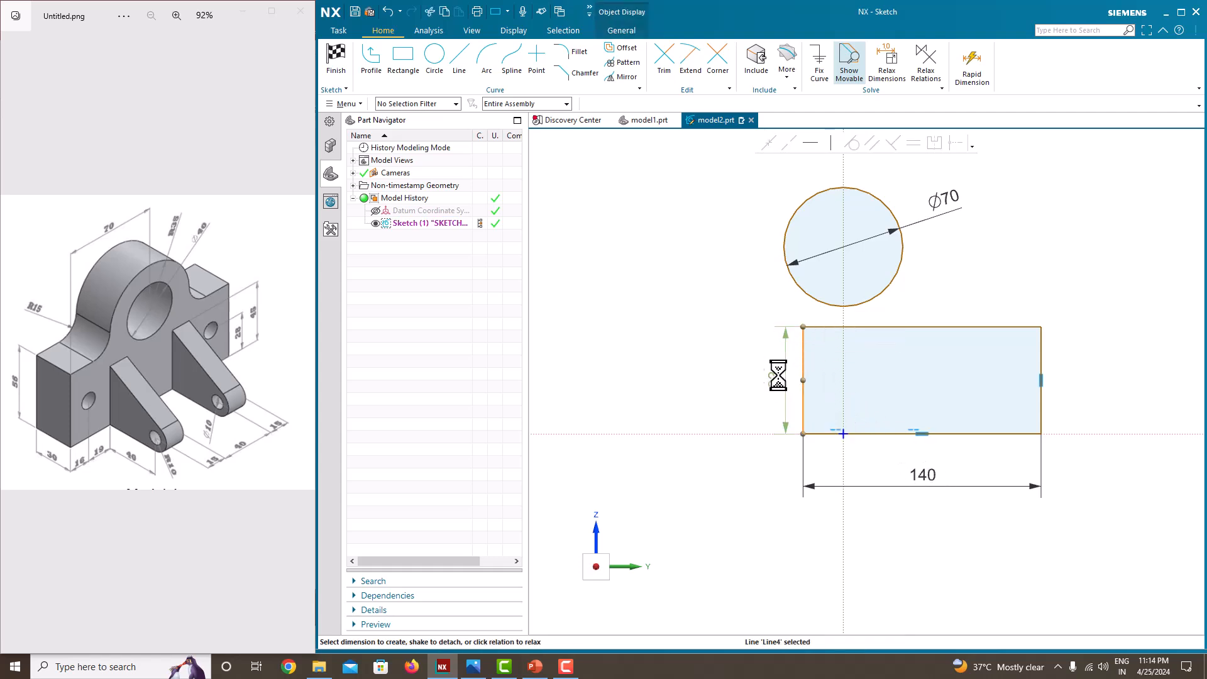
click(778, 374)
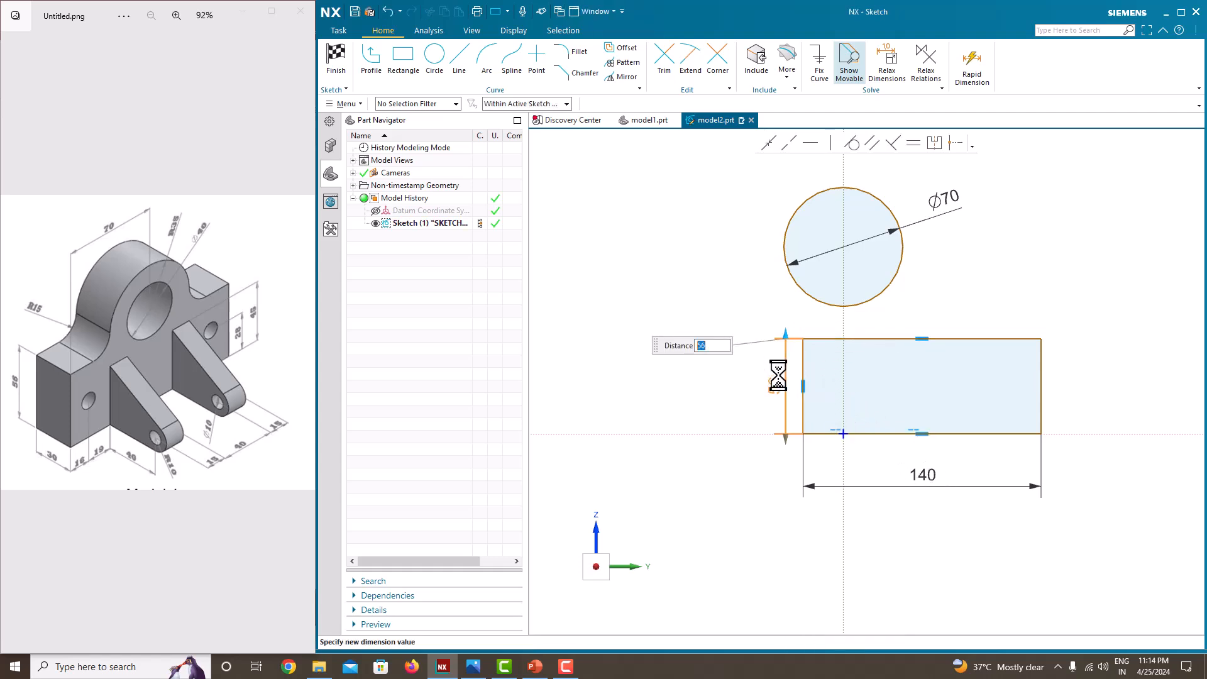
key(Return)
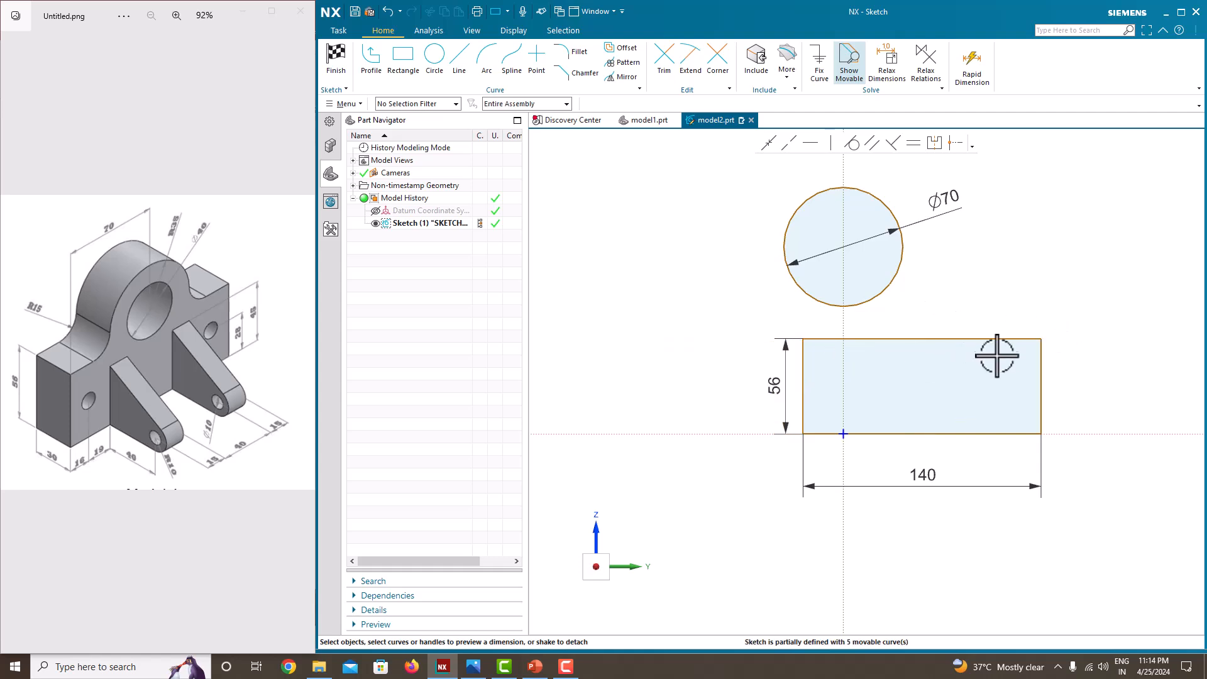
Make the rectangle's two upper corners symmetric about the vertical axis and keep the solution
click(1042, 339)
click(803, 340)
click(844, 305)
click(935, 144)
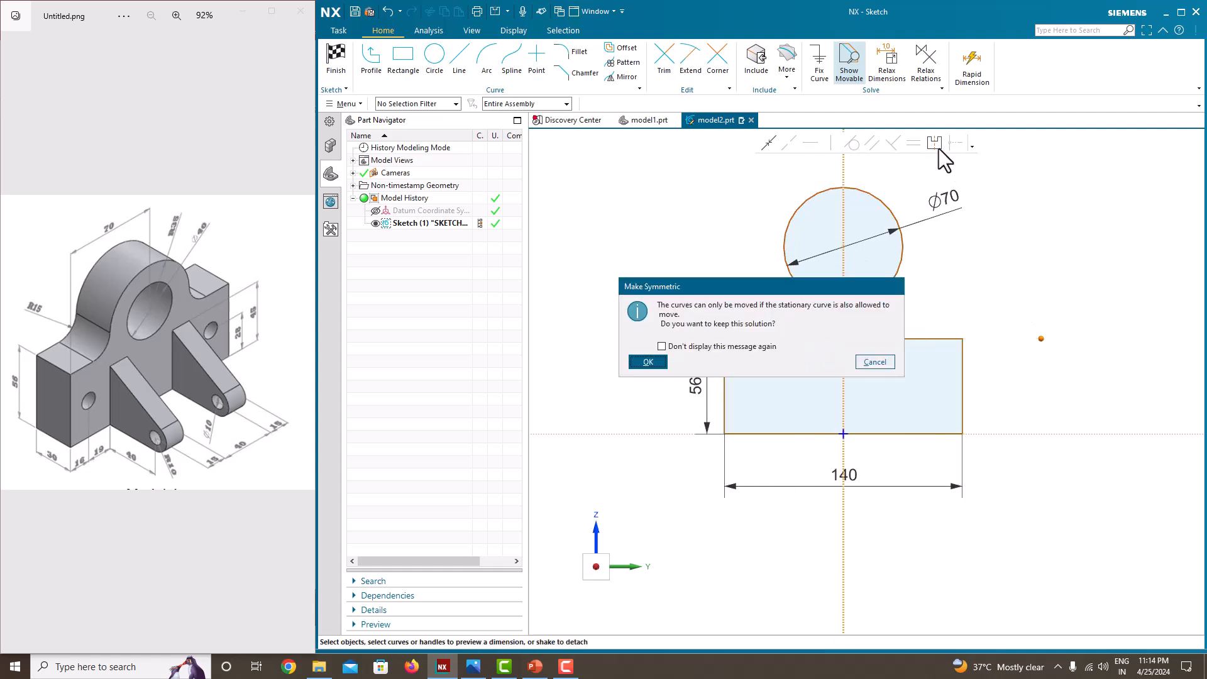
click(662, 364)
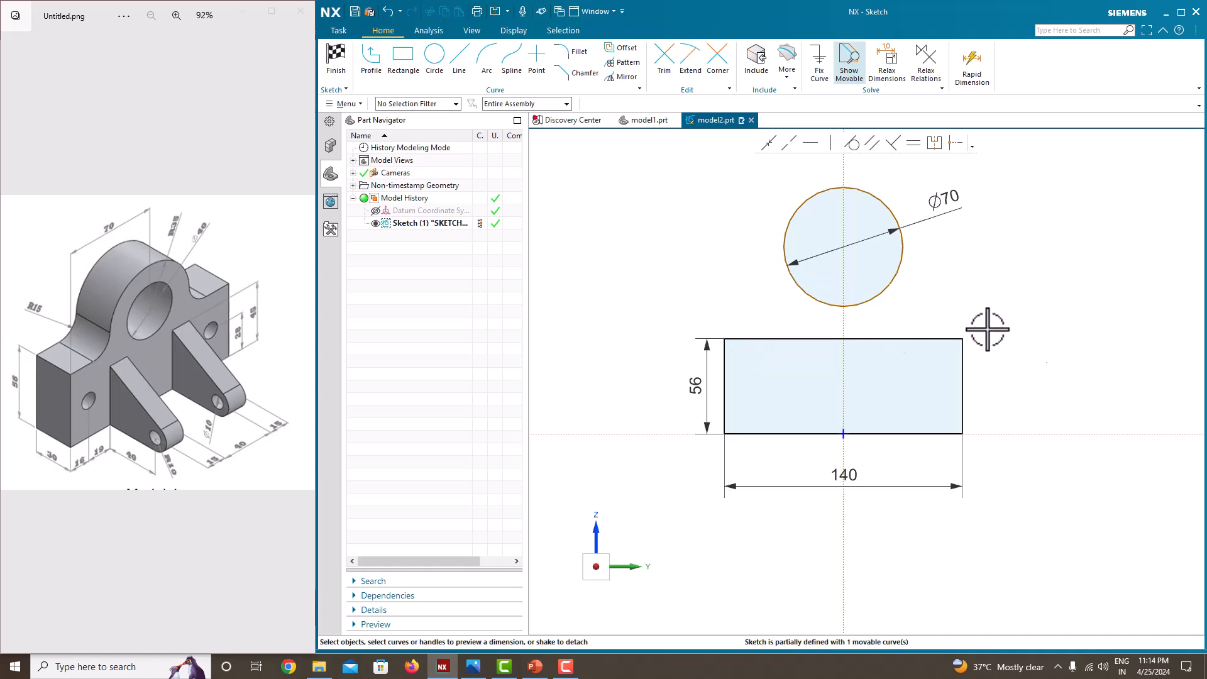
Dimension the circle's centre 56+15 mm above the horizontal axis, without keeping the formula as an expression
click(894, 220)
click(844, 245)
click(1002, 434)
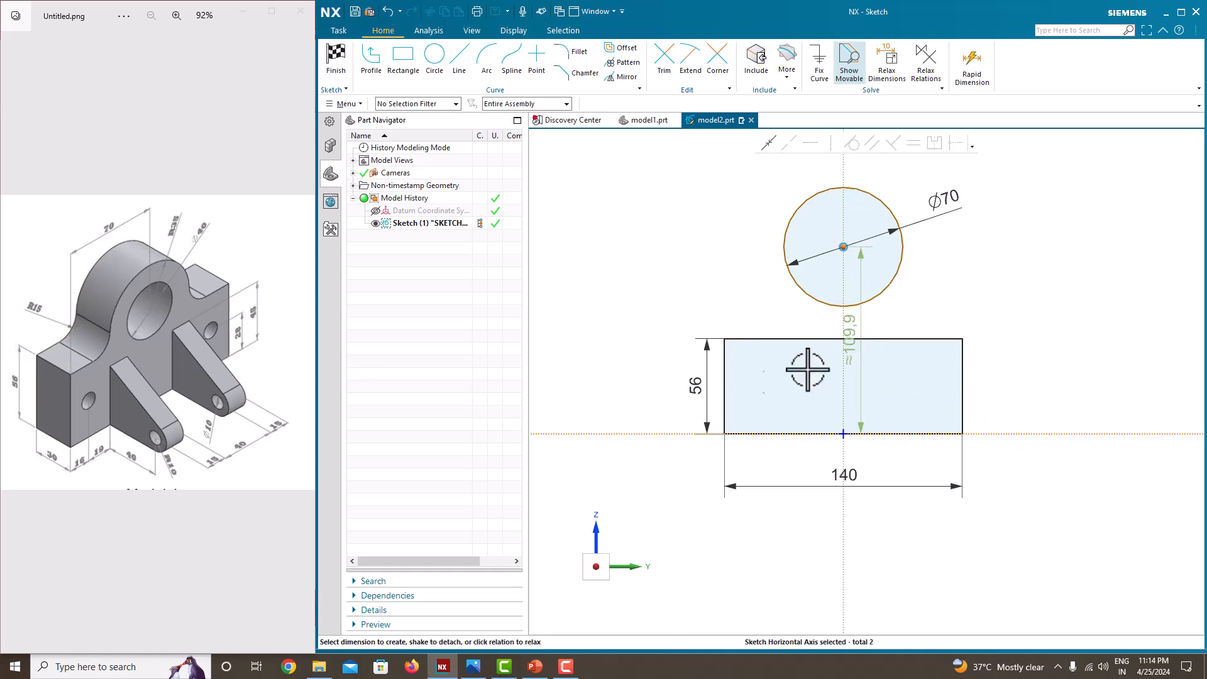
click(854, 325)
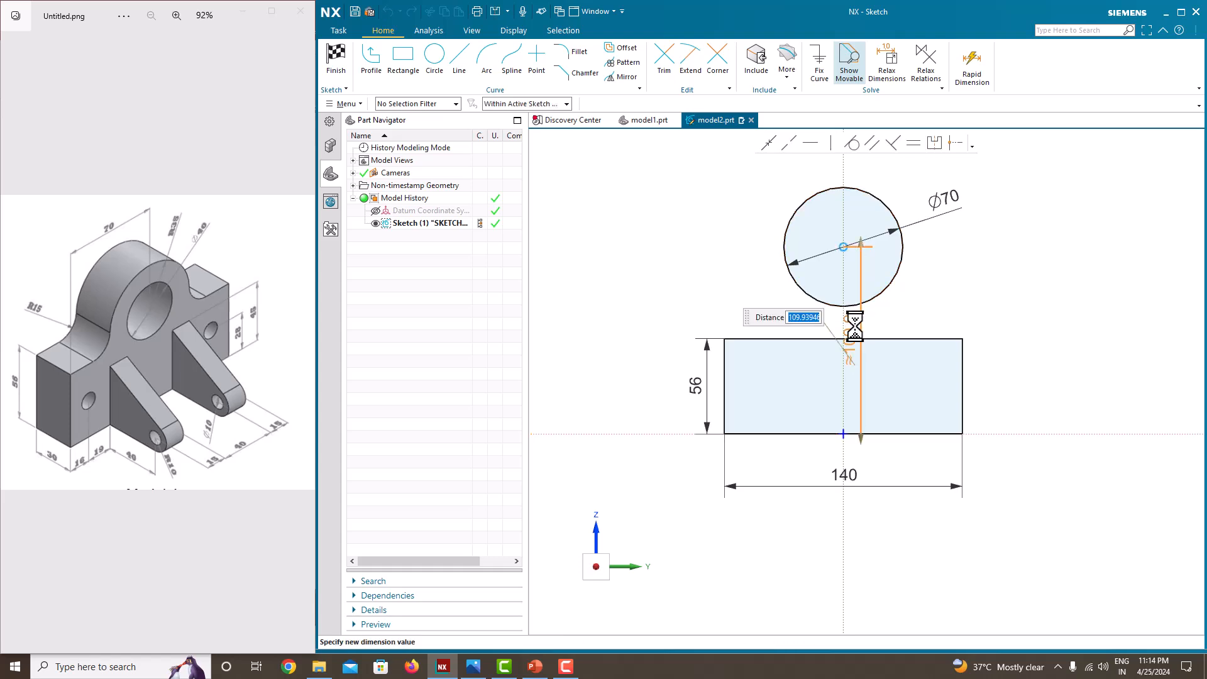
text(56+15)
key(Return)
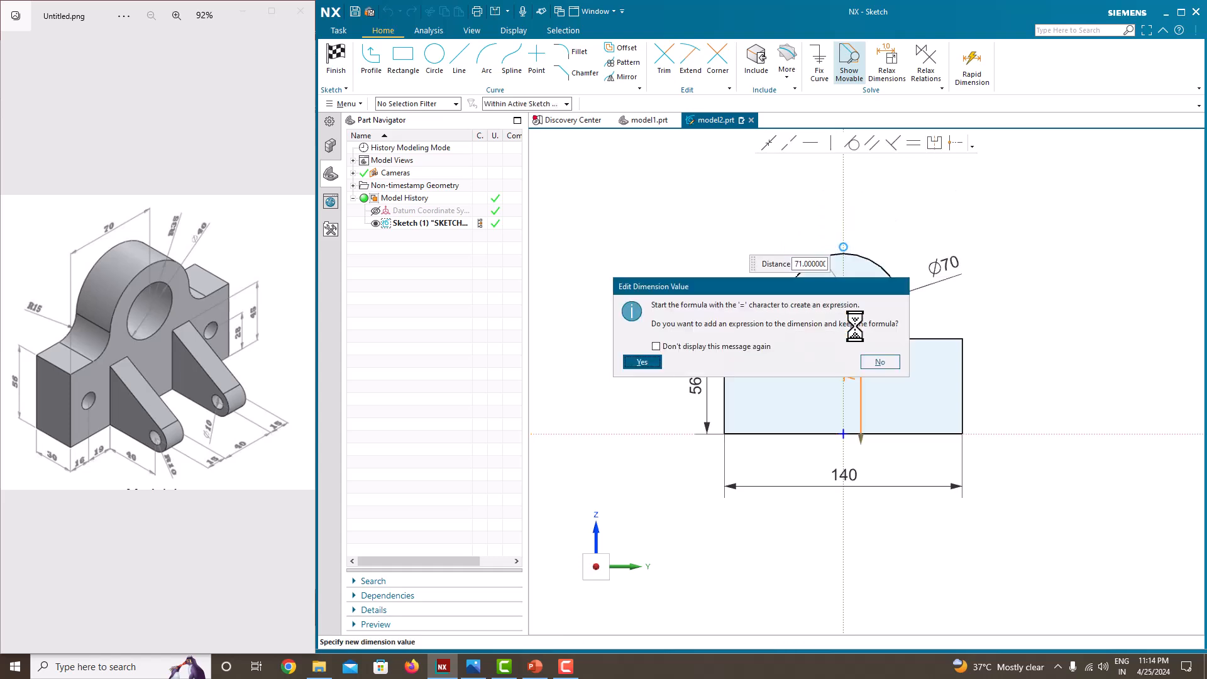
click(879, 362)
key(Escape)
Trim the rectangle's top edge inside the circle and the circle's lower arc inside the rectangle
scroll(884, 387, up, 1)
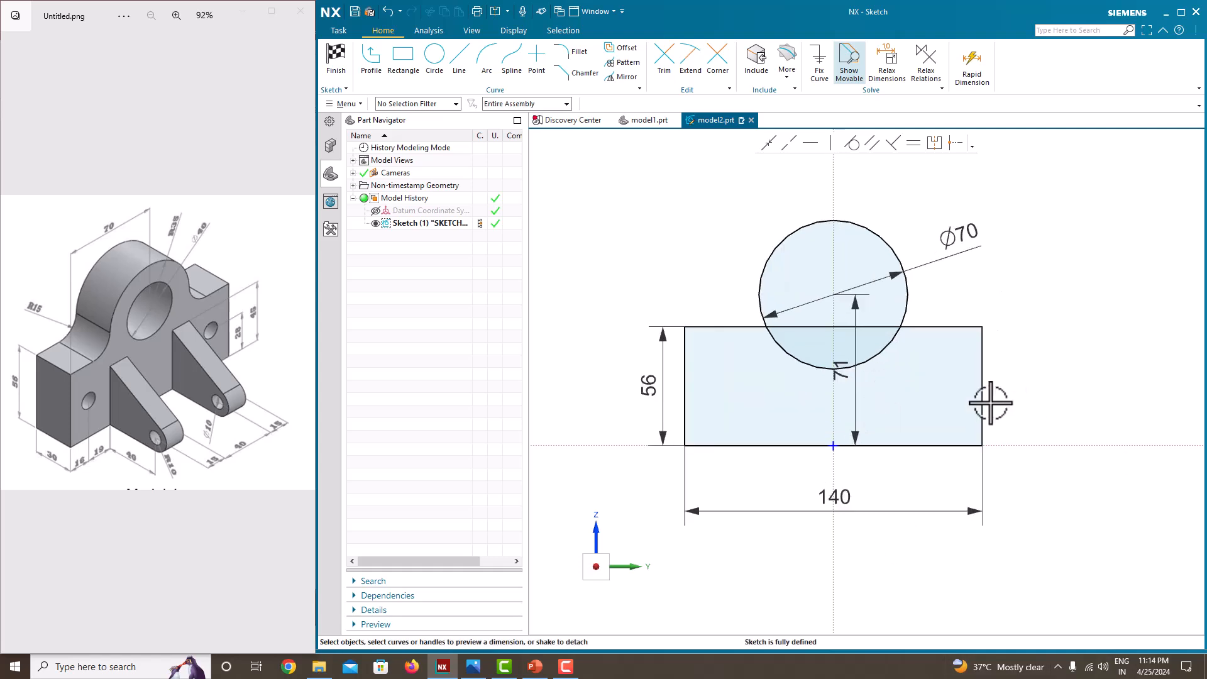
click(665, 56)
click(808, 326)
click(815, 363)
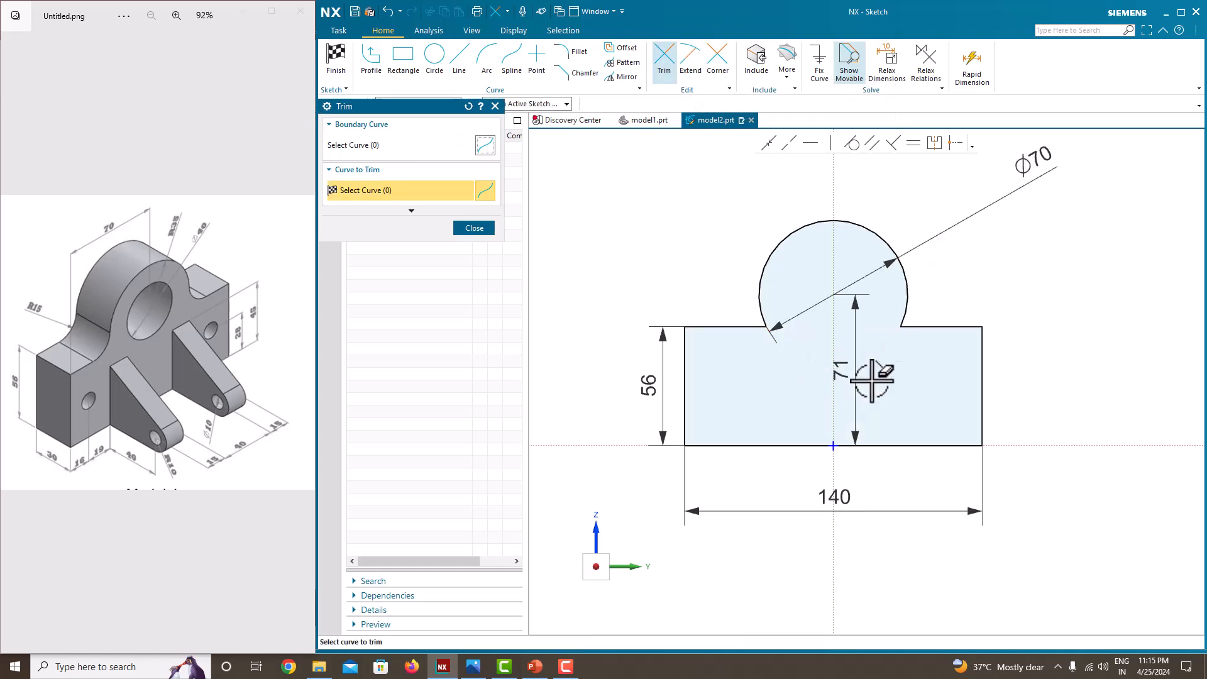
click(478, 229)
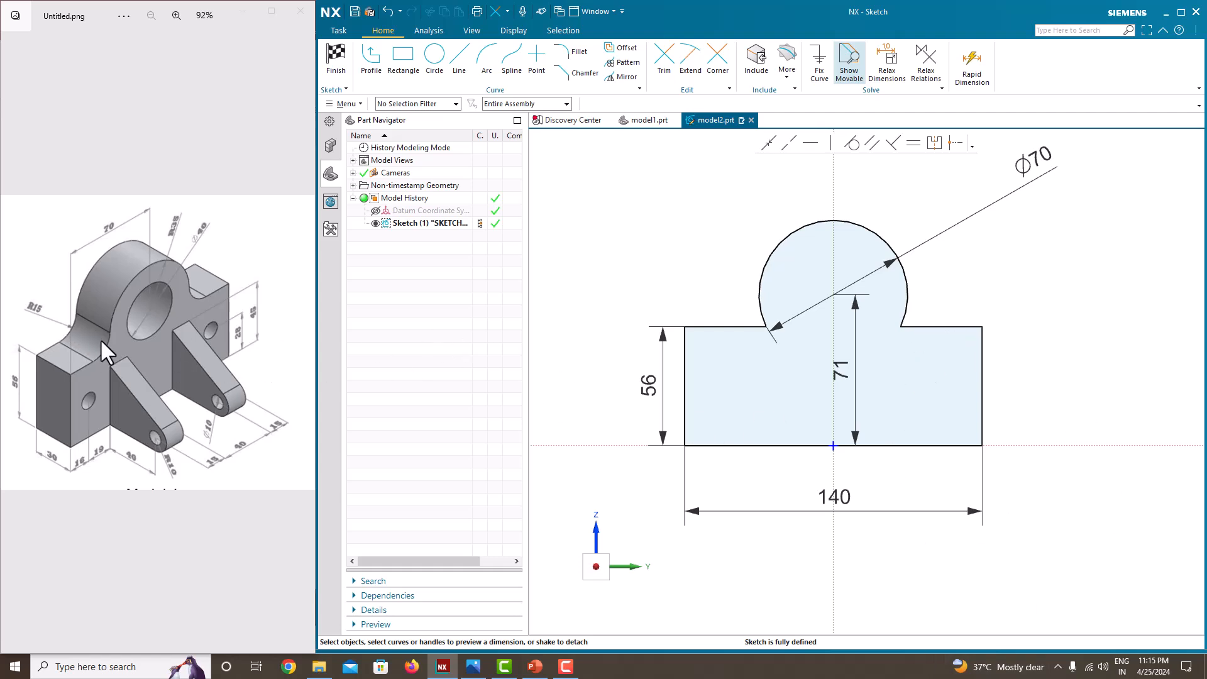
Fillet both junctions between the circular arc and the rectangle's top edges with a 15 mm radius
click(561, 57)
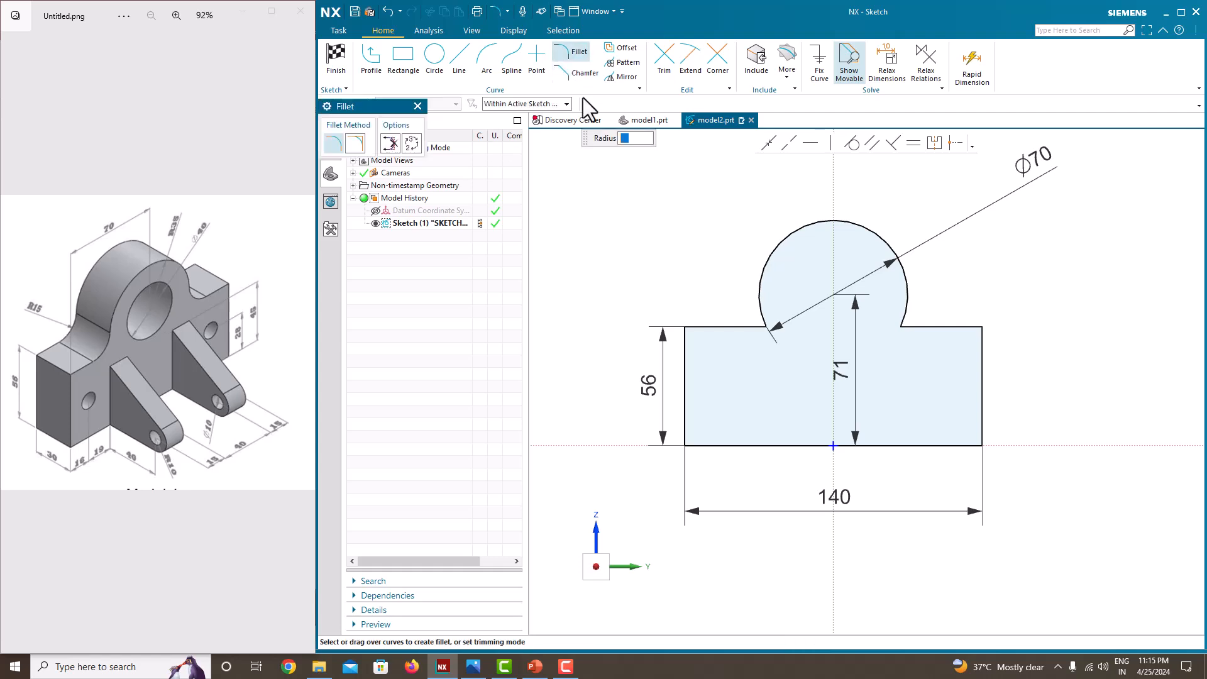
click(730, 326)
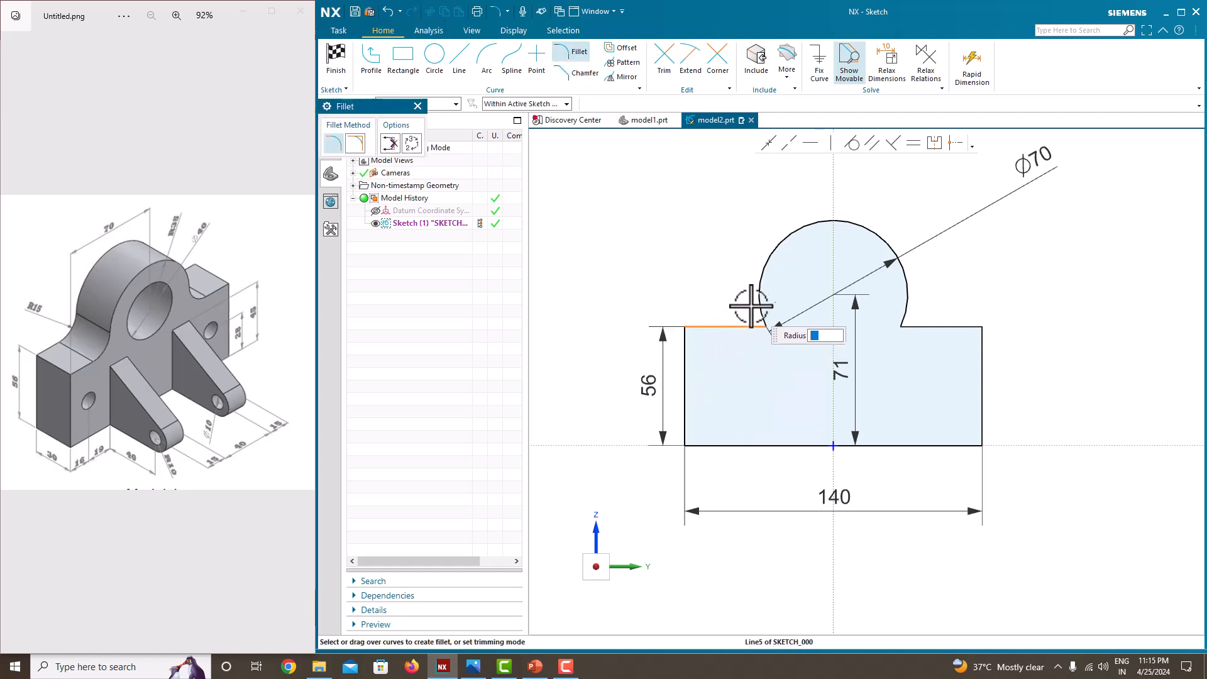
click(760, 287)
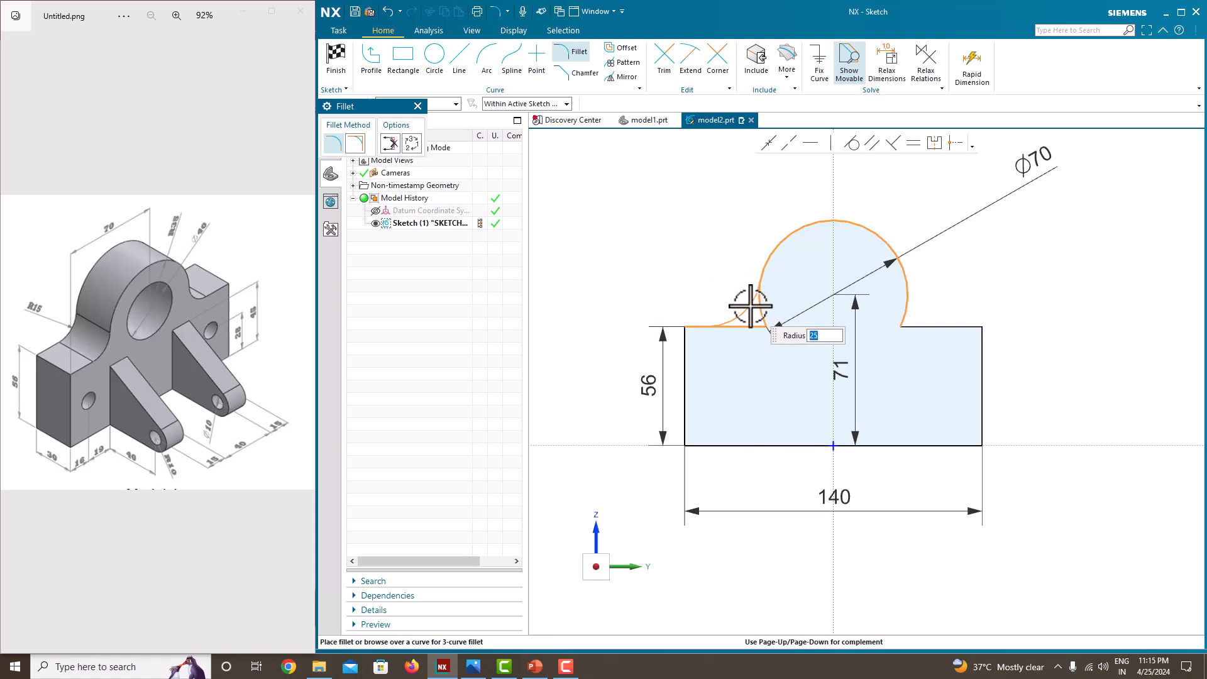
text(15)
key(Return)
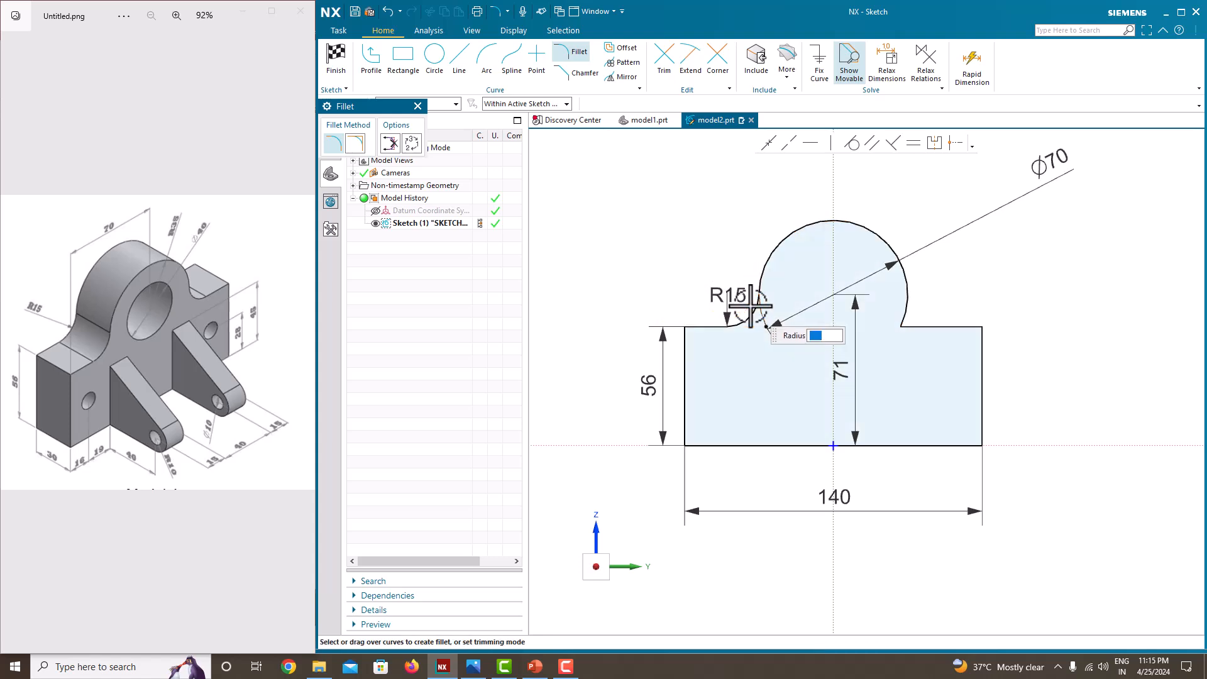
click(918, 305)
click(931, 326)
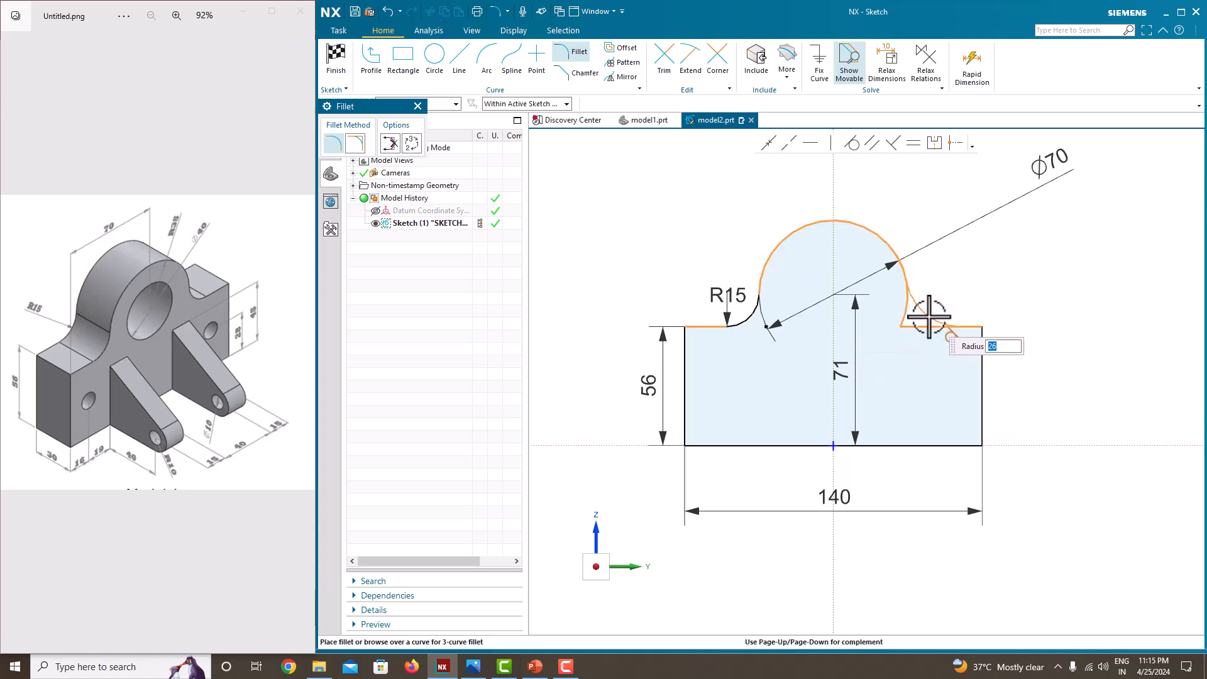
text(15)
key(Return)
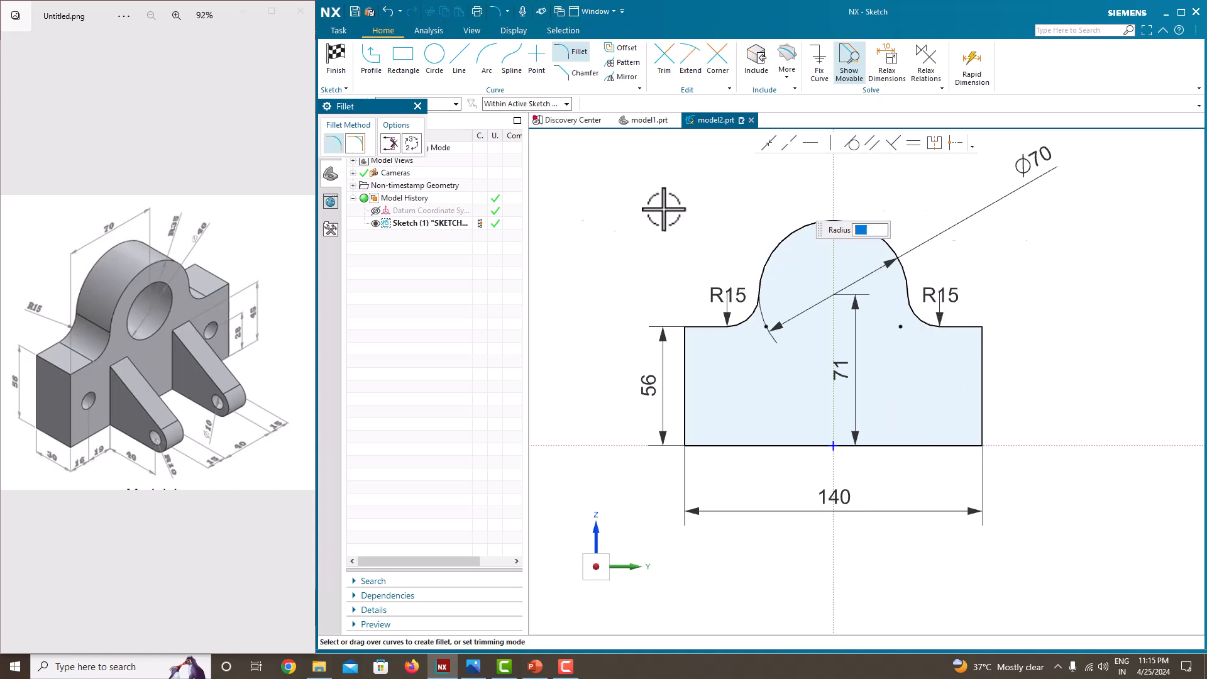
key(Escape)
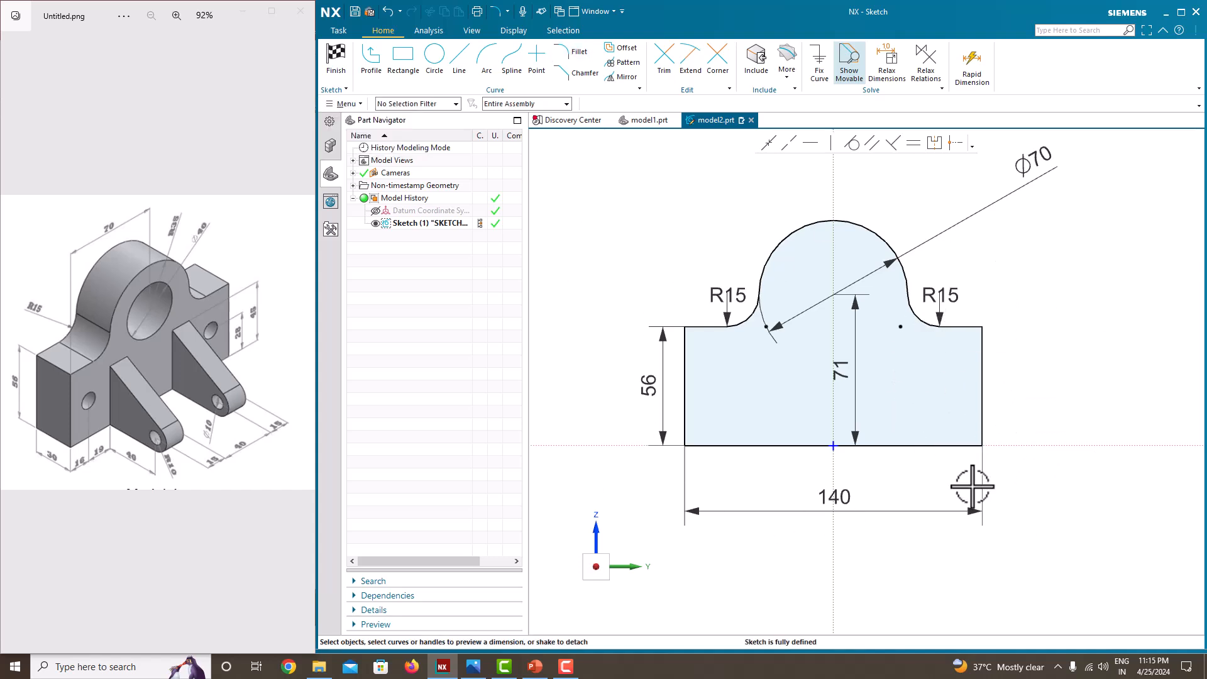
Finish the sketch and extrude the body profile with a symmetric width of 30 mm as a solid
right_click(1040, 312)
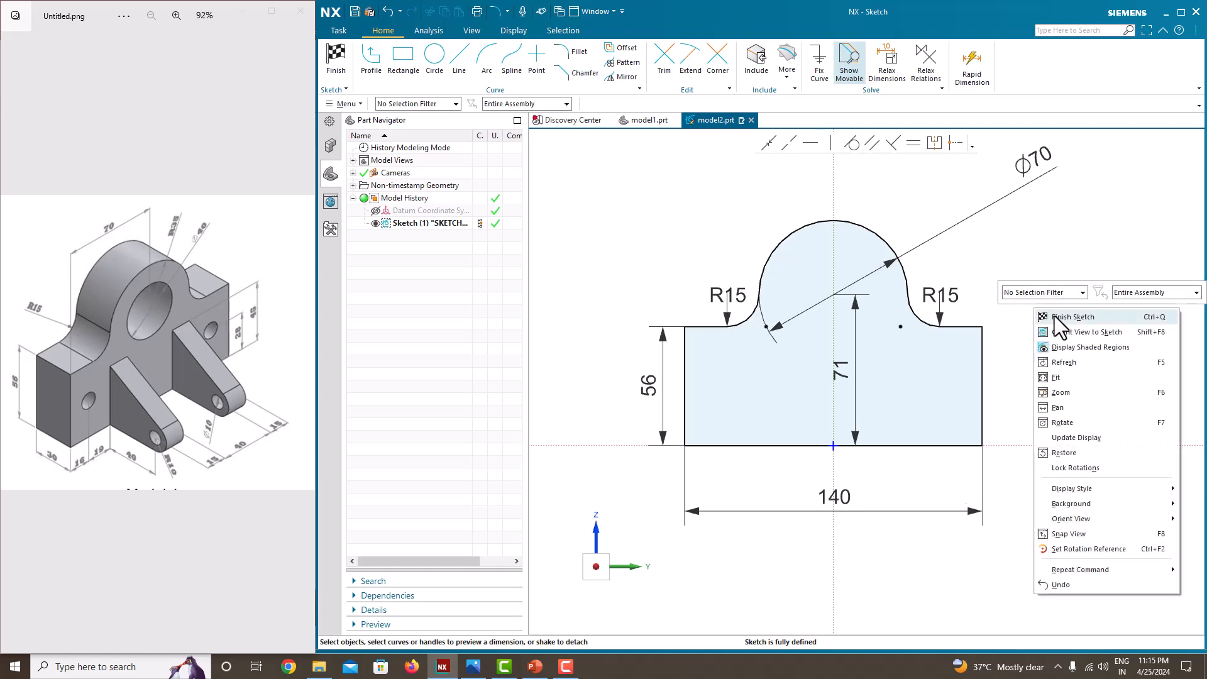
click(1055, 316)
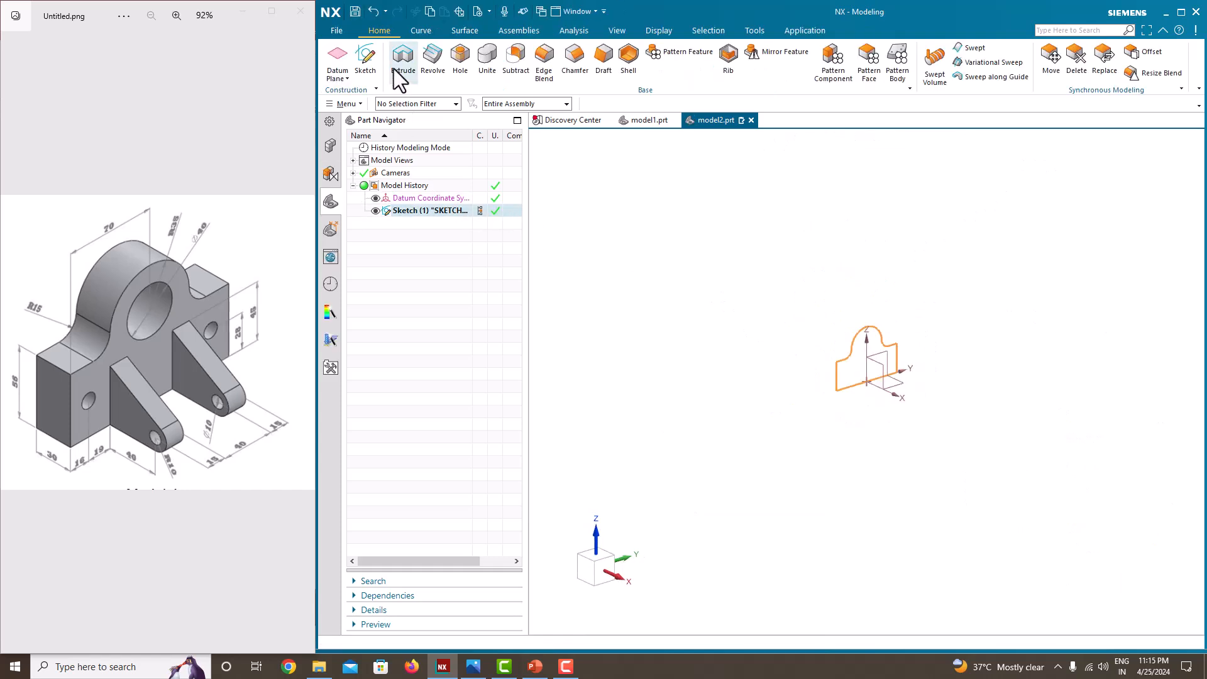
click(396, 63)
click(431, 269)
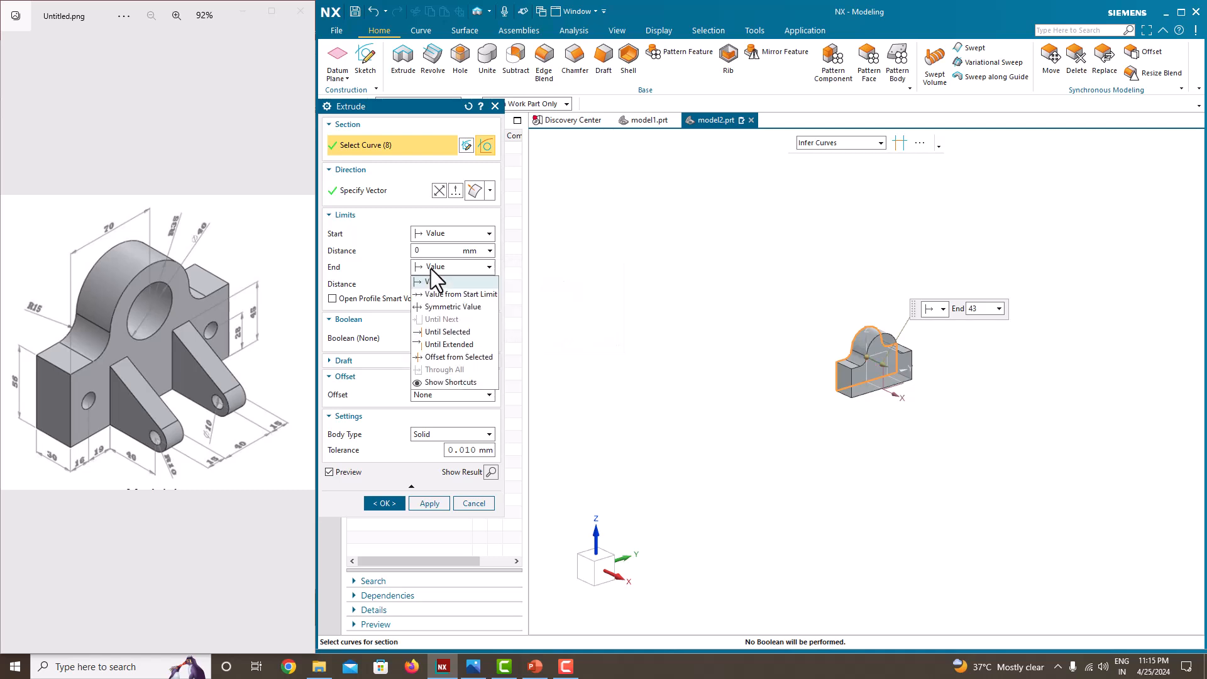
click(441, 306)
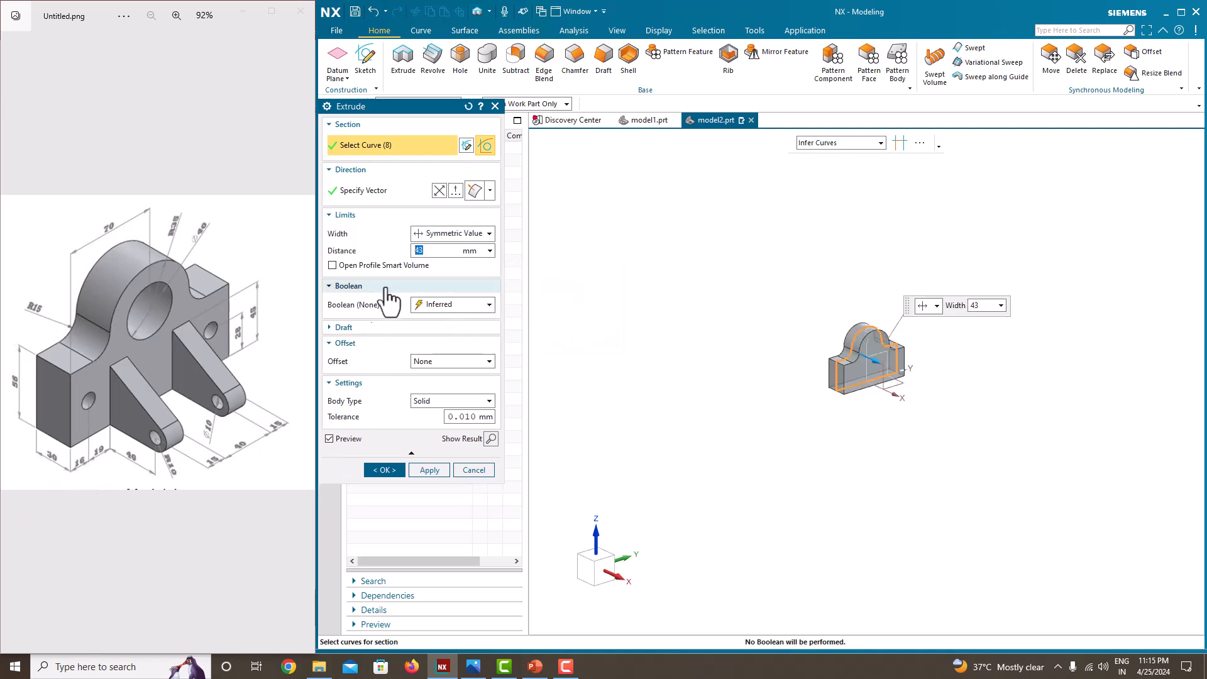
text(30)
key(Return)
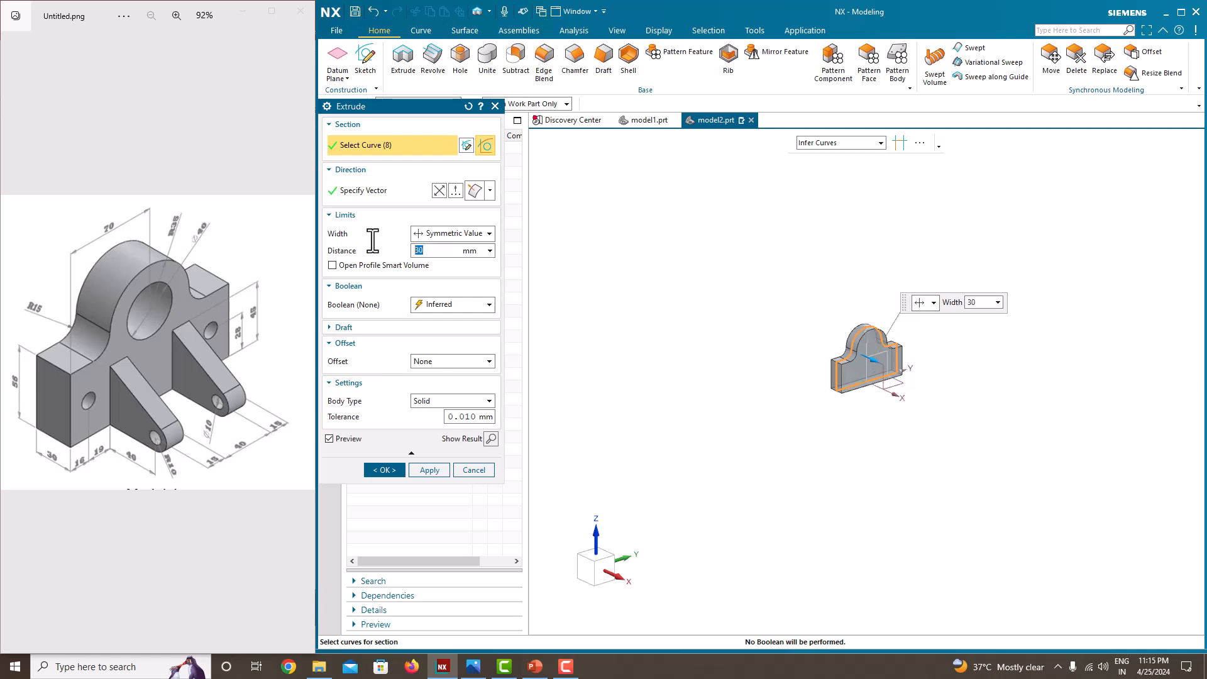
click(384, 471)
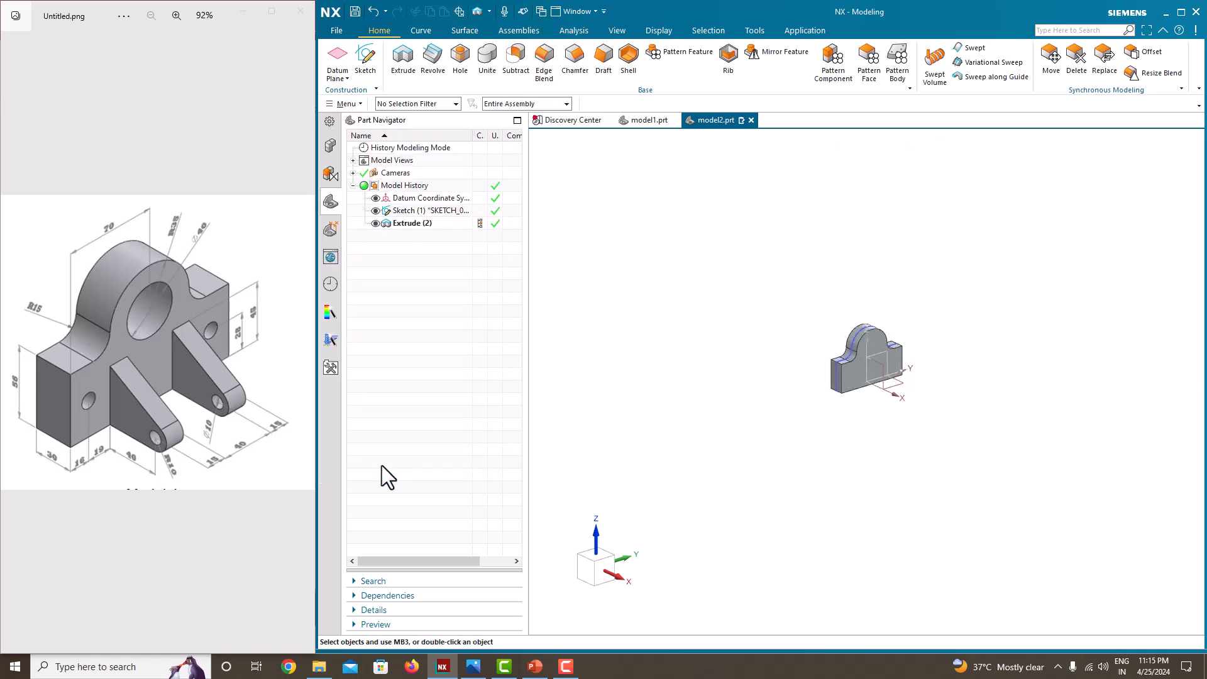
Hide the body profile sketch so that only the extruded solid and the datum coordinate system are displayed
click(375, 211)
scroll(837, 348, up, 5)
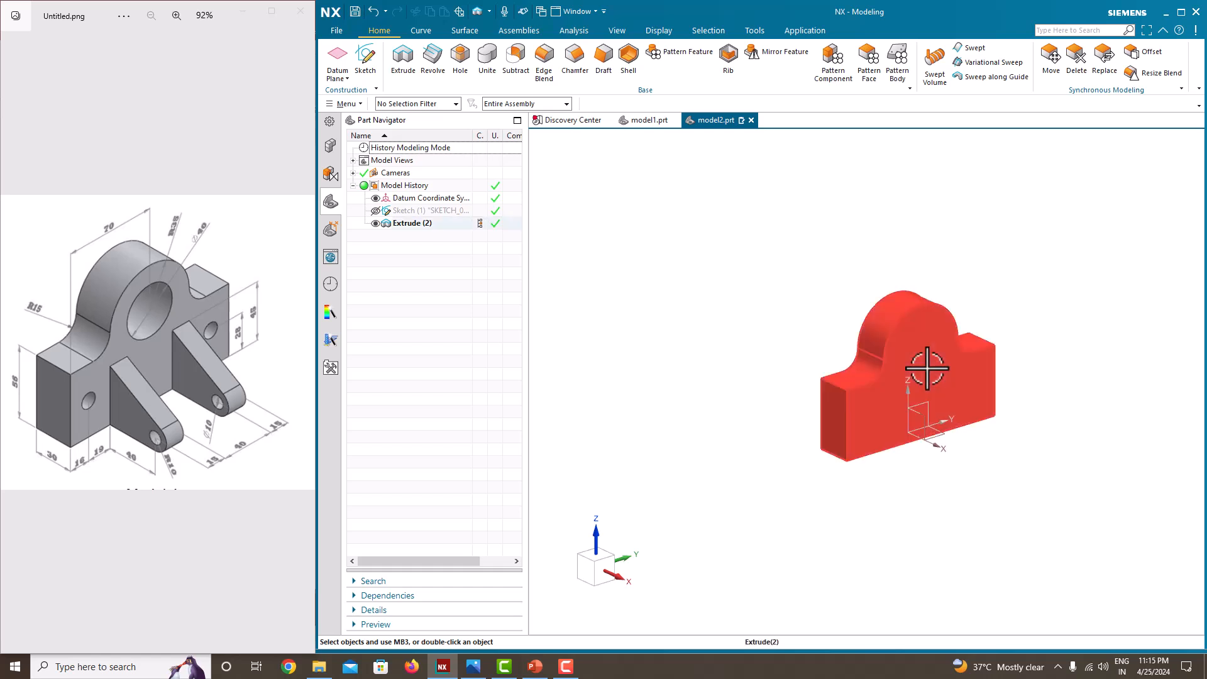
scroll(698, 323, down, 2)
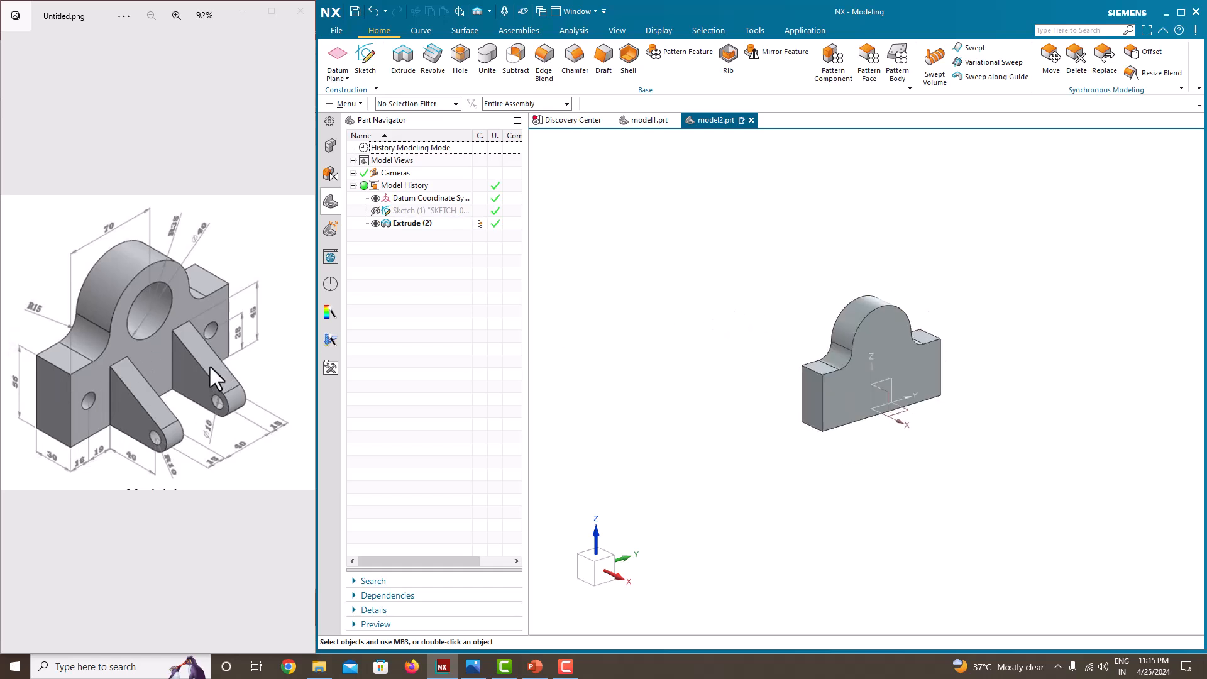
mouse_move(649, 413)
middle_down()
mouse_move(679, 424)
mouse_move(648, 415)
middle_up()
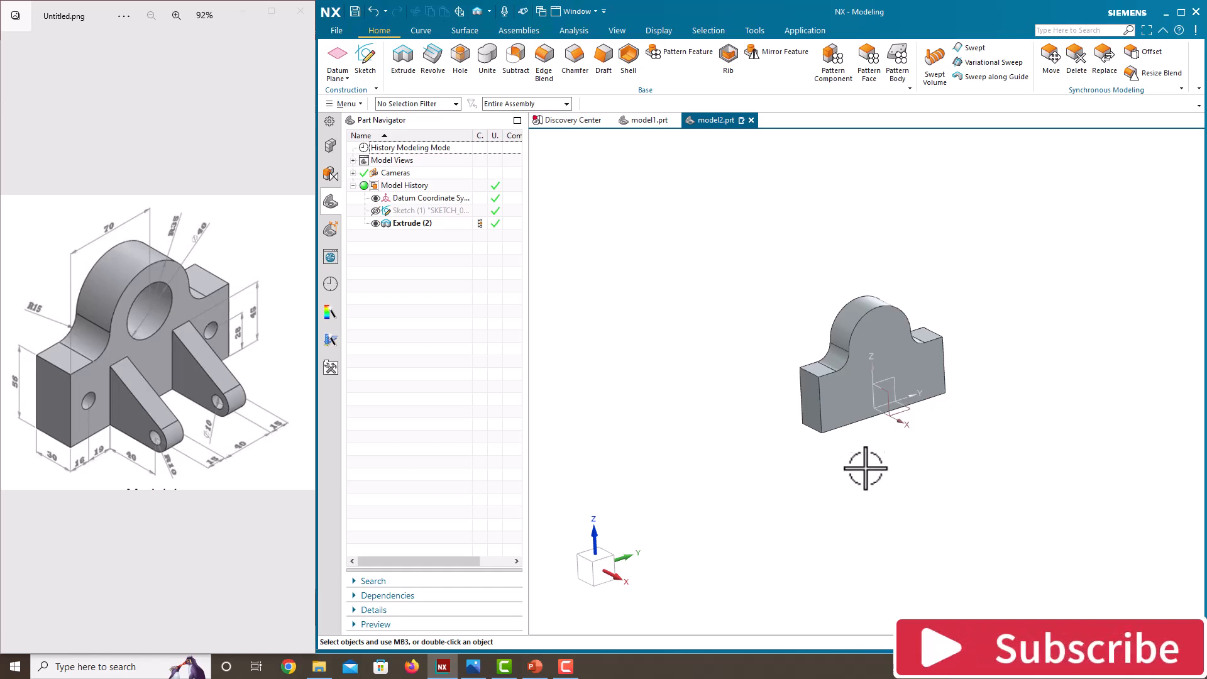
scroll(898, 425, up, 2)
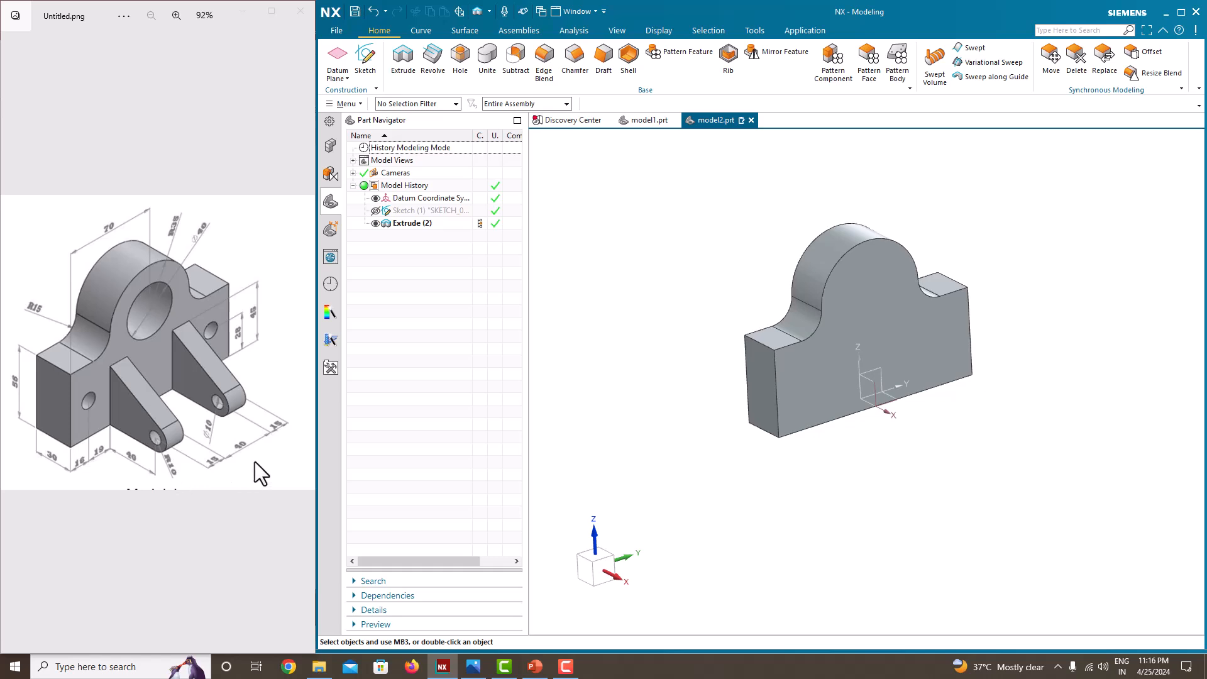
Create one datum plane at a distance of 20 mm from the XZ plane on its positive Y side, enlarged beyond the body
click(343, 78)
click(346, 93)
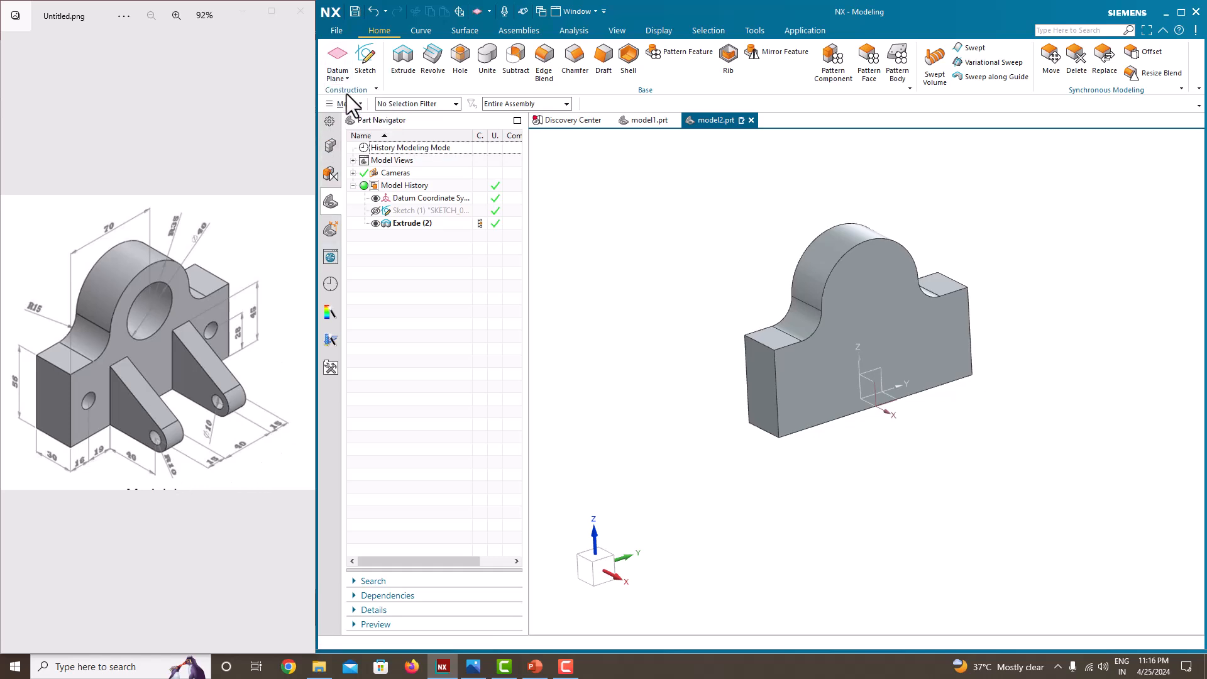
scroll(856, 422, up, 2)
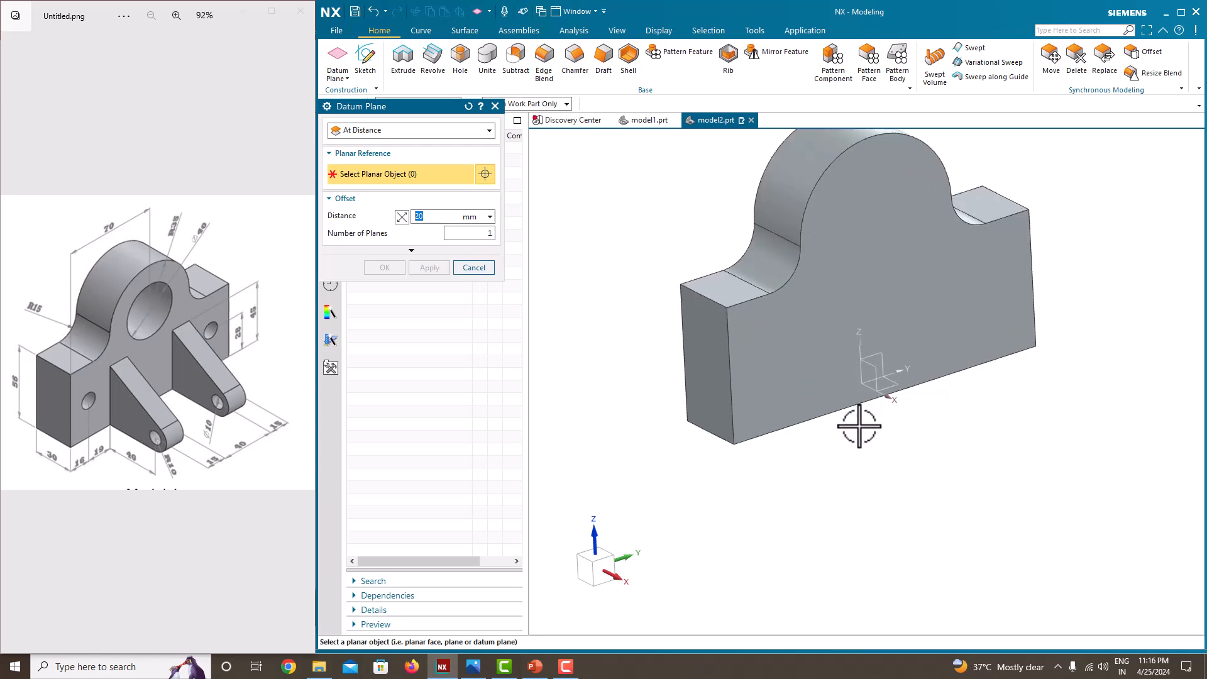
click(878, 372)
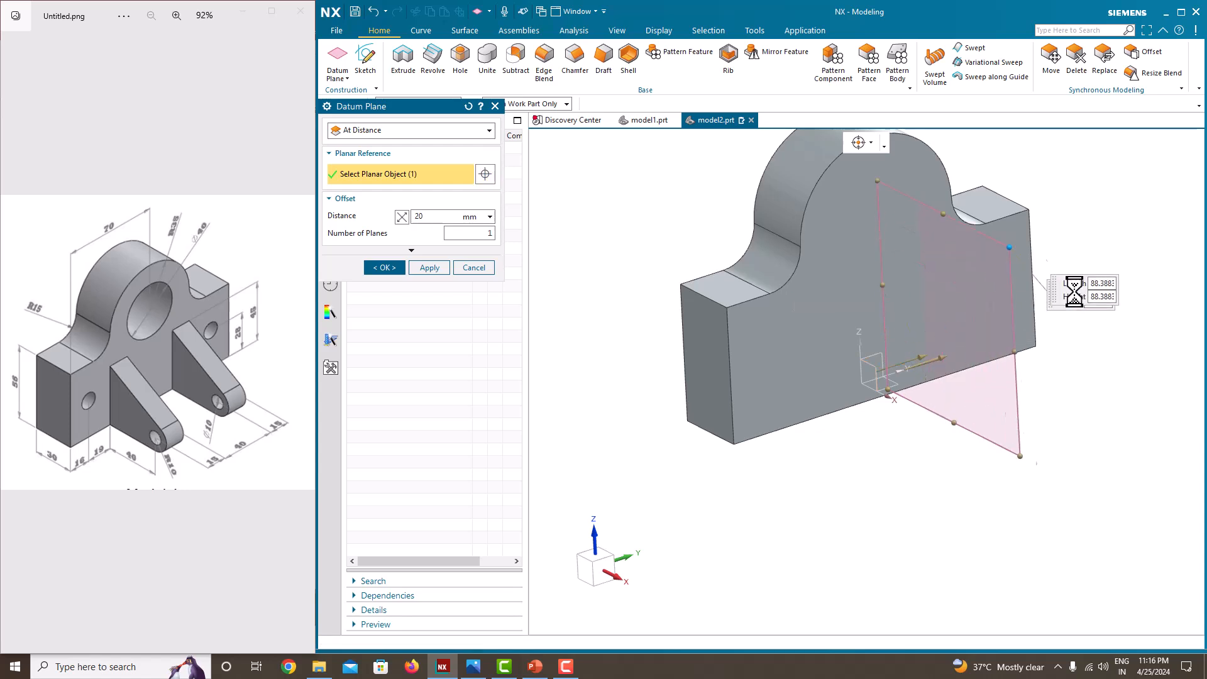
scroll(768, 481, down, 3)
middle_drag(779, 385, 819, 398)
scroll(883, 330, down, 3)
scroll(883, 330, up, 5)
drag(921, 299, 1027, 262)
middle_drag(981, 308, 905, 376)
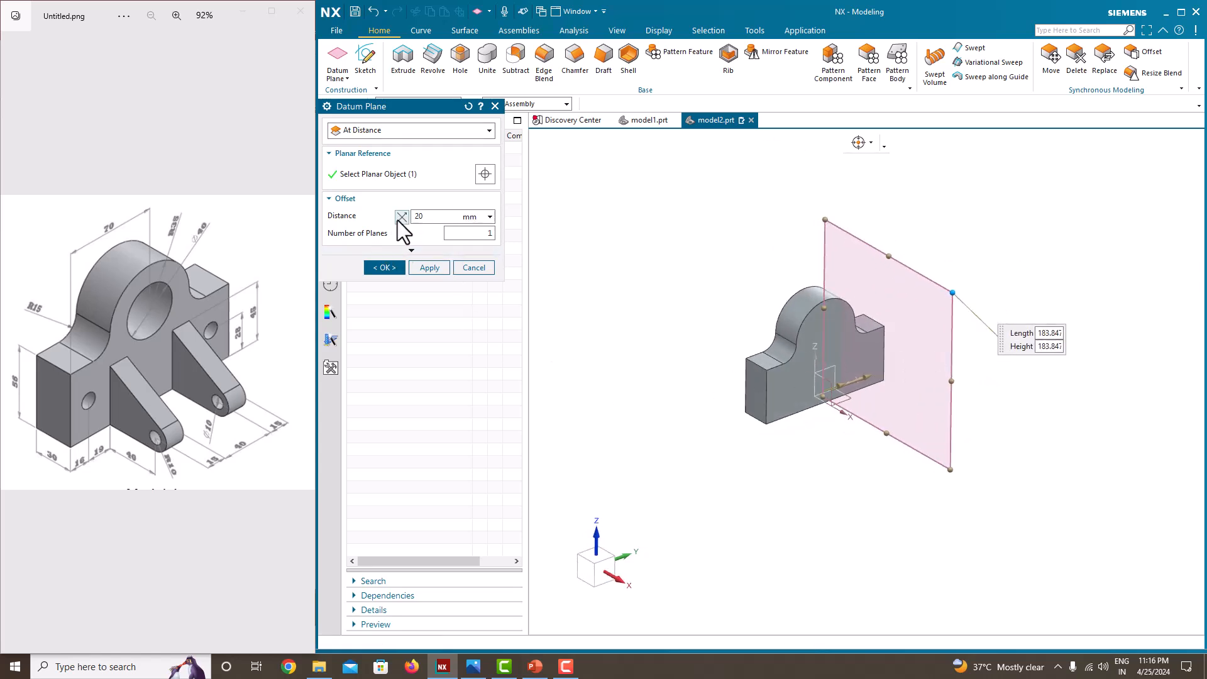
click(397, 264)
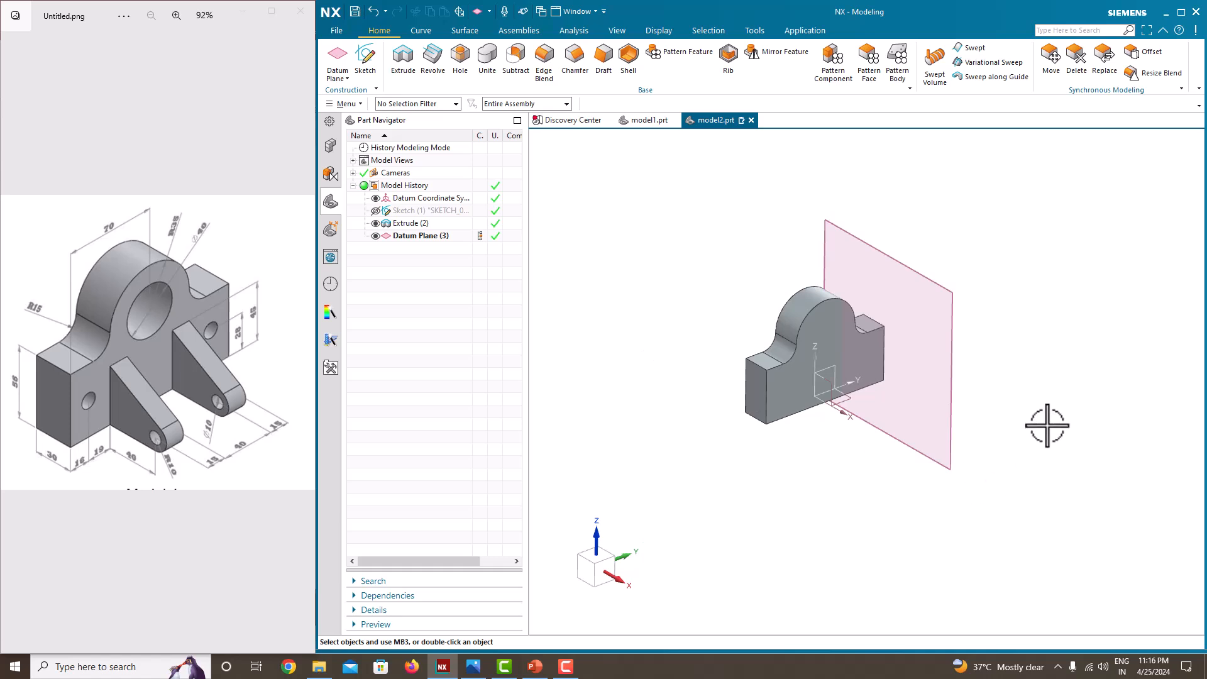
Start a new sketch on the offset datum plane with the plane normal reversed
middle_drag(967, 360, 930, 370)
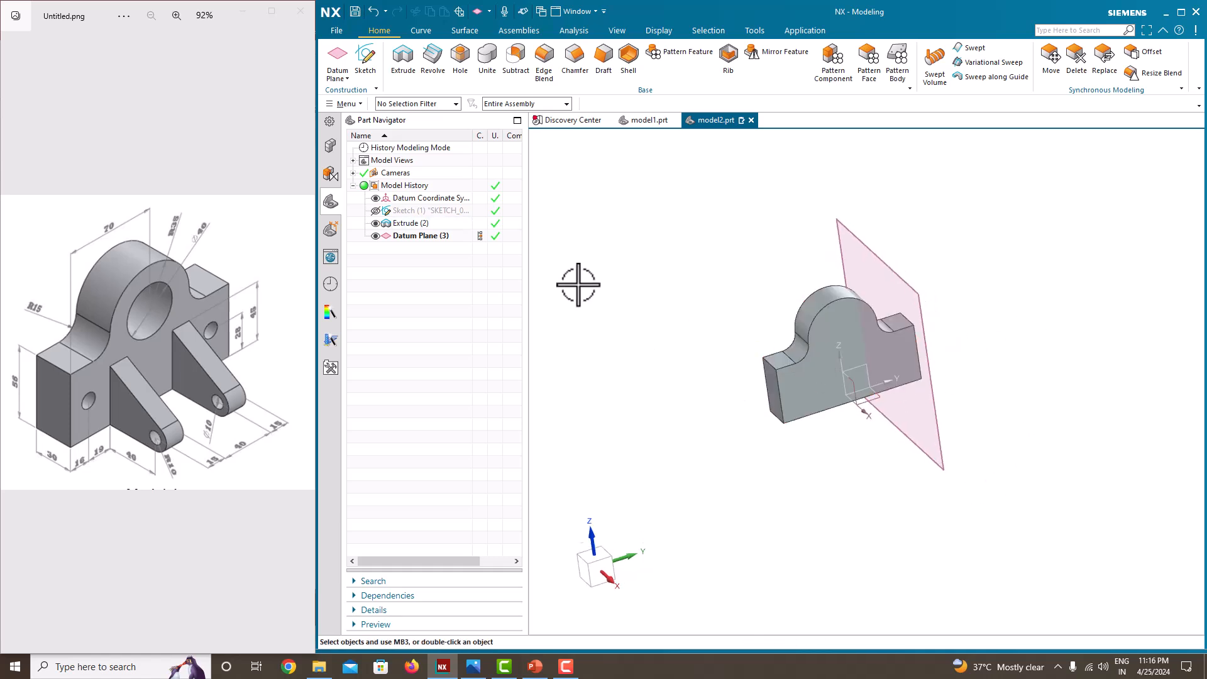
click(376, 68)
mouse_move(968, 407)
middle_down()
mouse_move(938, 405)
mouse_move(952, 405)
middle_up()
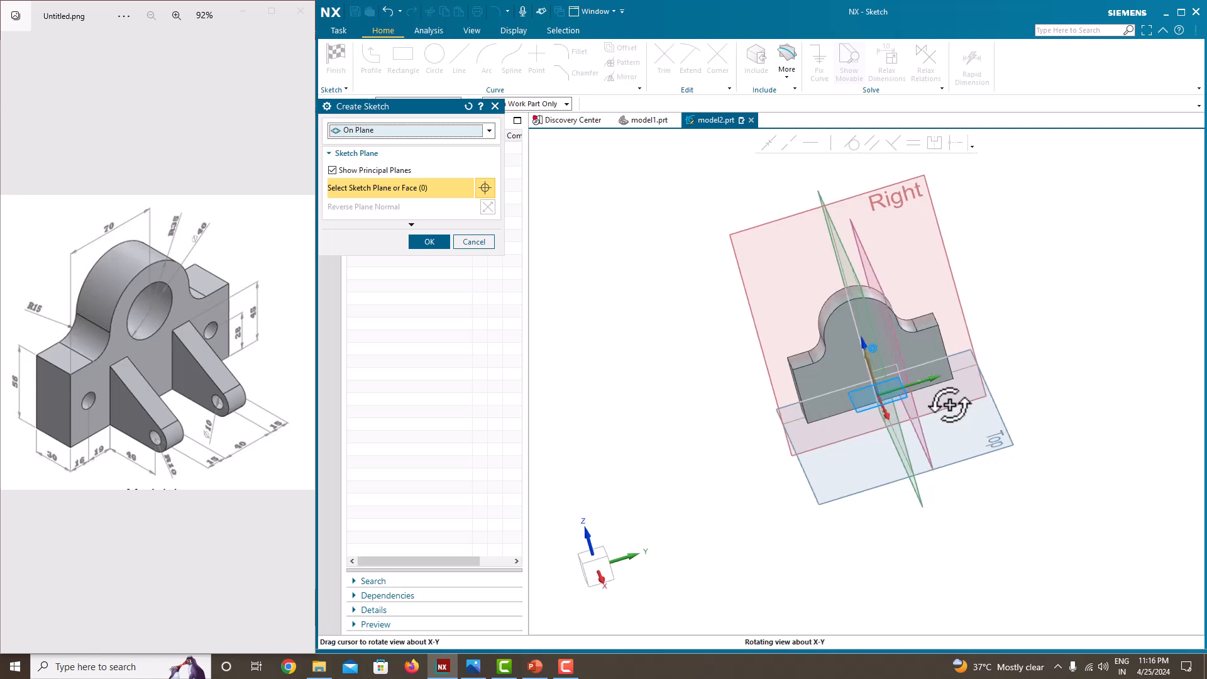
click(900, 349)
mouse_move(1027, 396)
middle_down()
mouse_move(1084, 385)
mouse_move(1055, 364)
mouse_move(1070, 370)
mouse_move(841, 458)
mouse_move(803, 436)
mouse_move(828, 416)
mouse_move(868, 431)
mouse_move(844, 444)
mouse_move(854, 445)
middle_up()
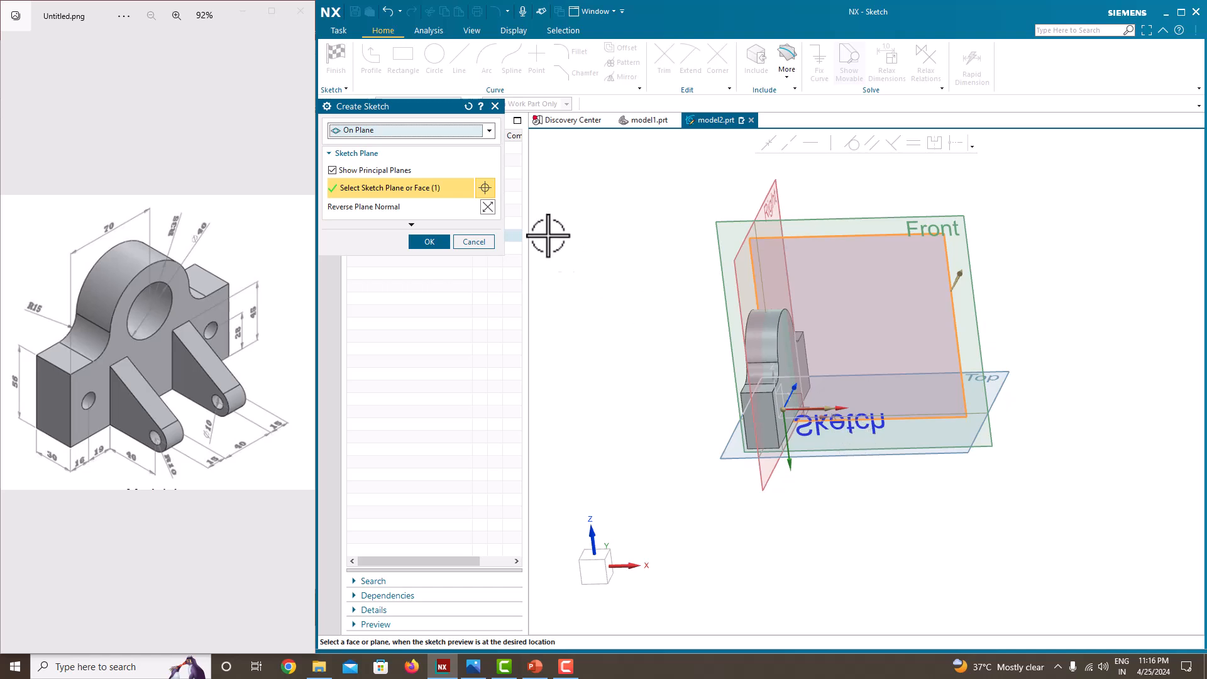
click(488, 207)
scroll(1006, 322, up, 2)
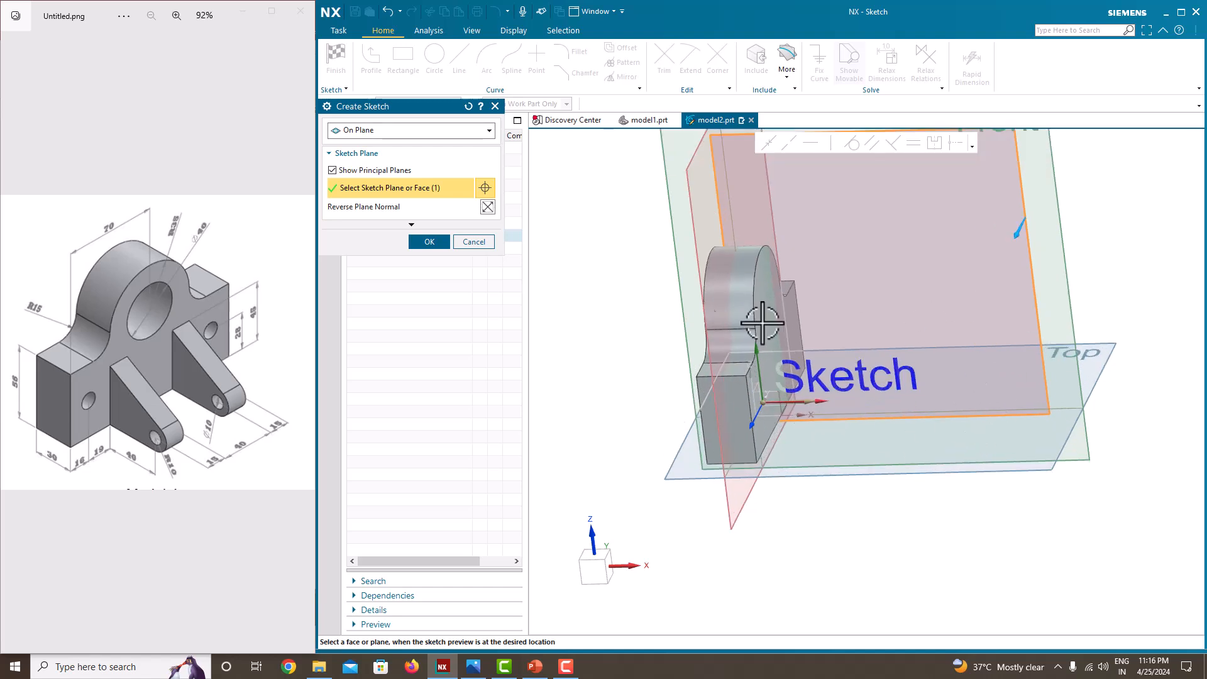
click(432, 242)
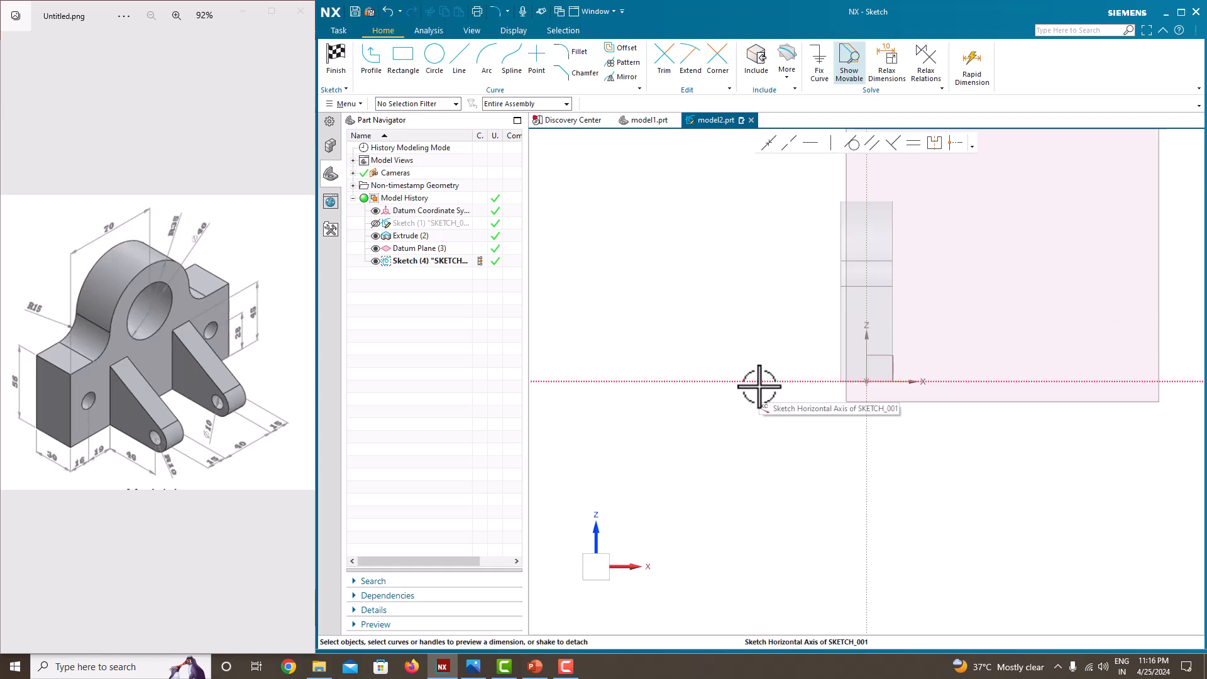
Hide the offset datum plane while keeping the new sketch open
right_click(433, 262)
click(488, 286)
click(481, 278)
scroll(690, 404, down, 4)
scroll(857, 347, up, 3)
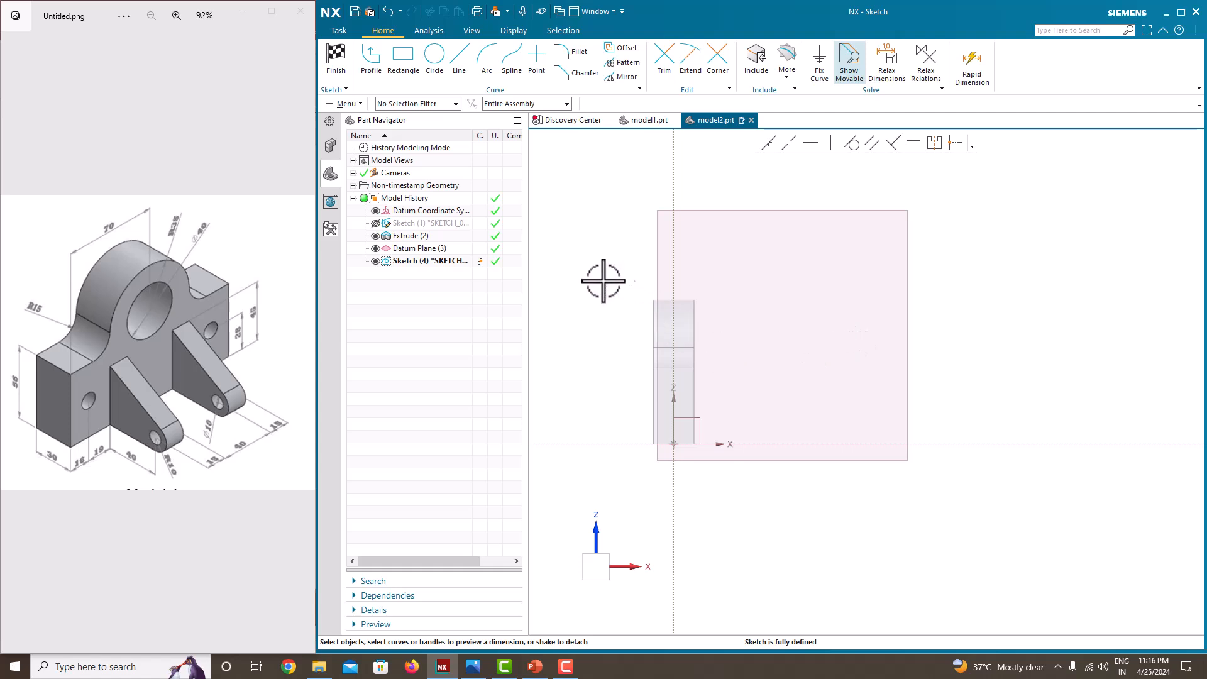
click(376, 248)
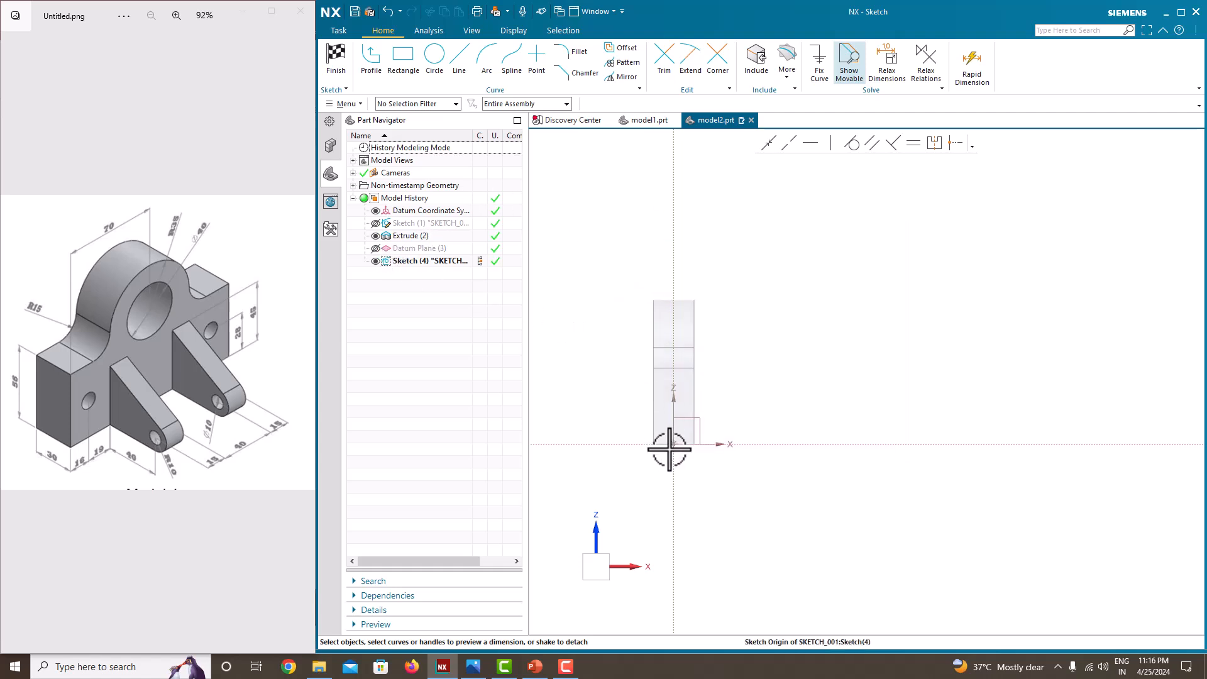
Draw a horizontal line along the sketch's horizontal axis, from the body's front bottom corner outward in the X direction
scroll(667, 444, up, 3)
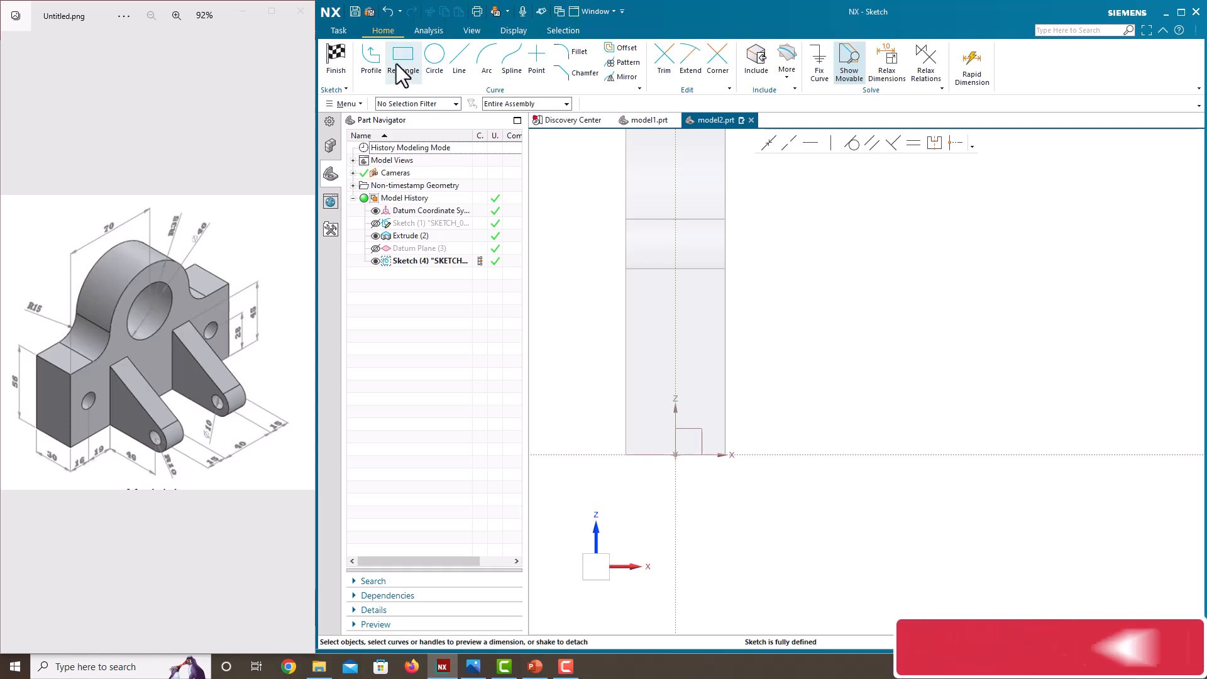
key(z)
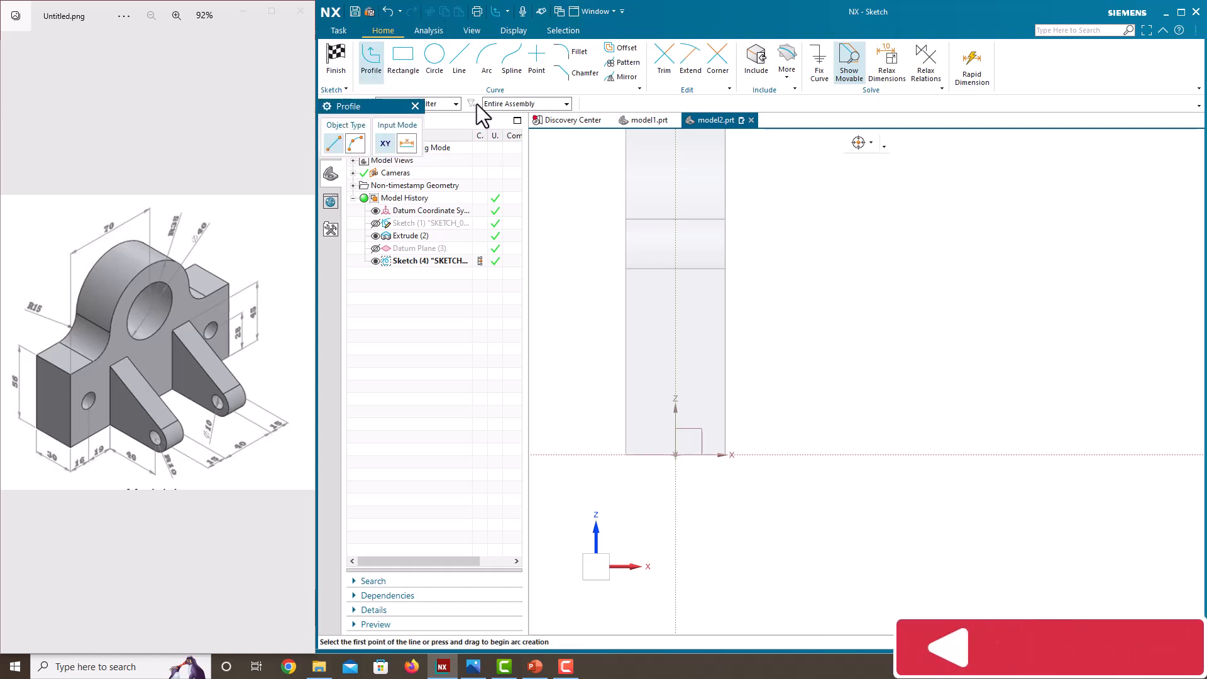
click(725, 452)
click(919, 454)
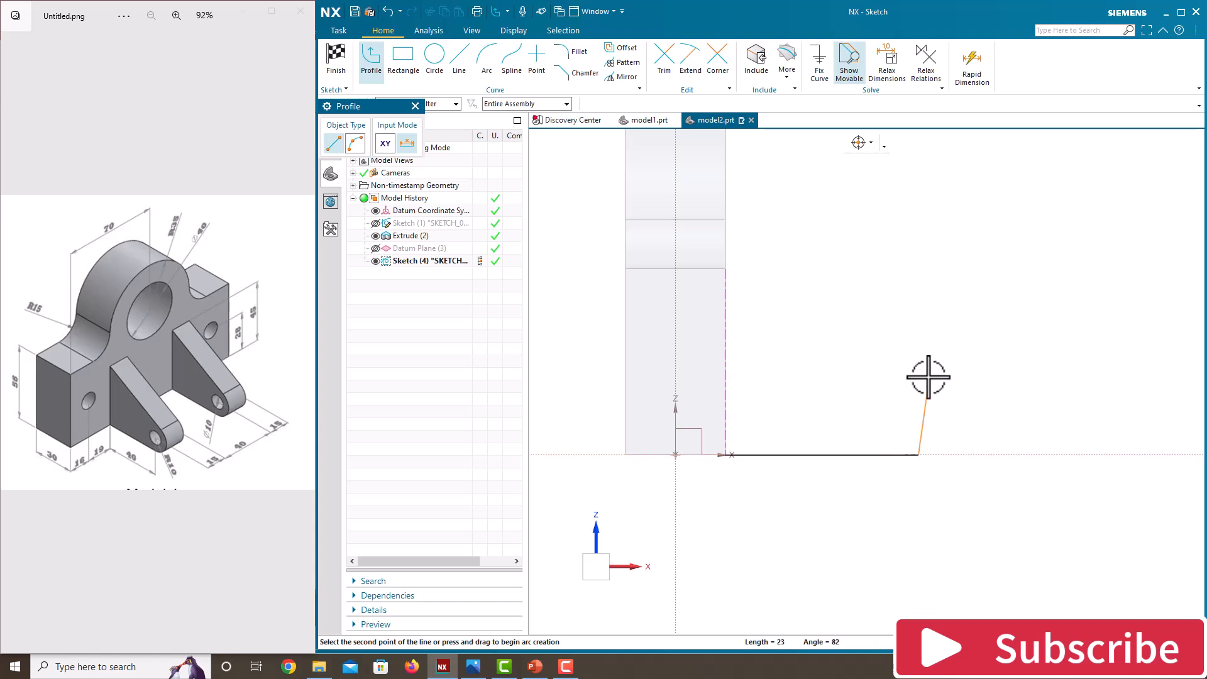
middle_click(1067, 375)
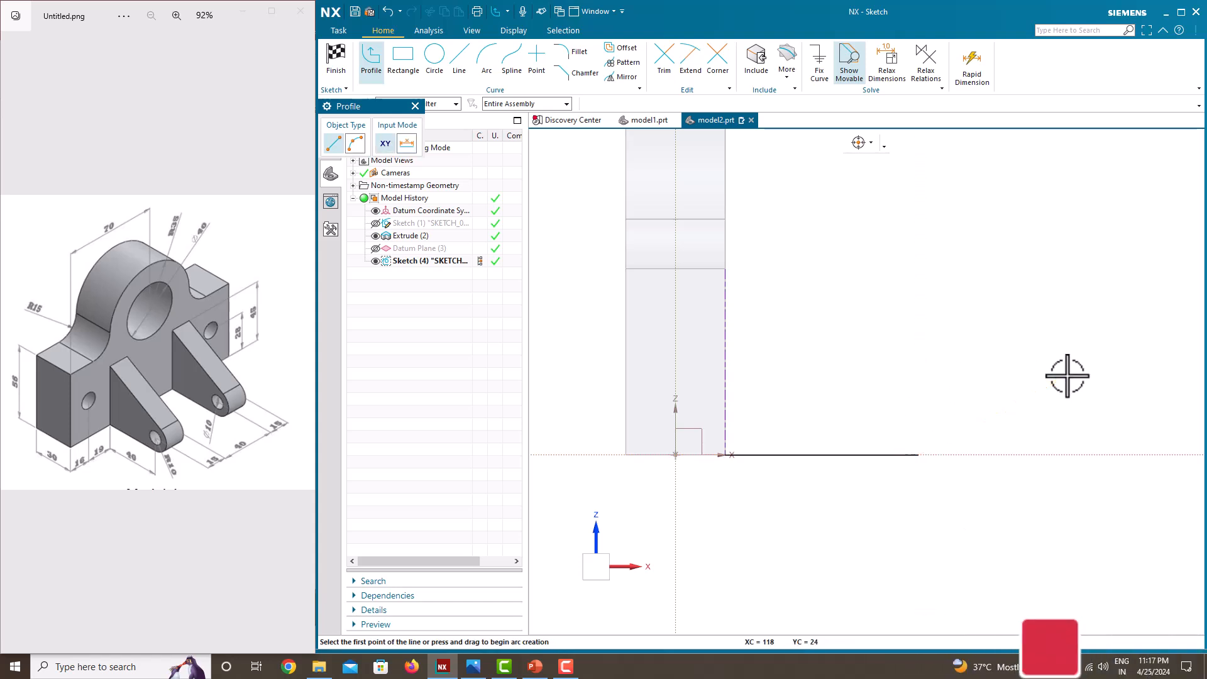
middle_click(949, 396)
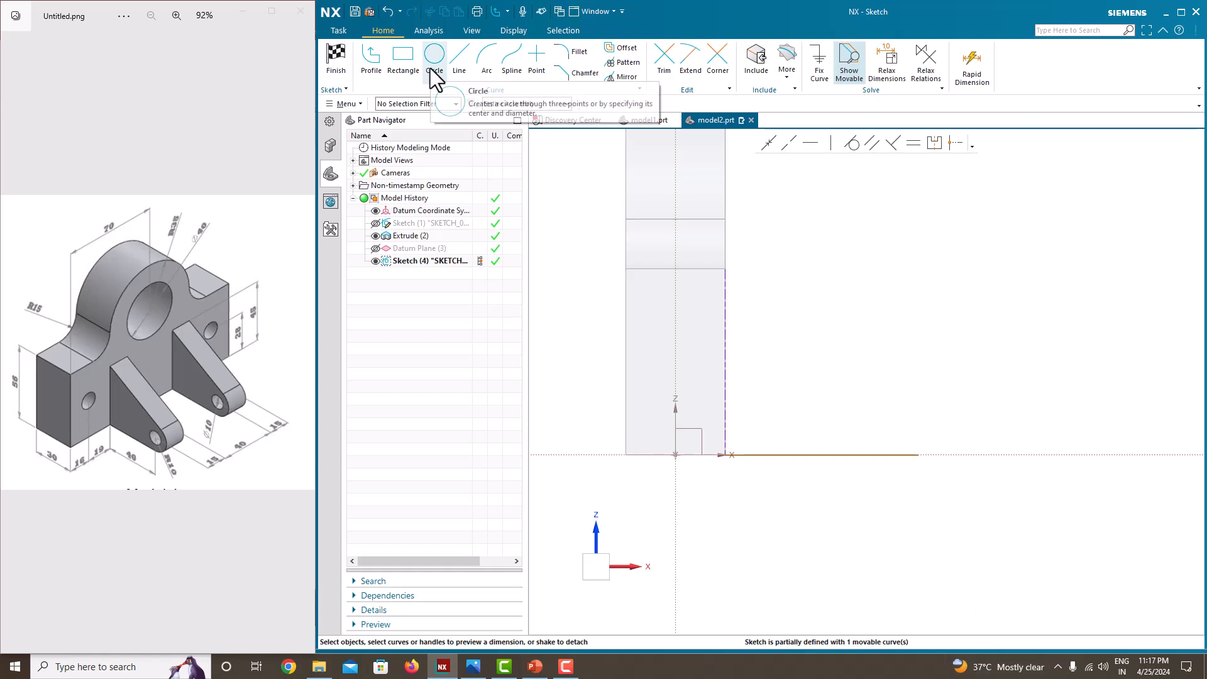
Draw a half-circle arc of about 18 mm radius upward from the bottom line's outer end, bulging away from the body
click(487, 69)
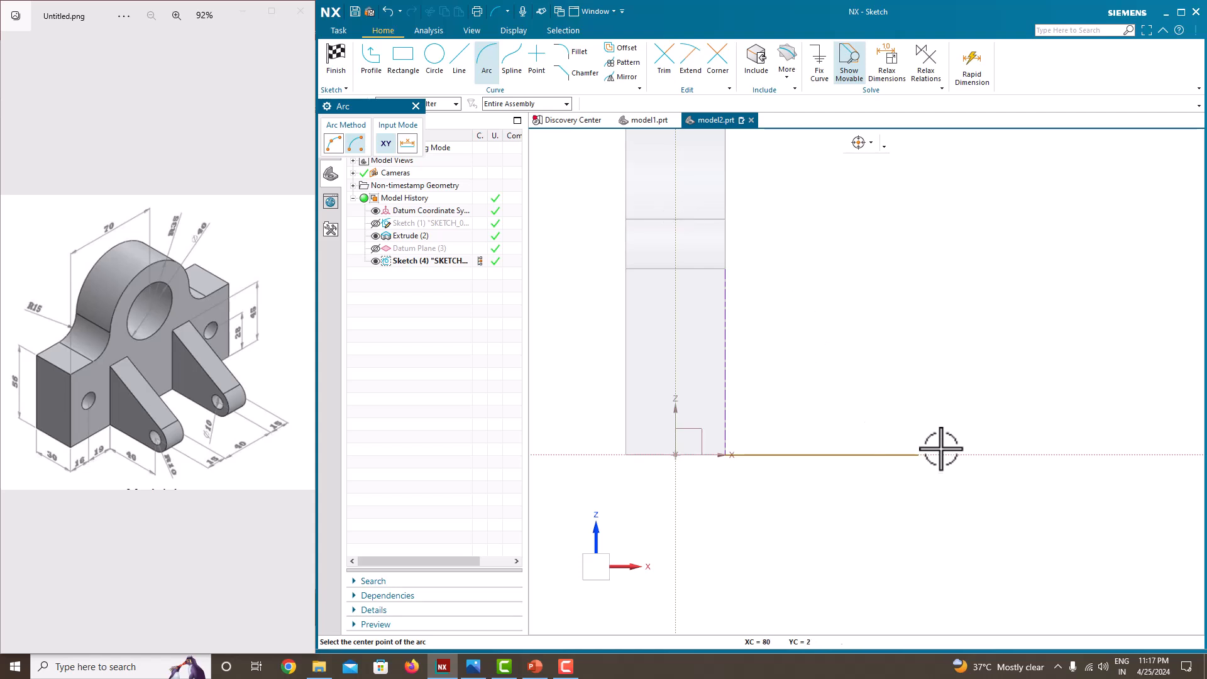
click(916, 395)
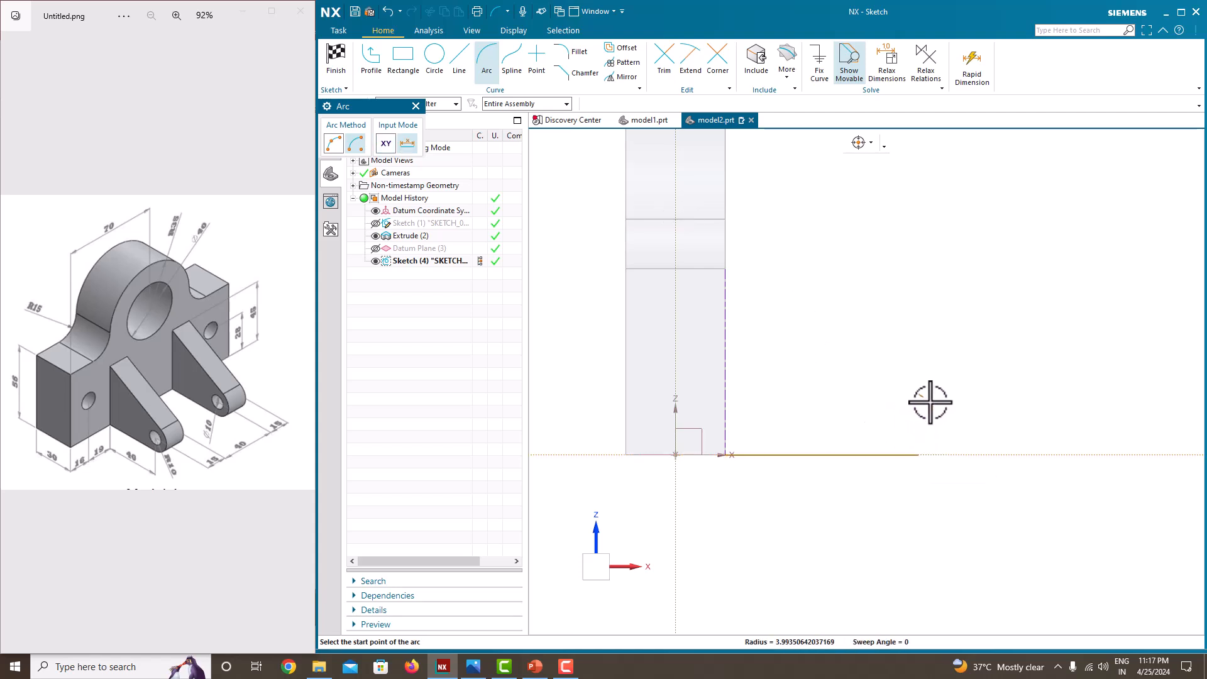
click(920, 454)
click(913, 335)
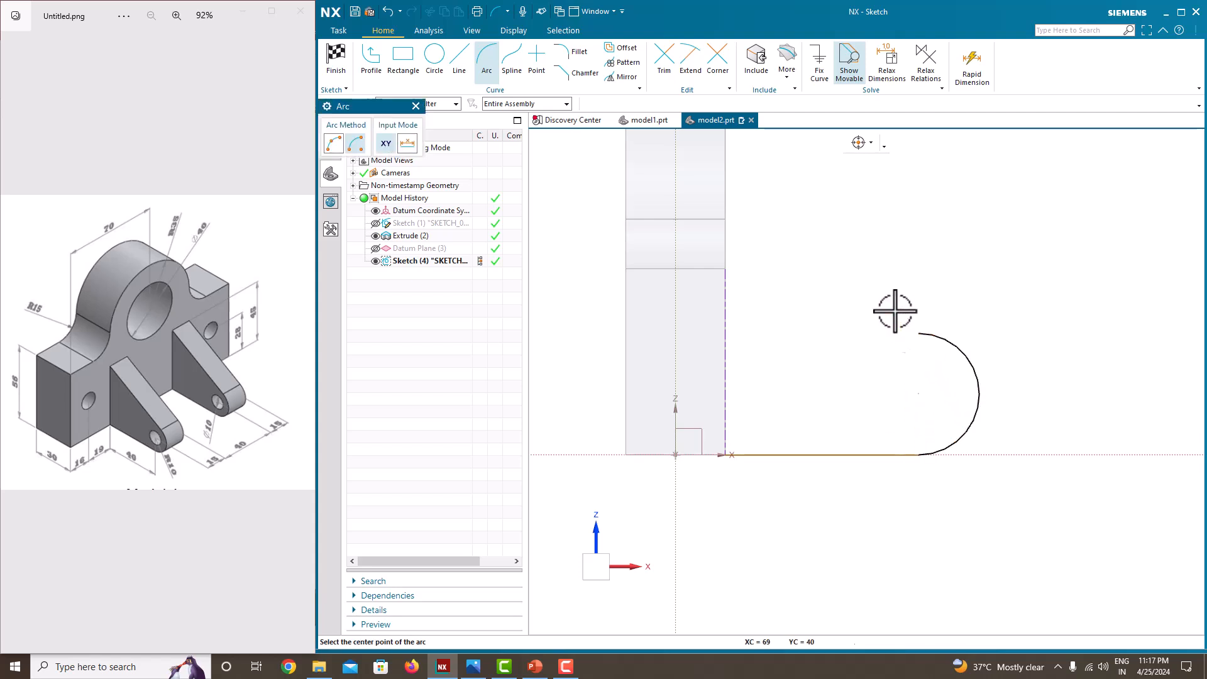
key(Escape)
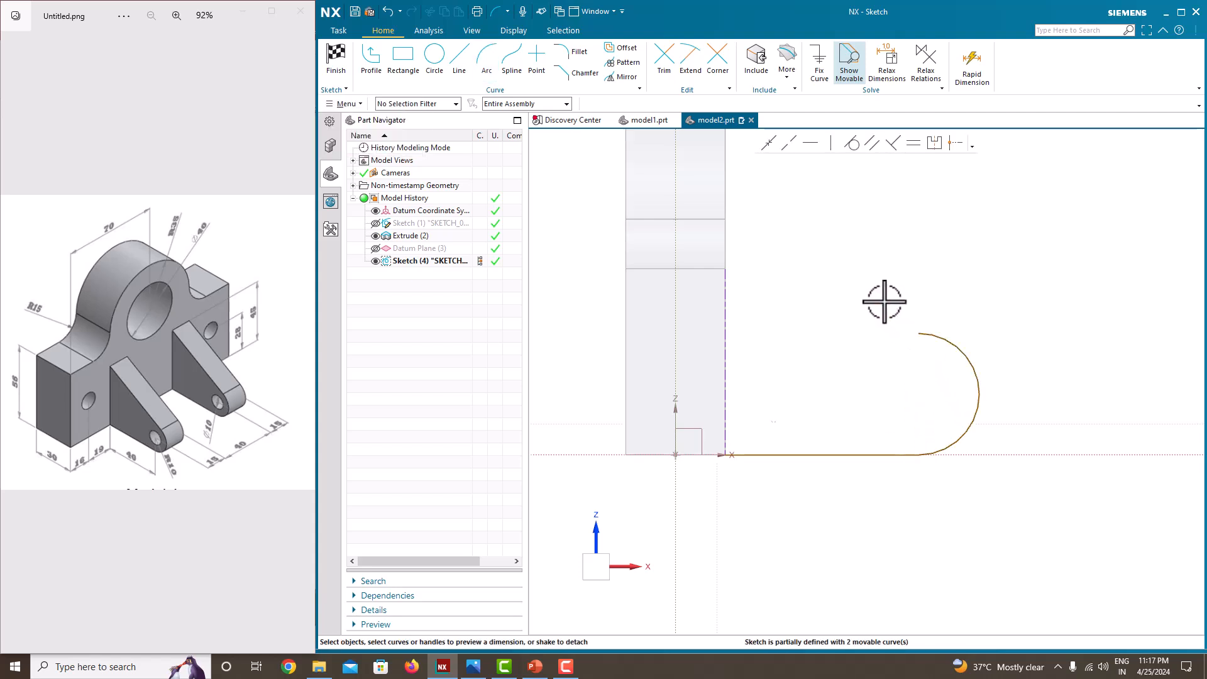
Close the lug profile with an inclined line from the arc's upper end to the body's front edge and a vertical line down to the bottom corner
scroll(885, 302, down, 2)
click(371, 60)
click(906, 322)
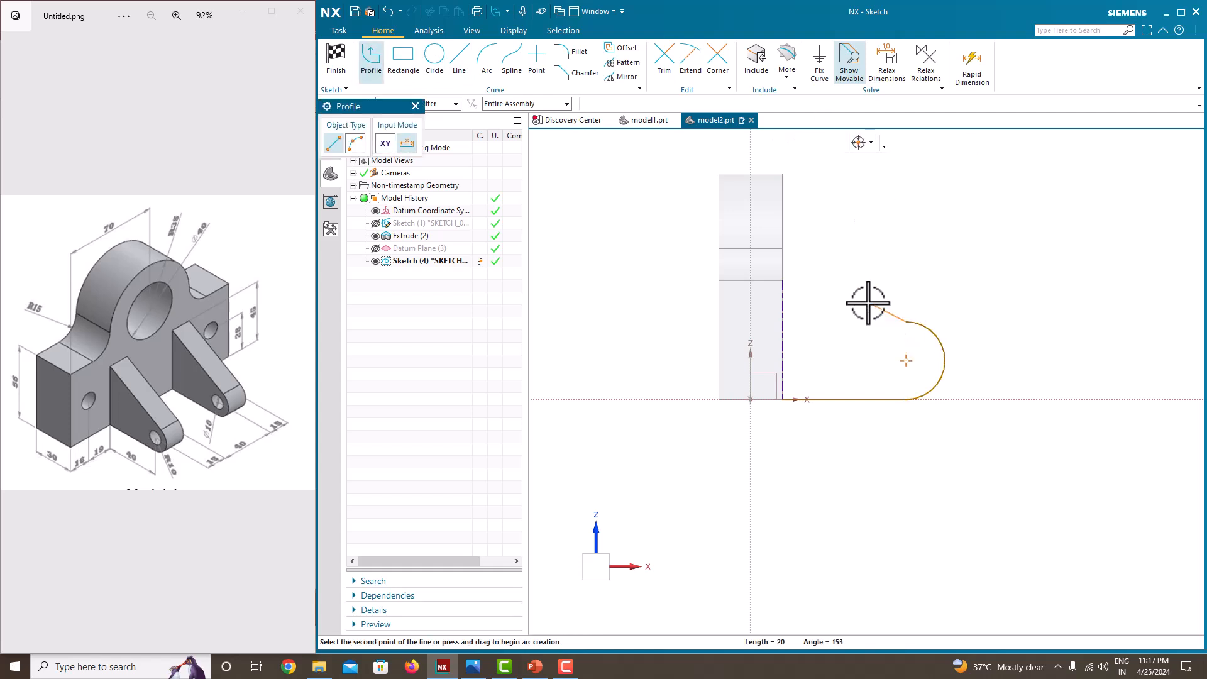
click(782, 291)
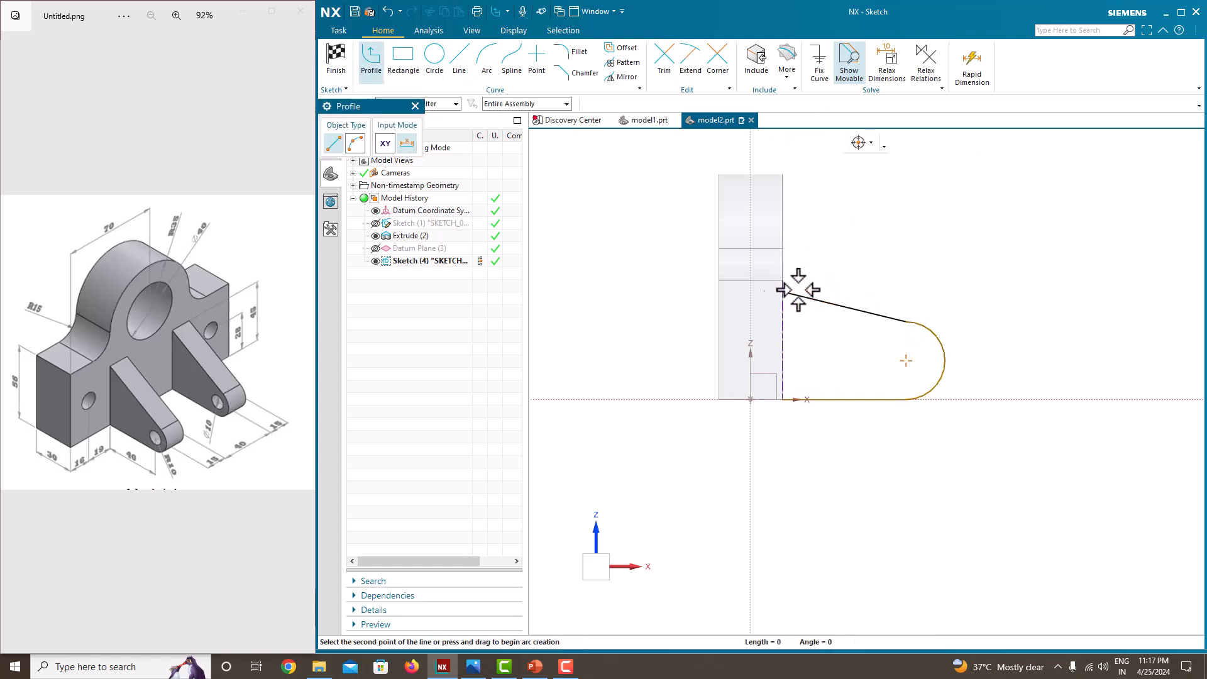
click(782, 399)
key(Escape)
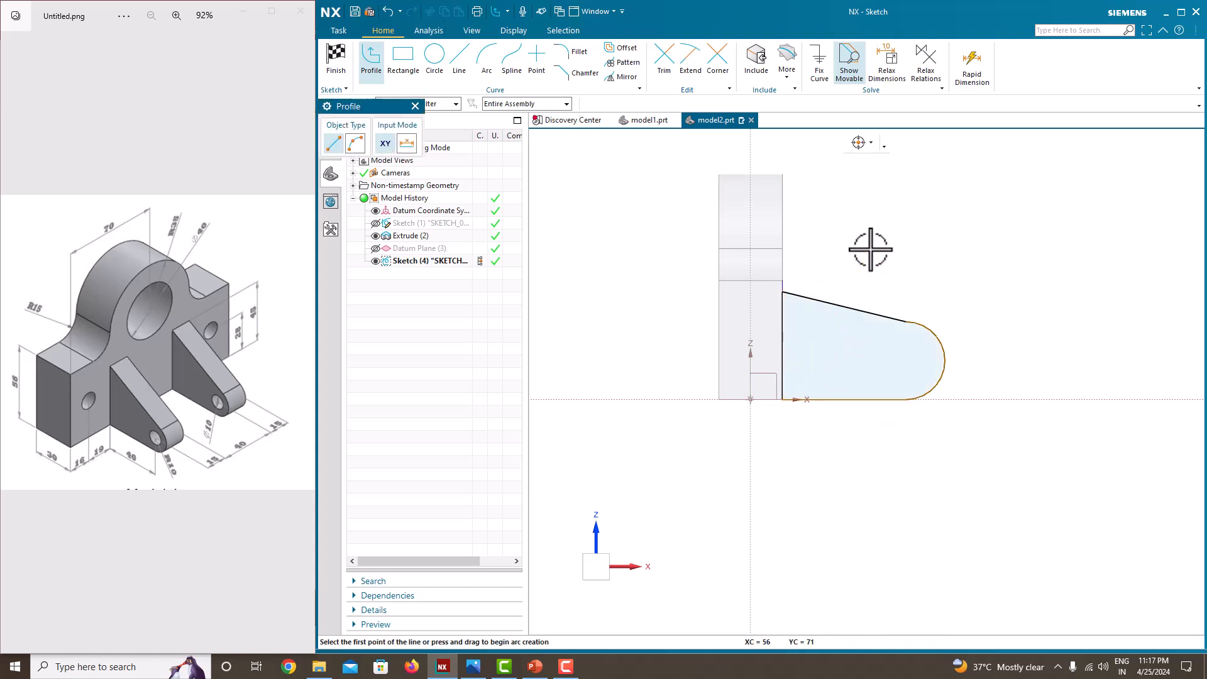
key(Escape)
Try to set the bottom line's length to 40 mm, and delete that length dimension
scroll(871, 326, up, 3)
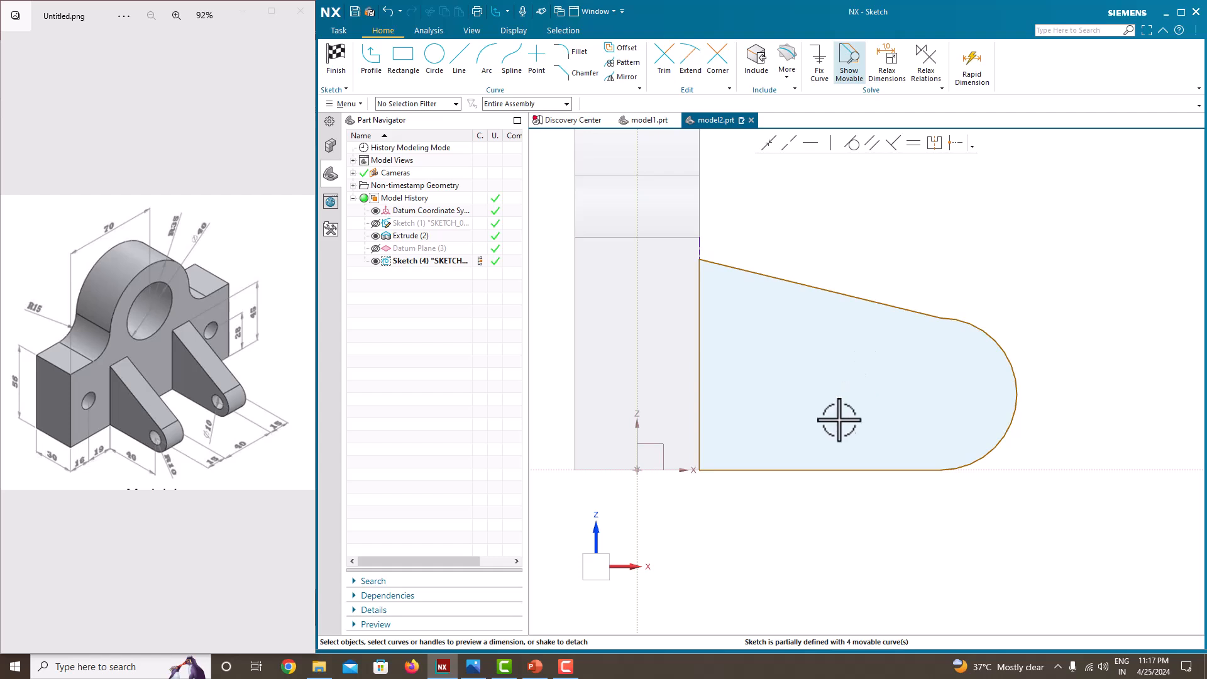
click(811, 471)
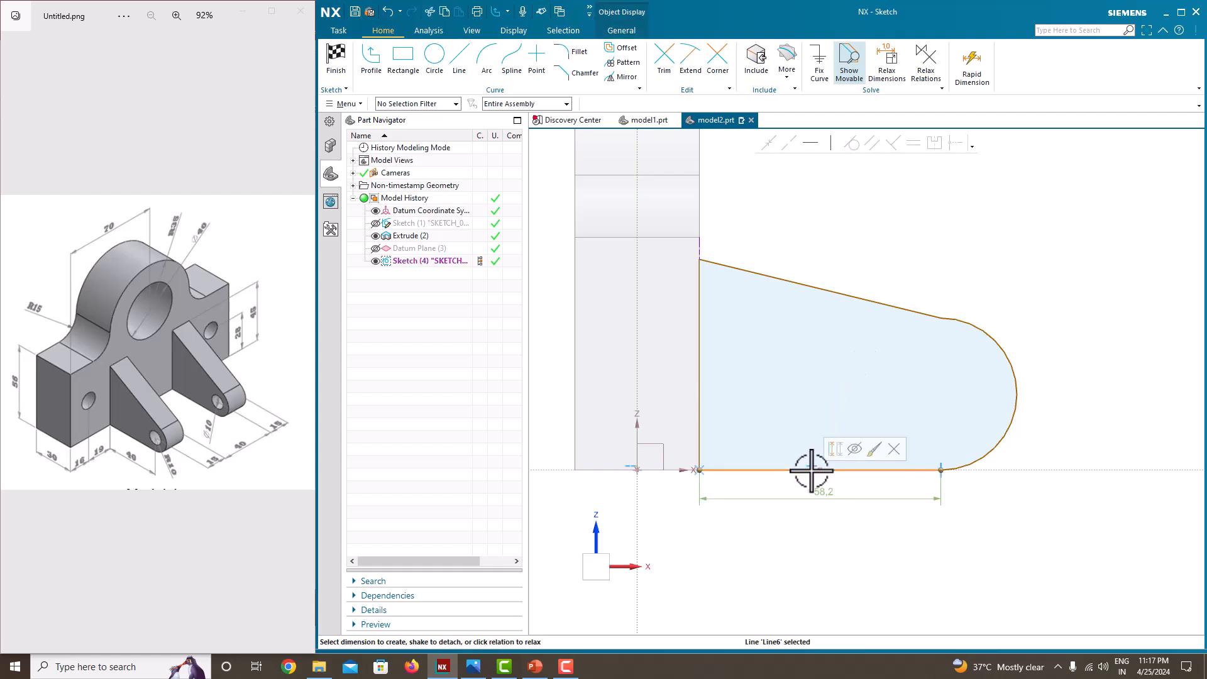
double_click(814, 493)
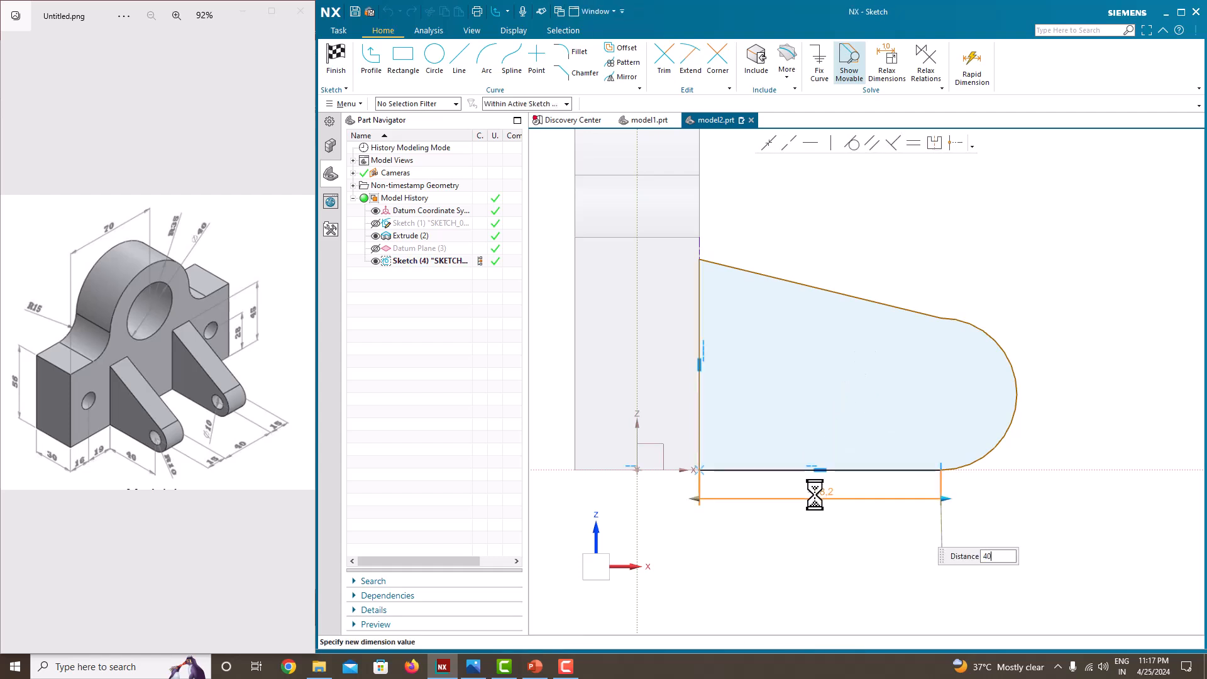
key(Return)
click(762, 348)
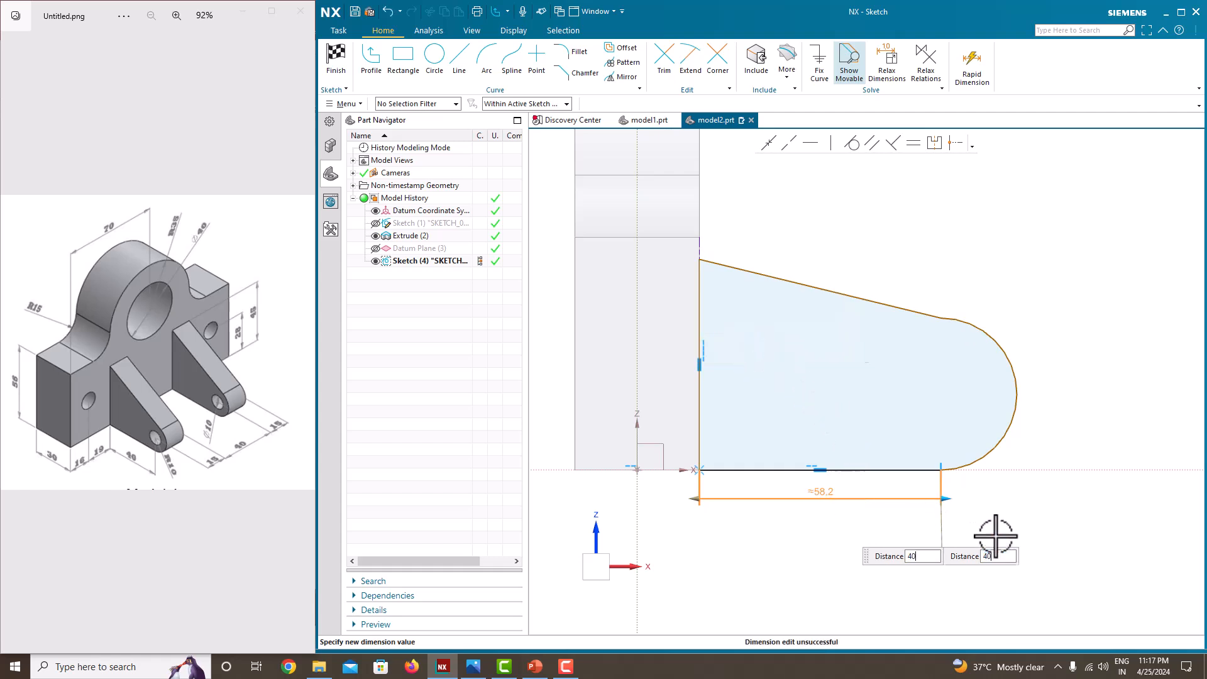
key(Return)
click(775, 352)
key(Escape)
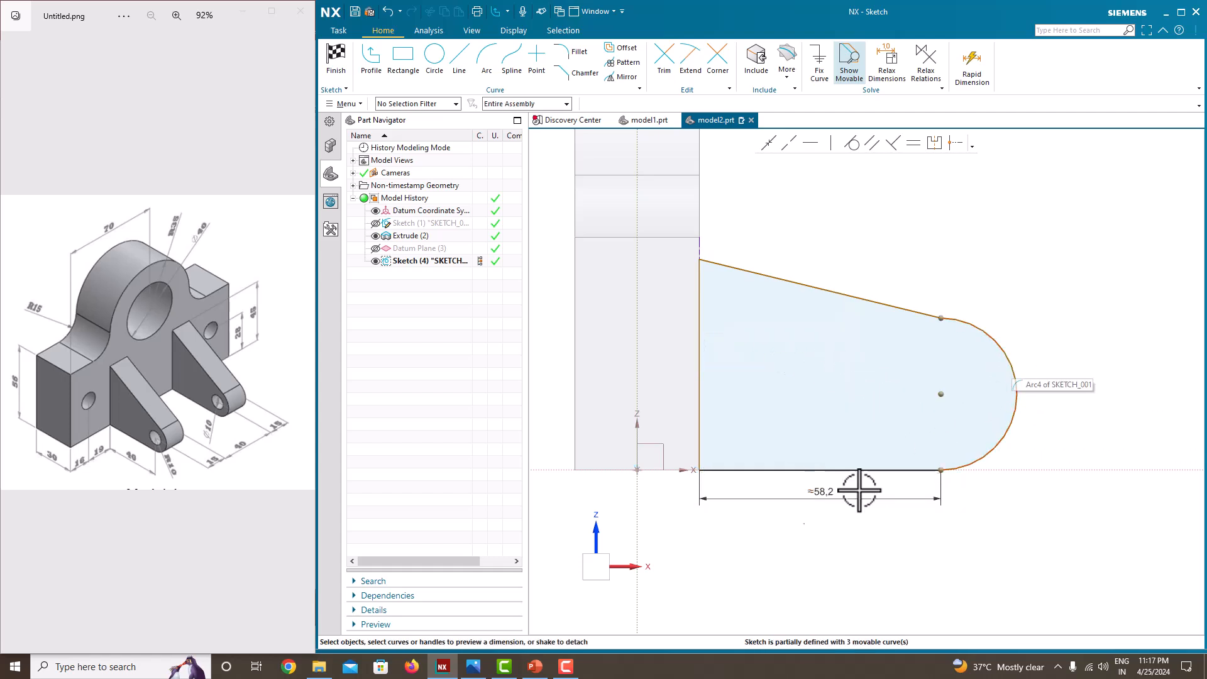
click(815, 497)
key(Delete)
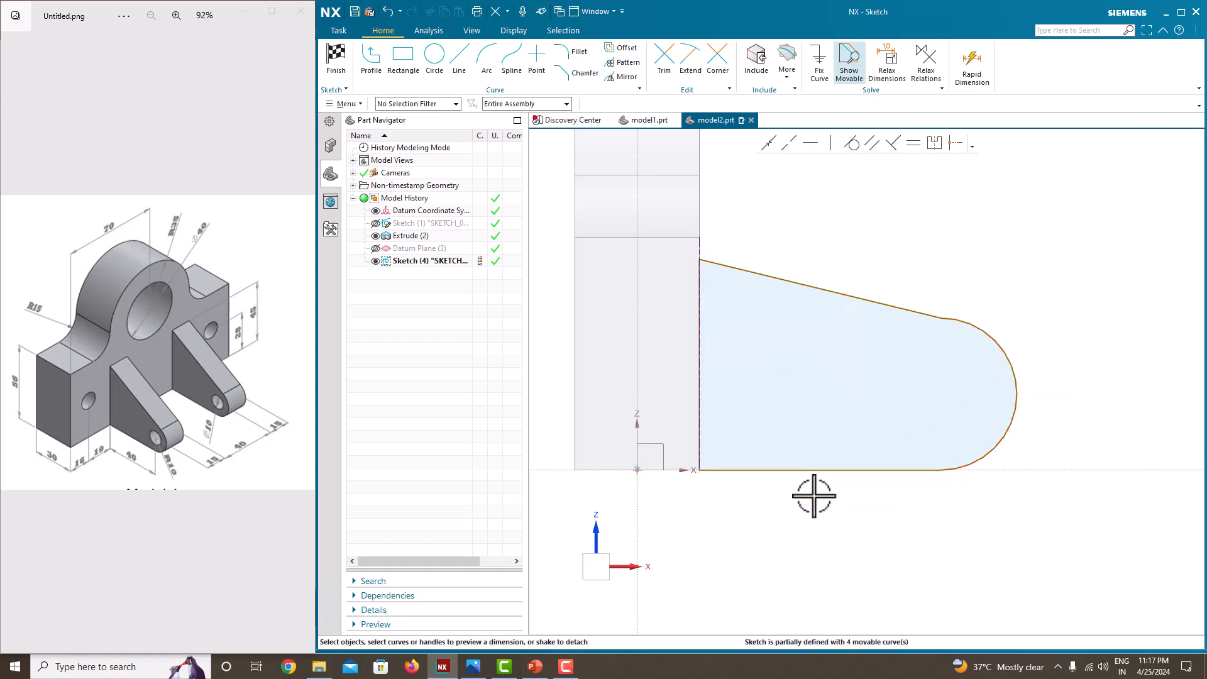
Dimension the lug's end arc with a radius of 10 mm
click(1015, 378)
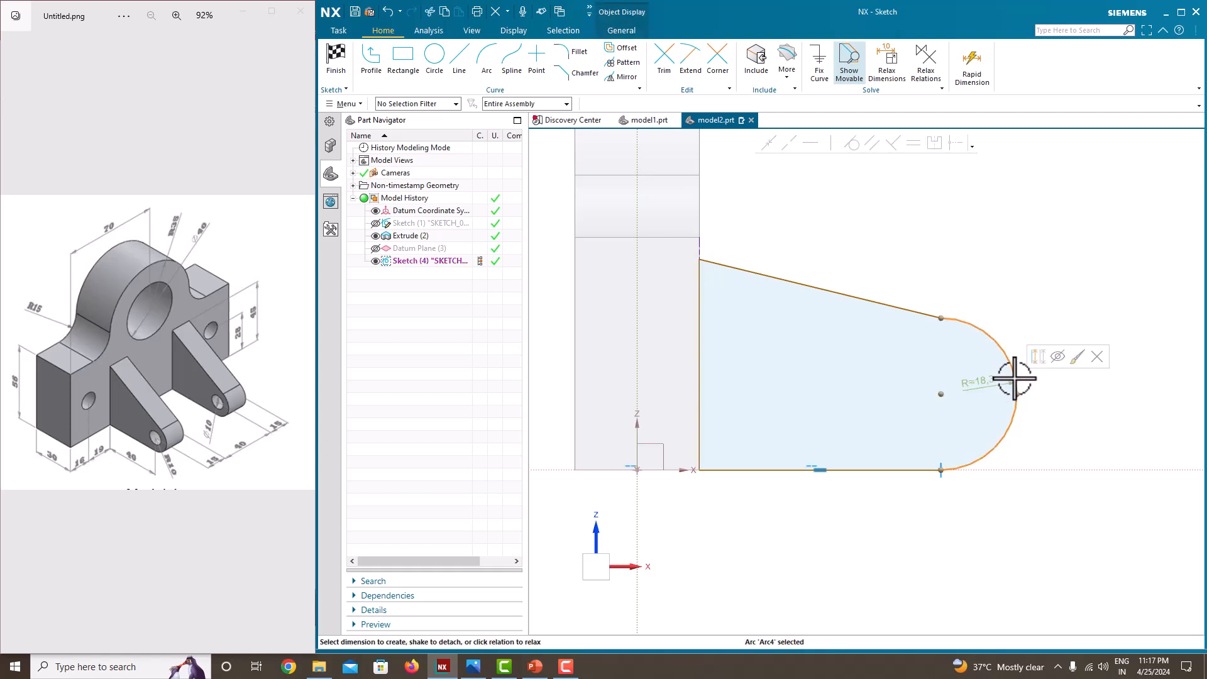
key(d)
click(978, 384)
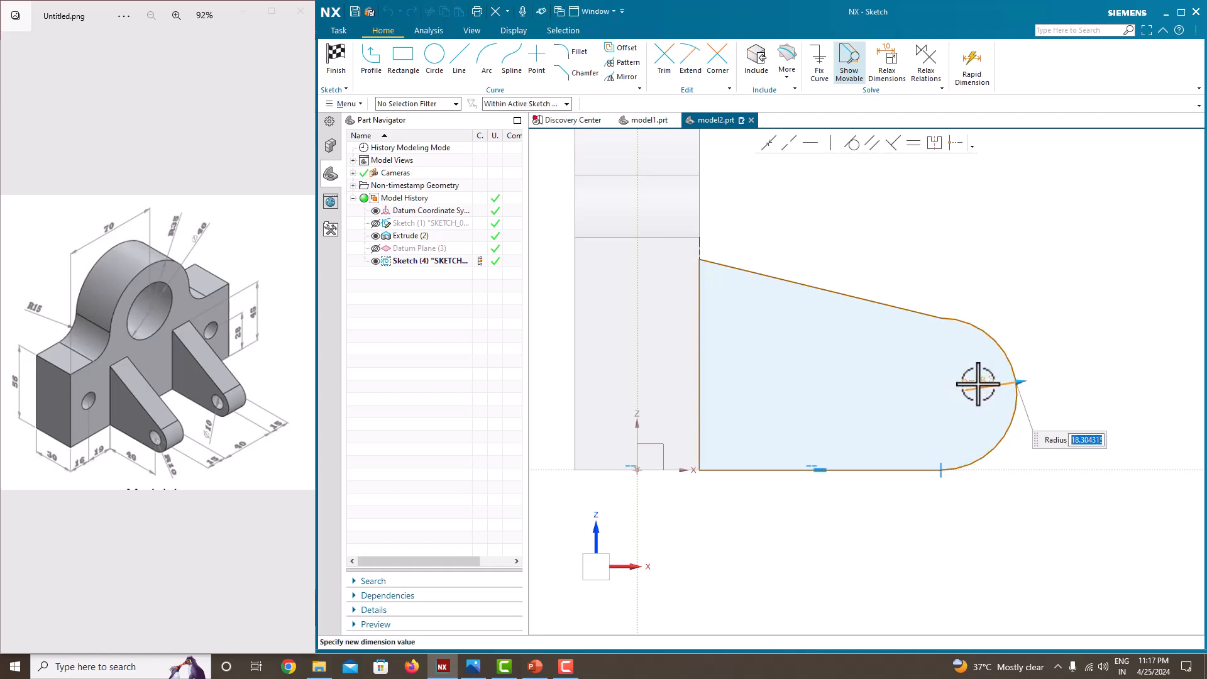
text(10)
key(Return)
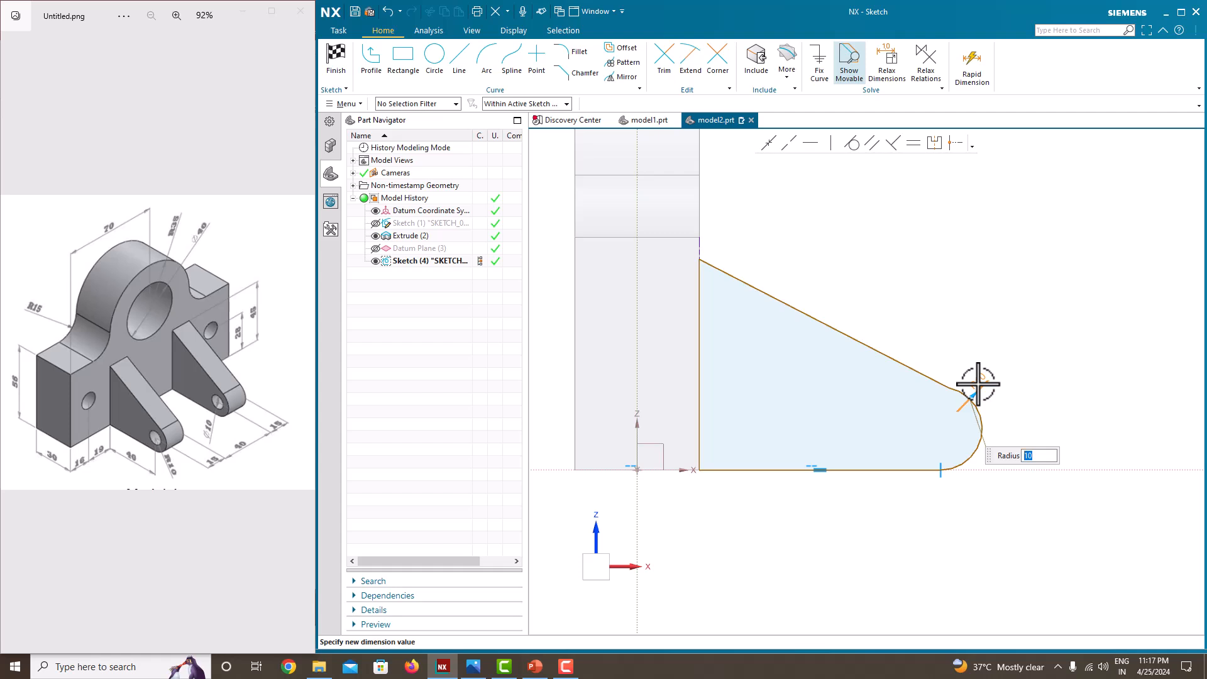
click(974, 302)
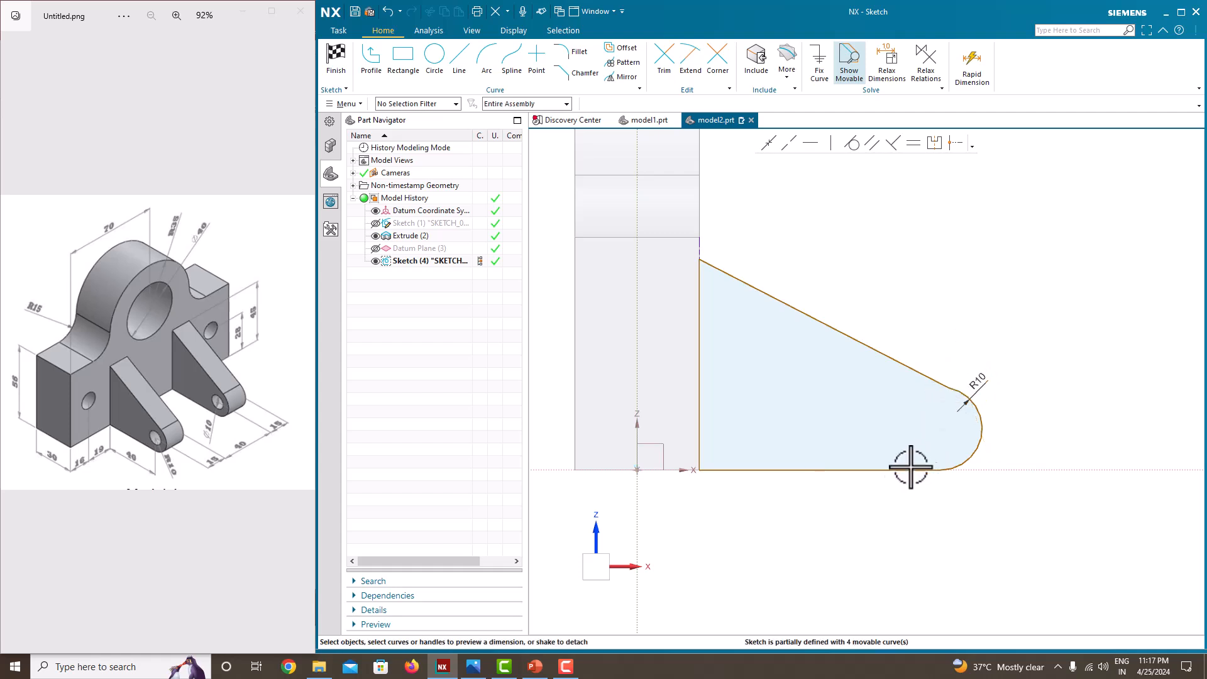
Dimension the lug's bottom line again and try to set its length to 40 mm with the arc radius fixed
click(869, 471)
click(823, 492)
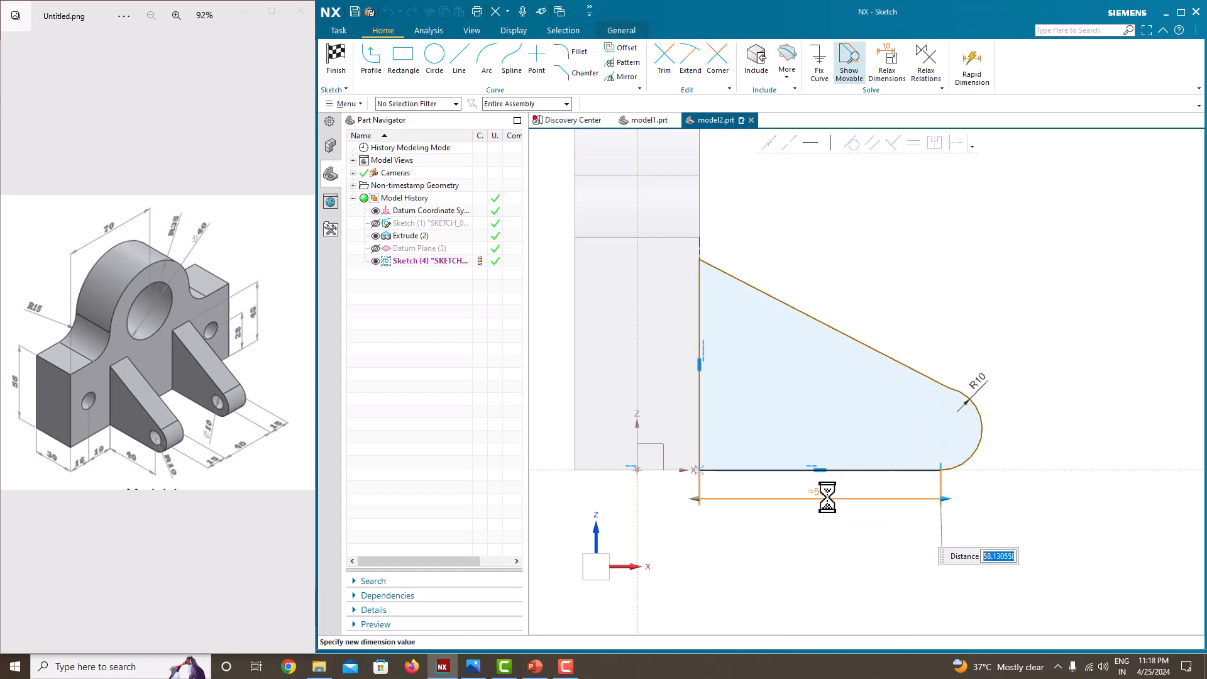
text(40)
key(Return)
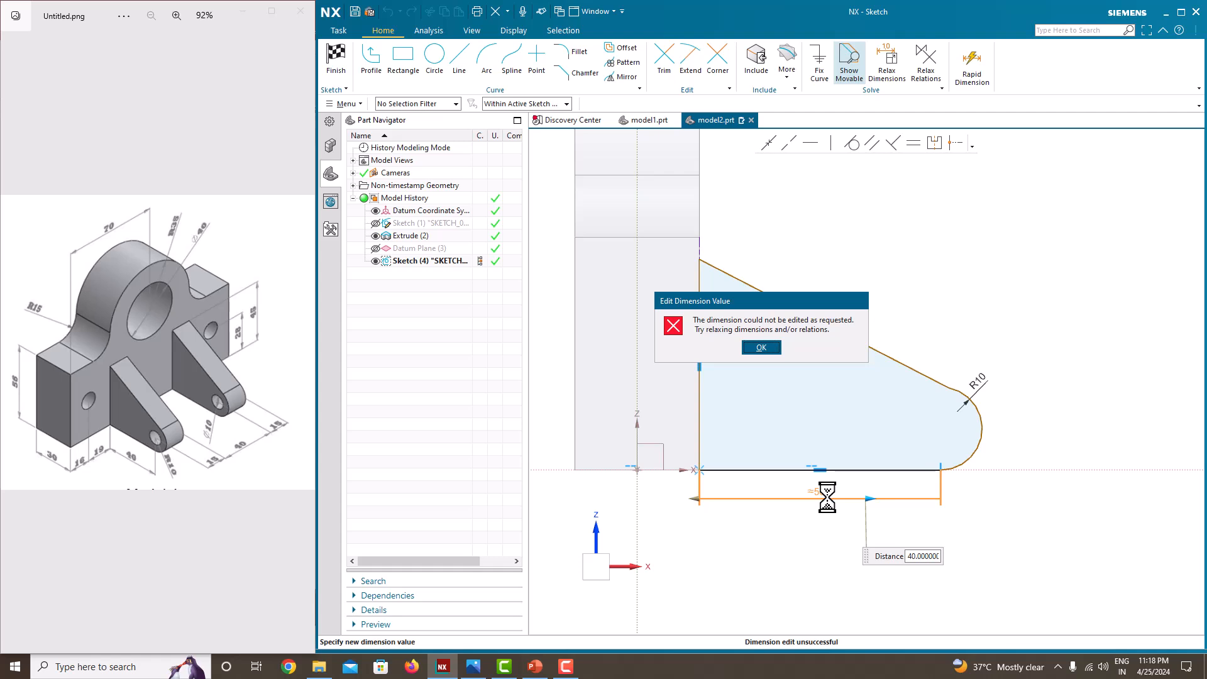
click(761, 347)
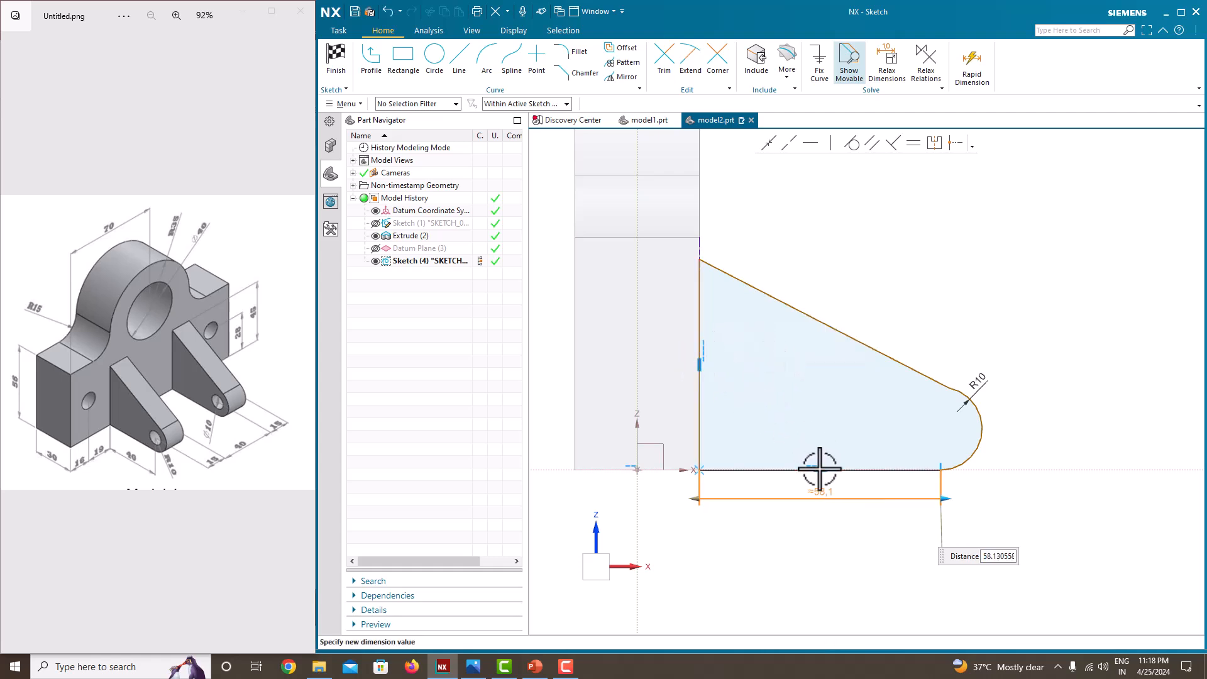
key(Escape)
click(820, 495)
key(Escape)
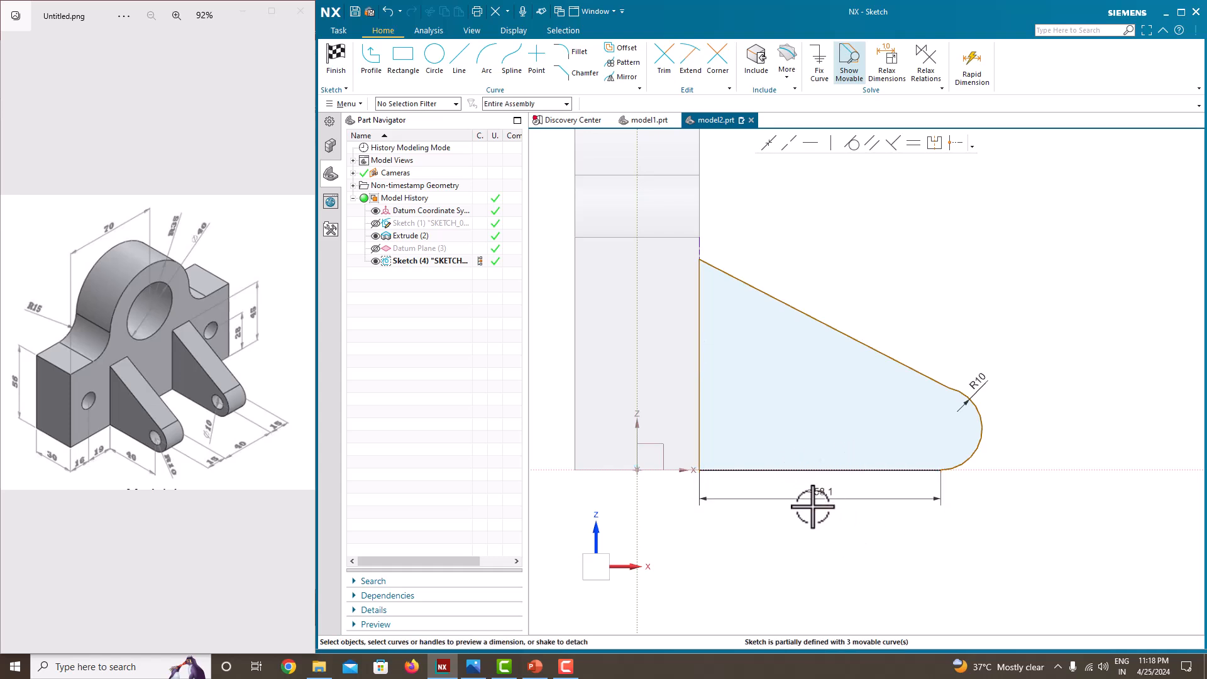
key(Delete)
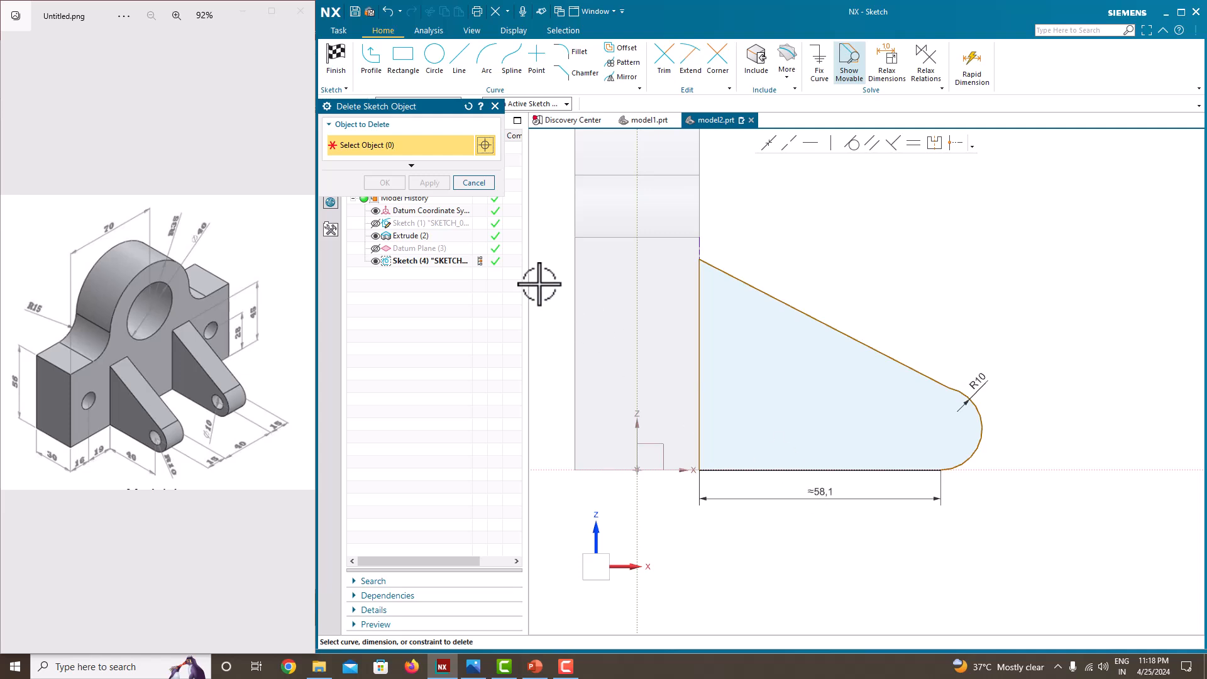
click(473, 183)
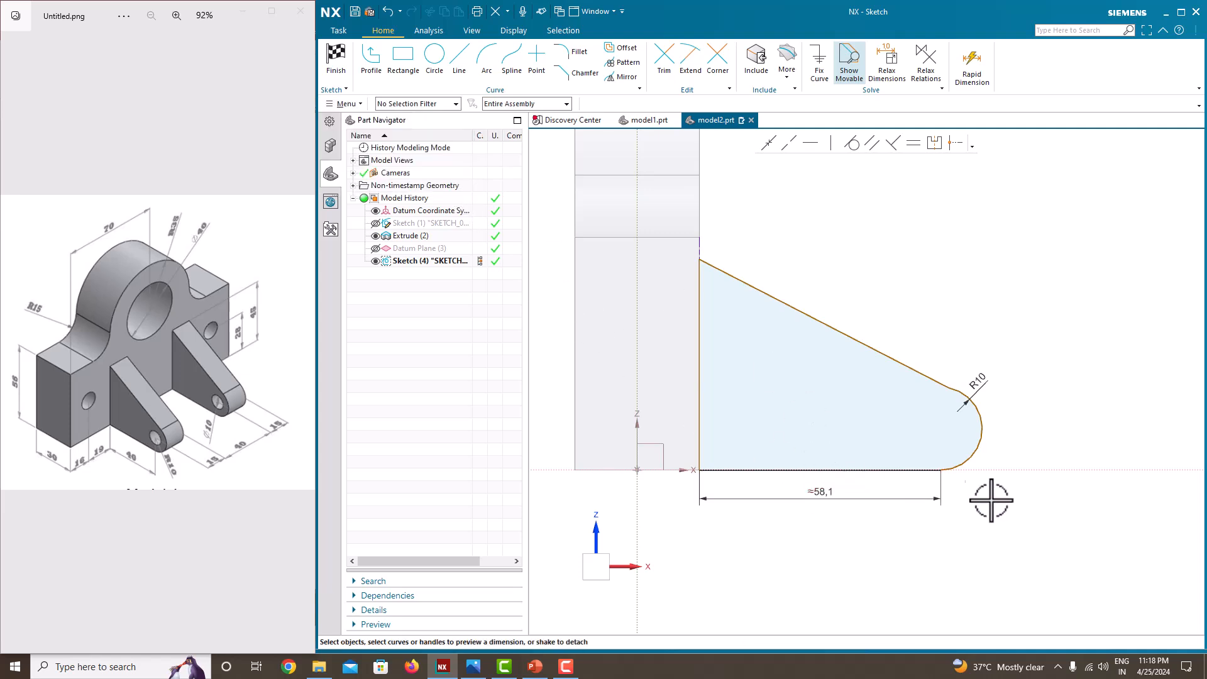
Delete the lug profile's vertical line along the body's front edge and its horizontal bottom line
click(698, 412)
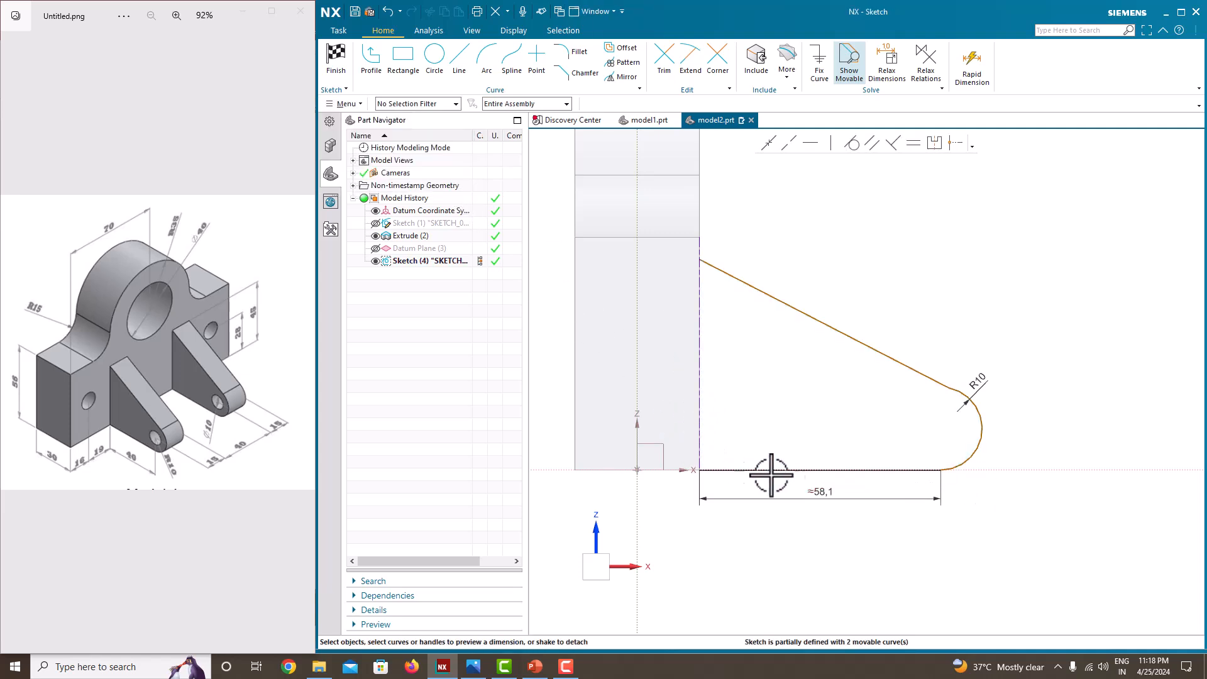
key(Delete)
click(812, 470)
key(Delete)
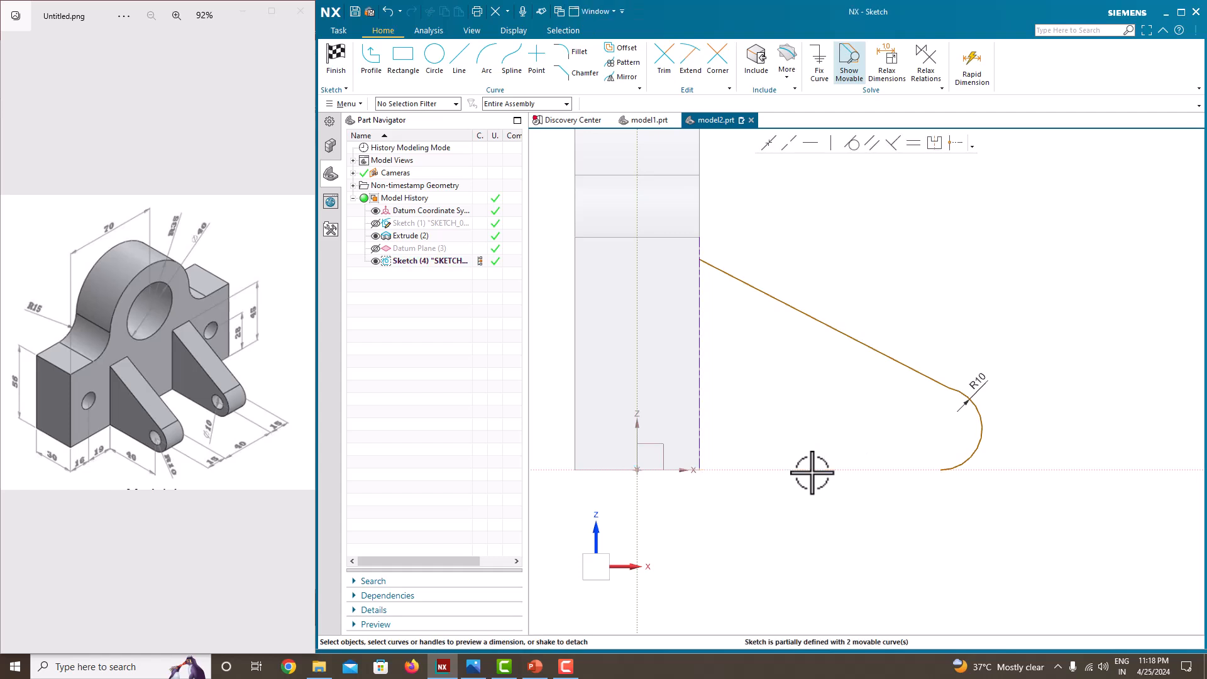
Redraw the horizontal bottom line from the arc's lower end to the body's front bottom corner, about 58 mm long
click(459, 63)
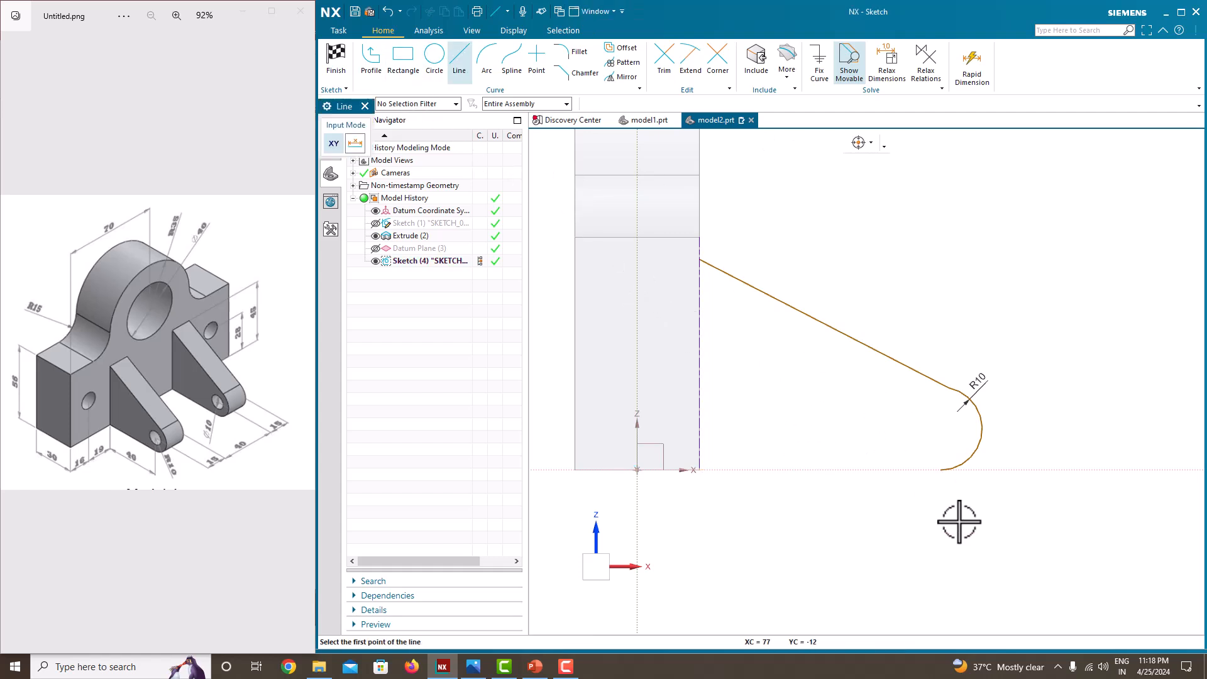
click(940, 469)
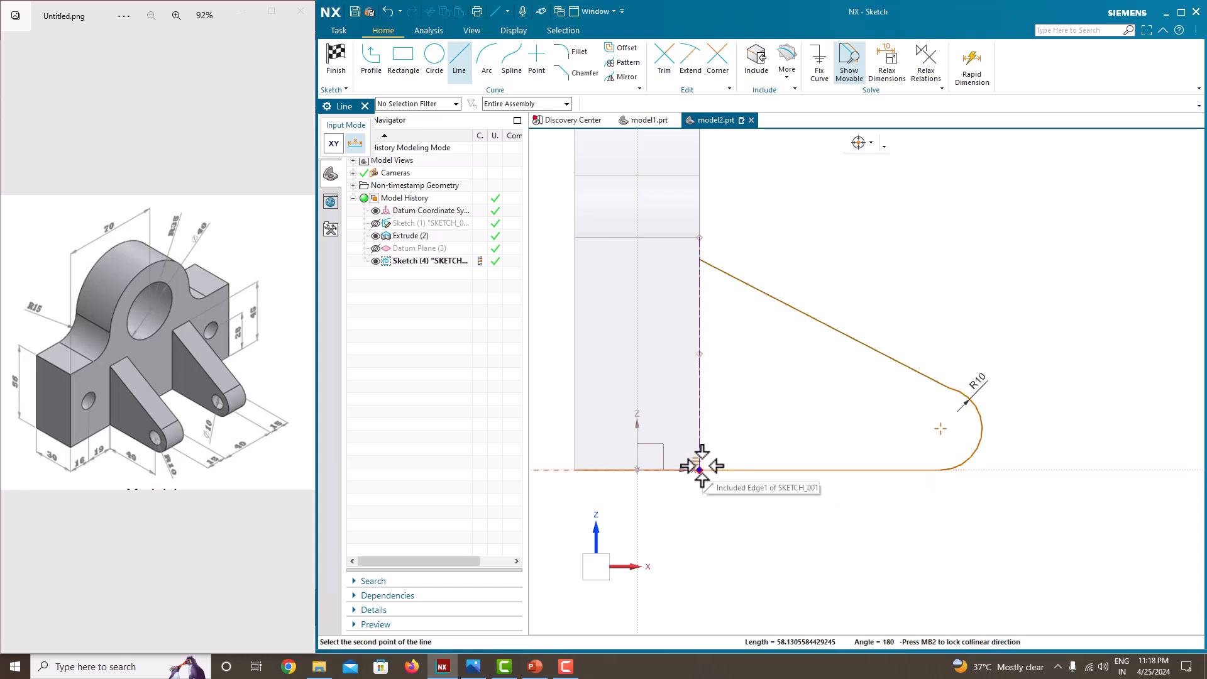
click(699, 469)
key(Escape)
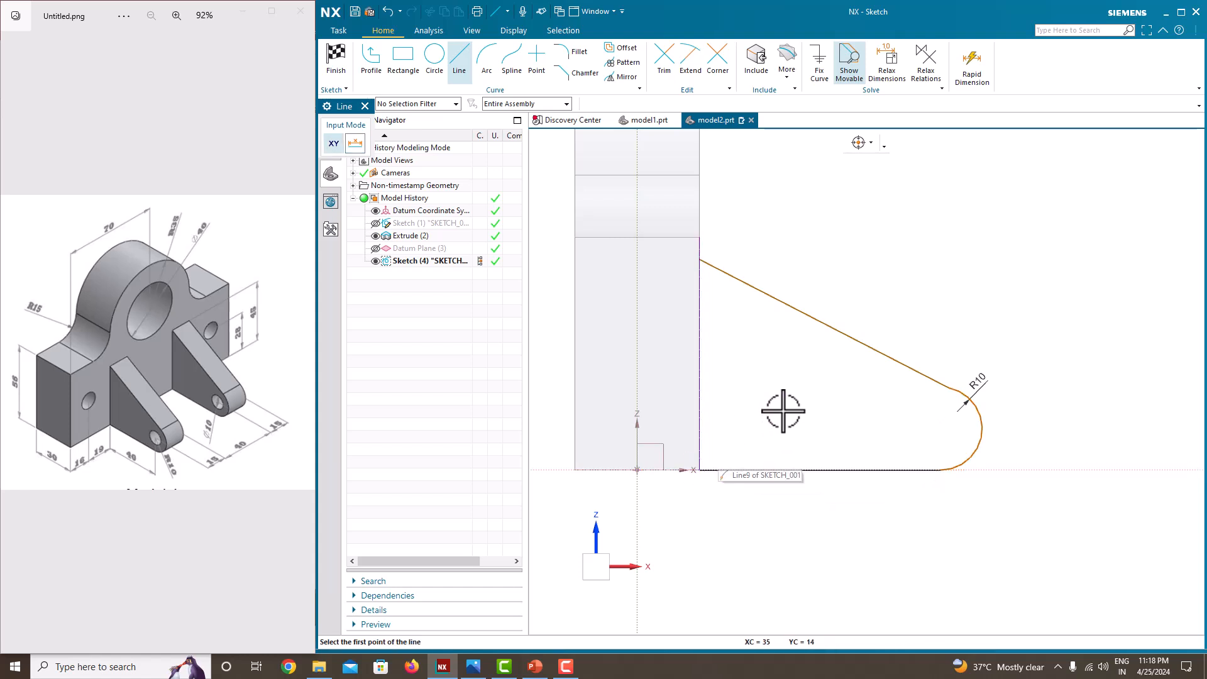
Add a length dimension to the redrawn bottom line and try to set it to 40 mm
click(840, 470)
click(829, 500)
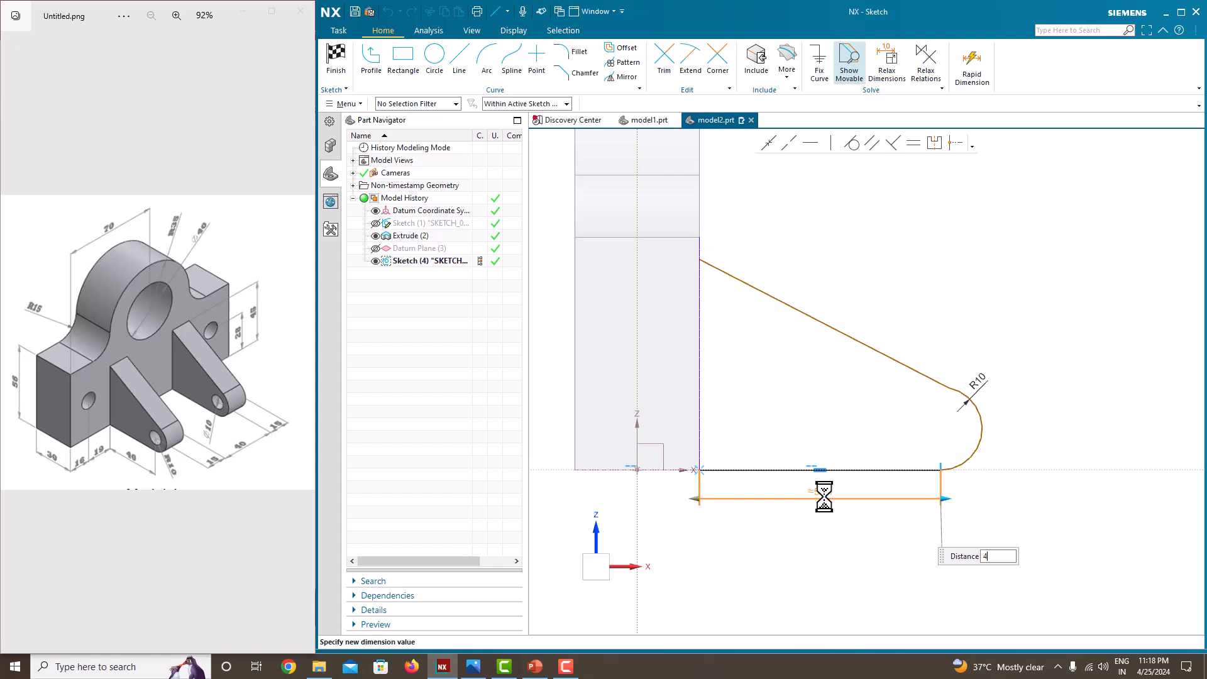
key(Return)
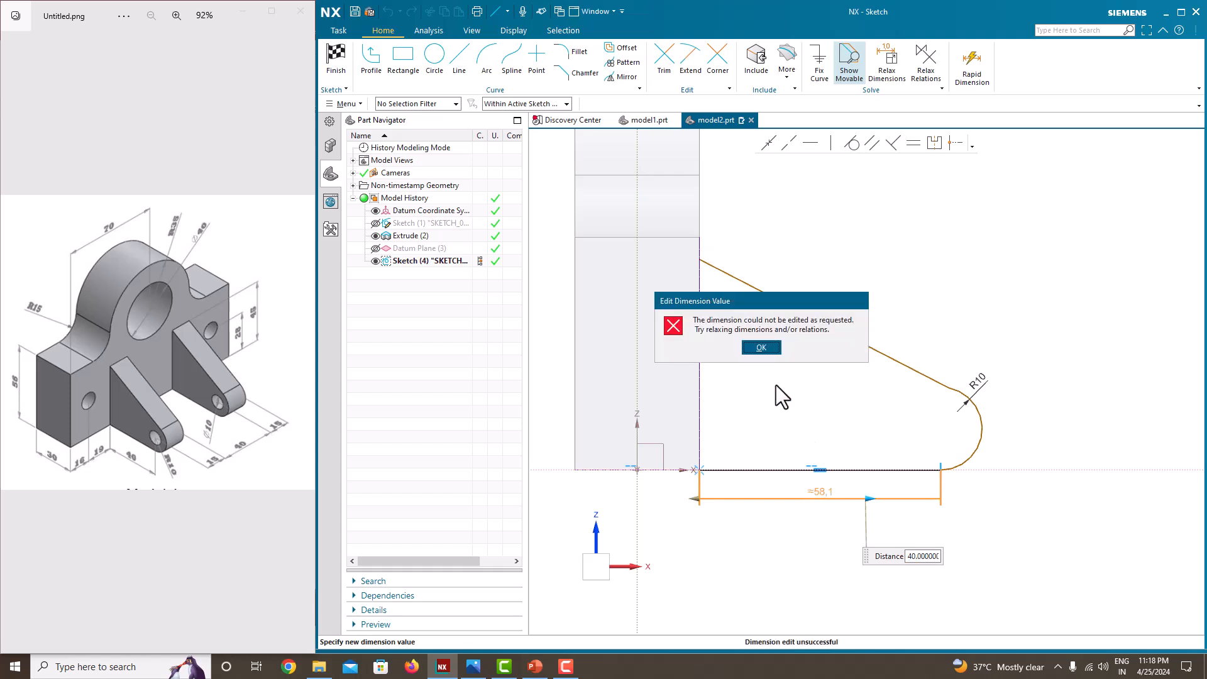
click(761, 348)
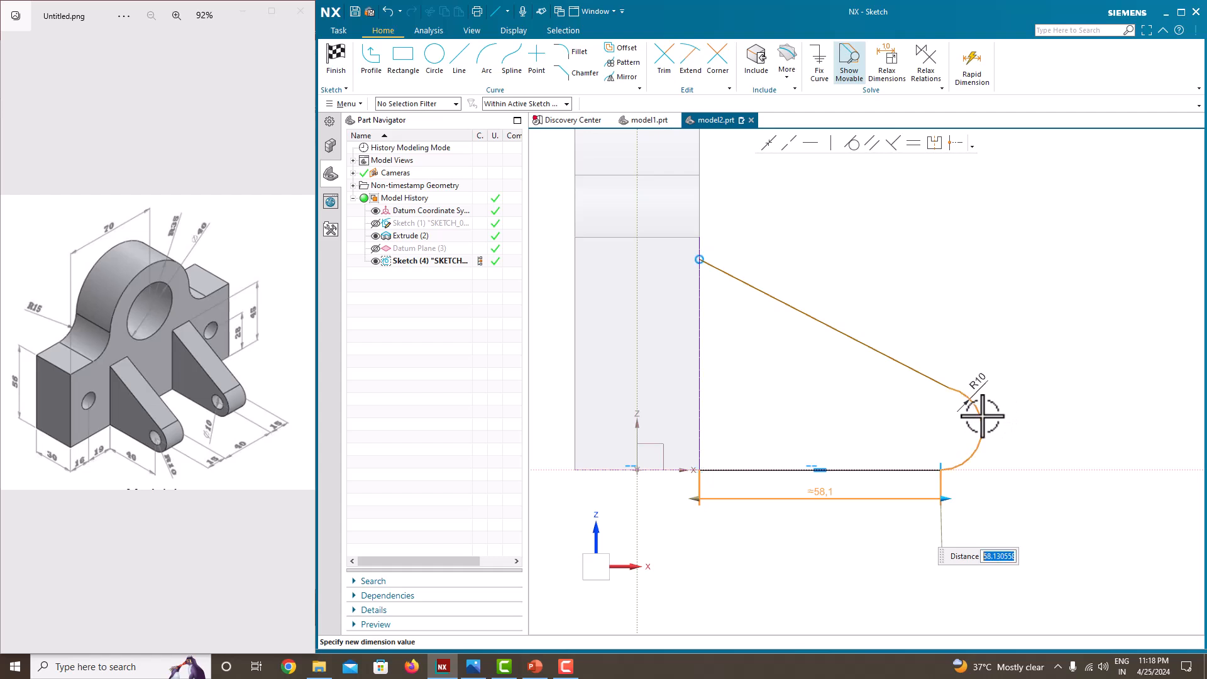
key(Escape)
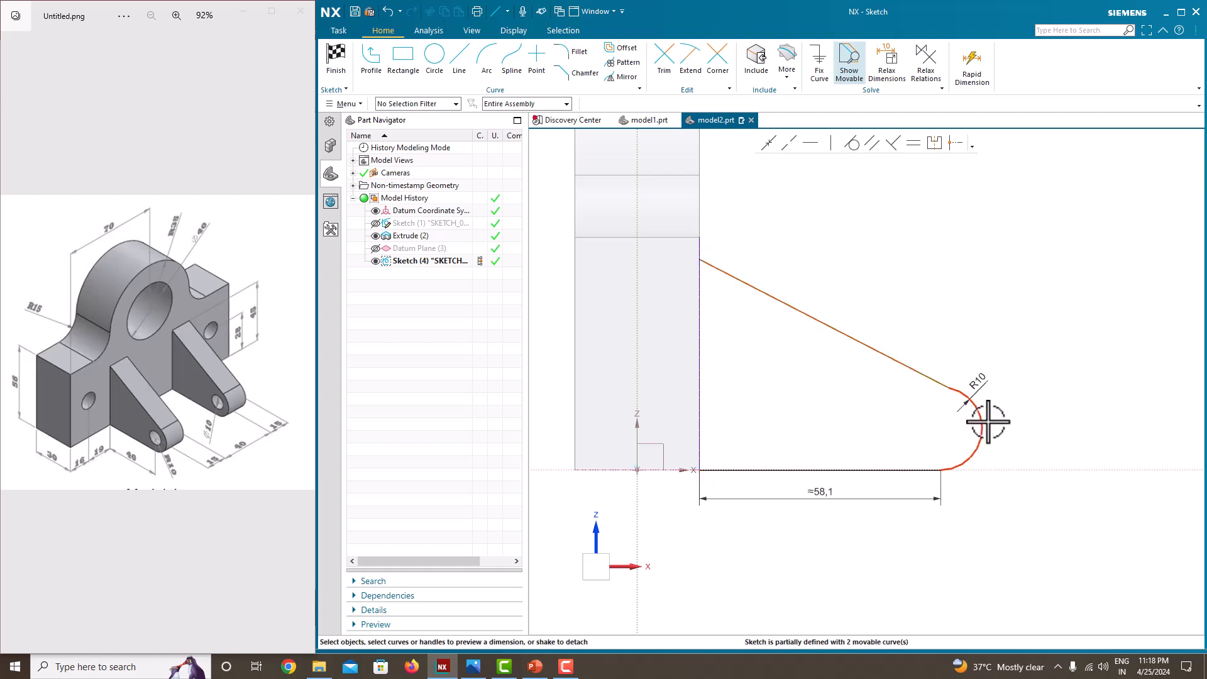
Delete the lug's end arc and the inclined line, keeping only the dimensioned bottom line
click(982, 421)
key(Delete)
click(914, 369)
key(Delete)
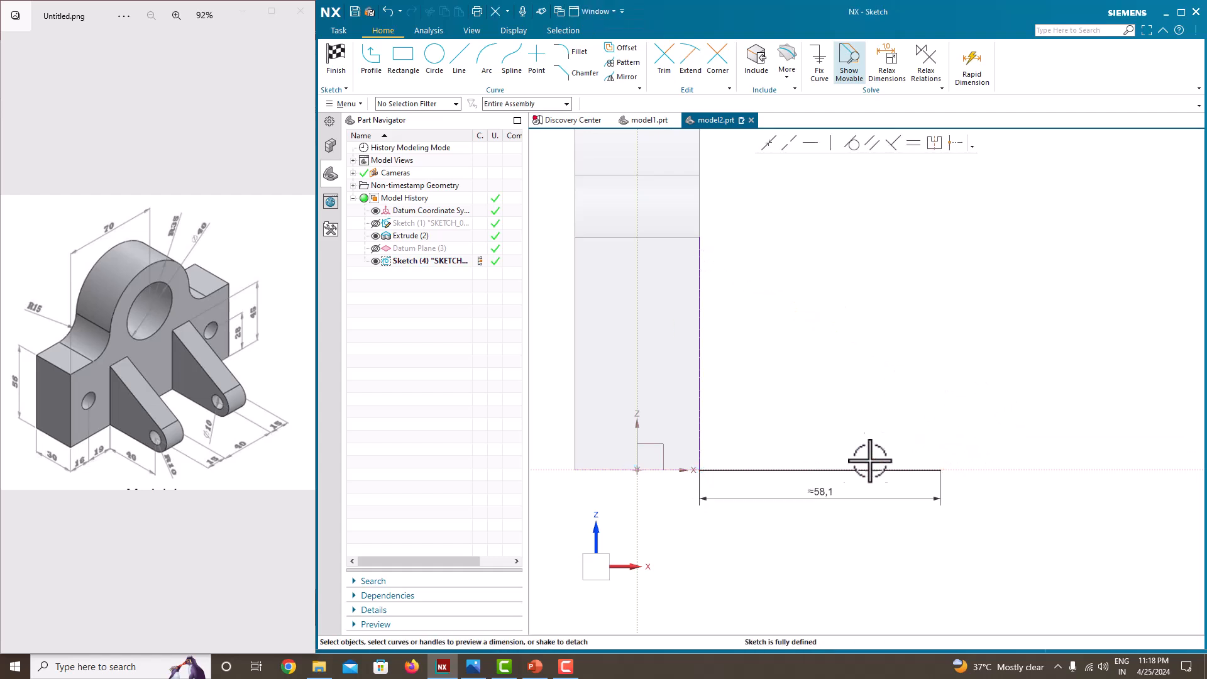
Set the bottom line's length dimension to 40 mm
double_click(823, 489)
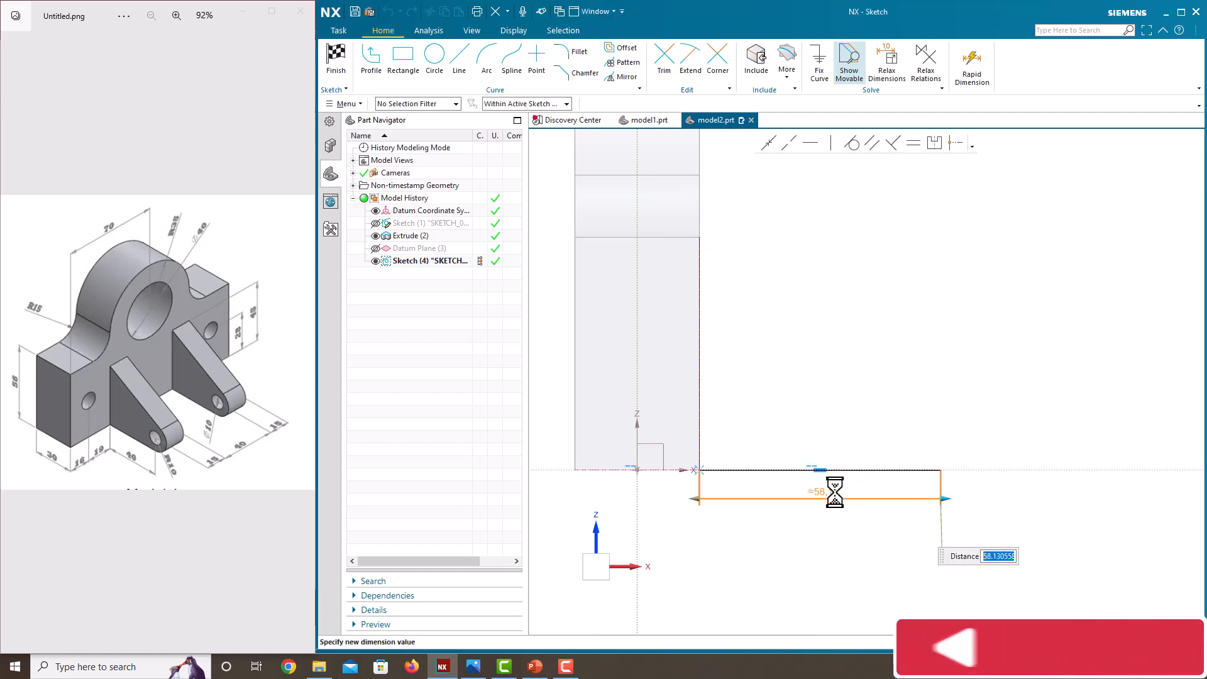
text(40)
key(Return)
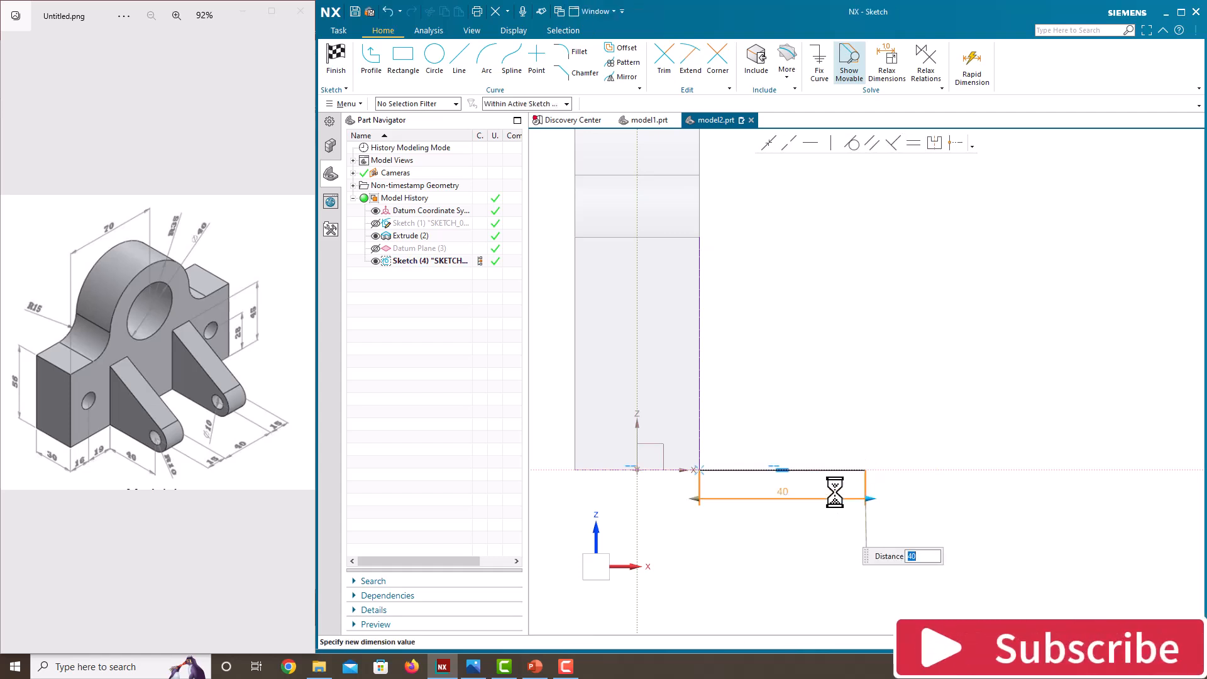
Draw a semicircular end arc of about 8.7 mm radius upward from the bottom line's free end, bulging away from the body
click(483, 79)
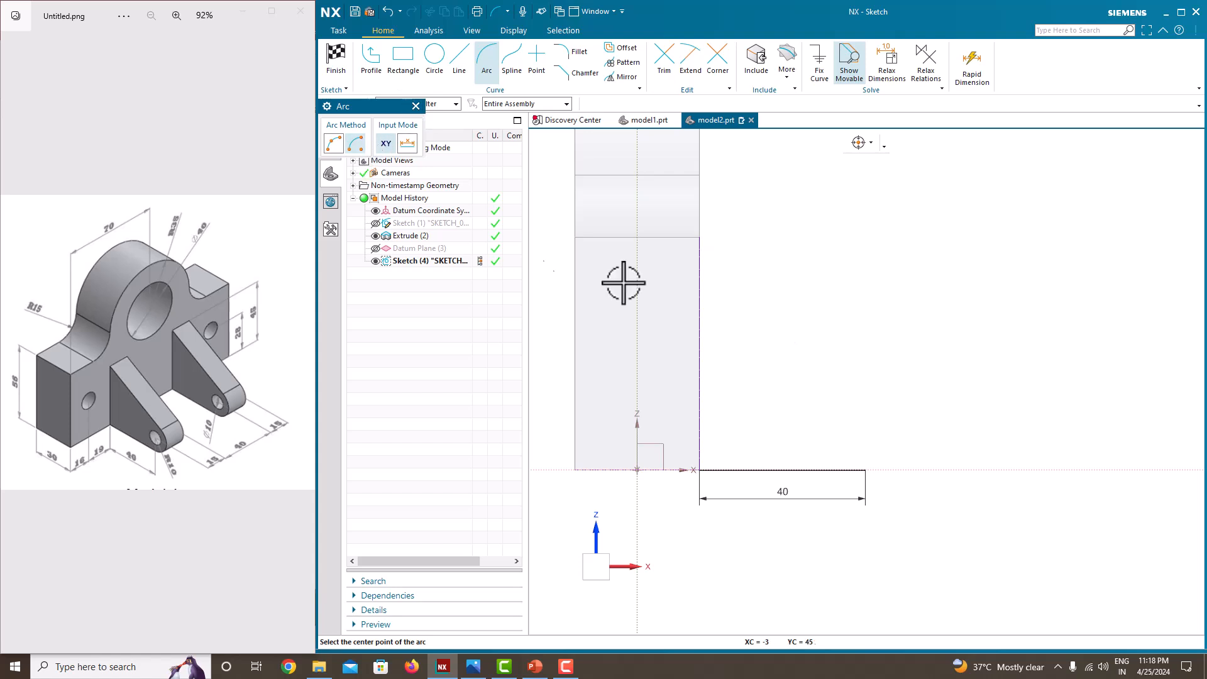
click(867, 434)
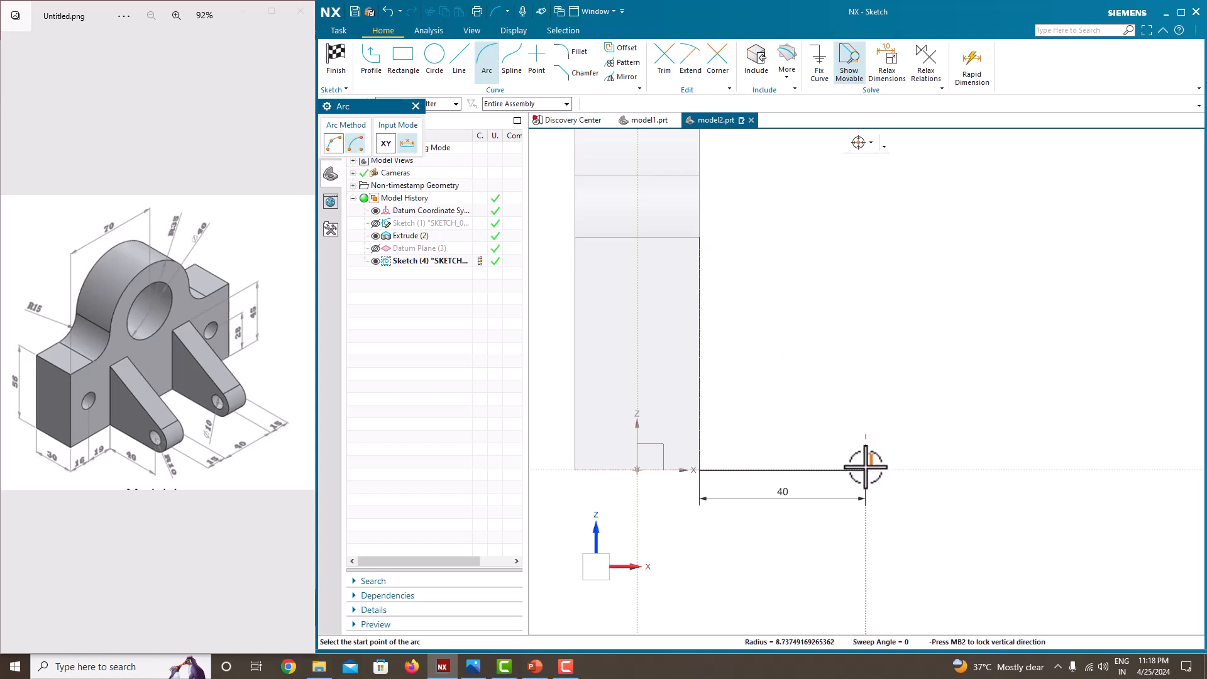
click(866, 470)
click(867, 404)
key(Escape)
Dimension the lug's end arc with a radius of 10 mm
click(899, 420)
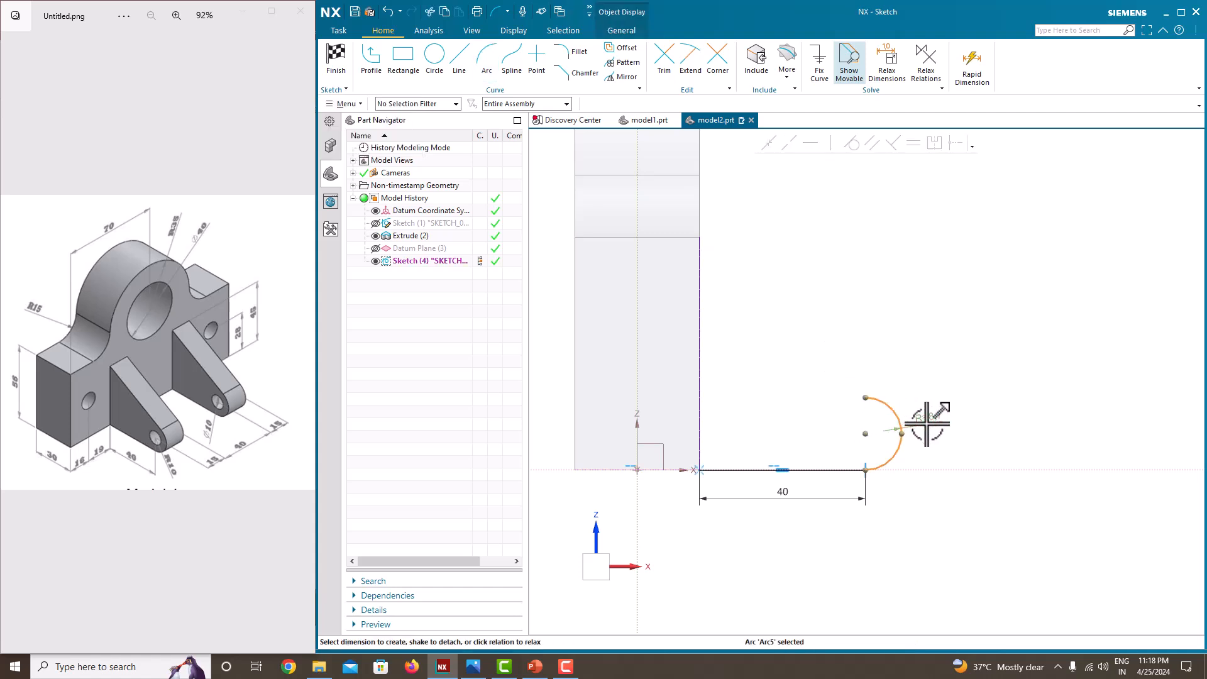
click(927, 424)
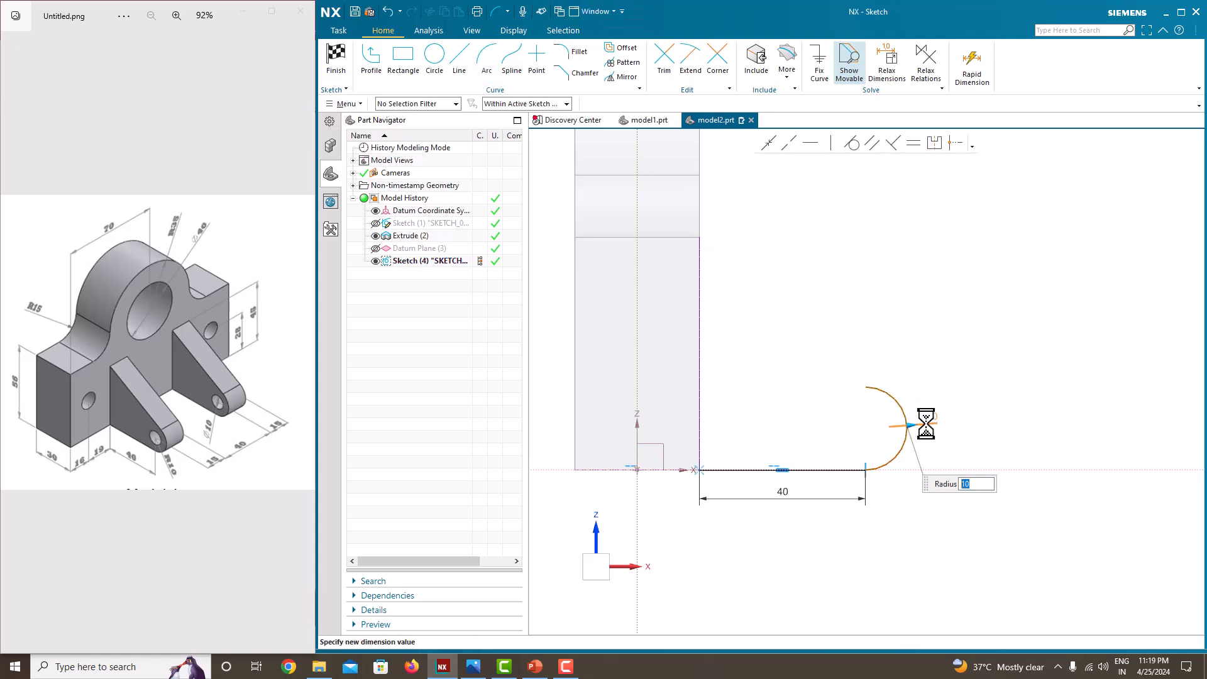
key(Return)
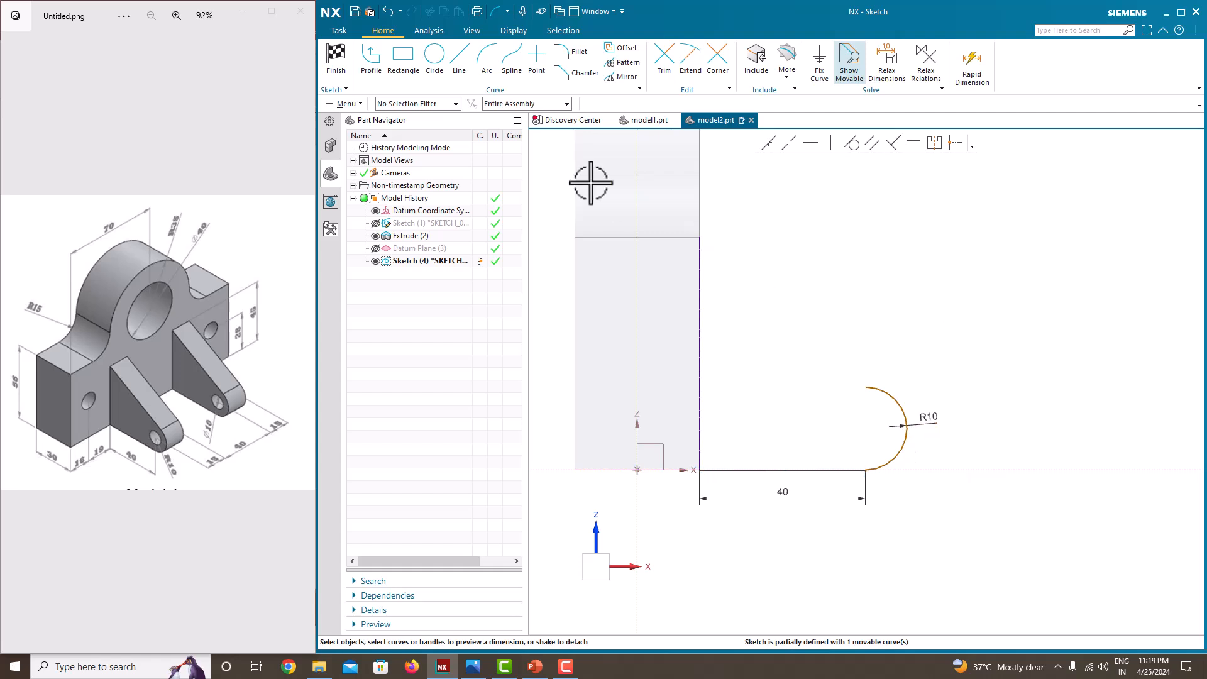
Draw an inclined line from the end arc's upper endpoint up to the body's front vertical edge
click(371, 60)
click(866, 388)
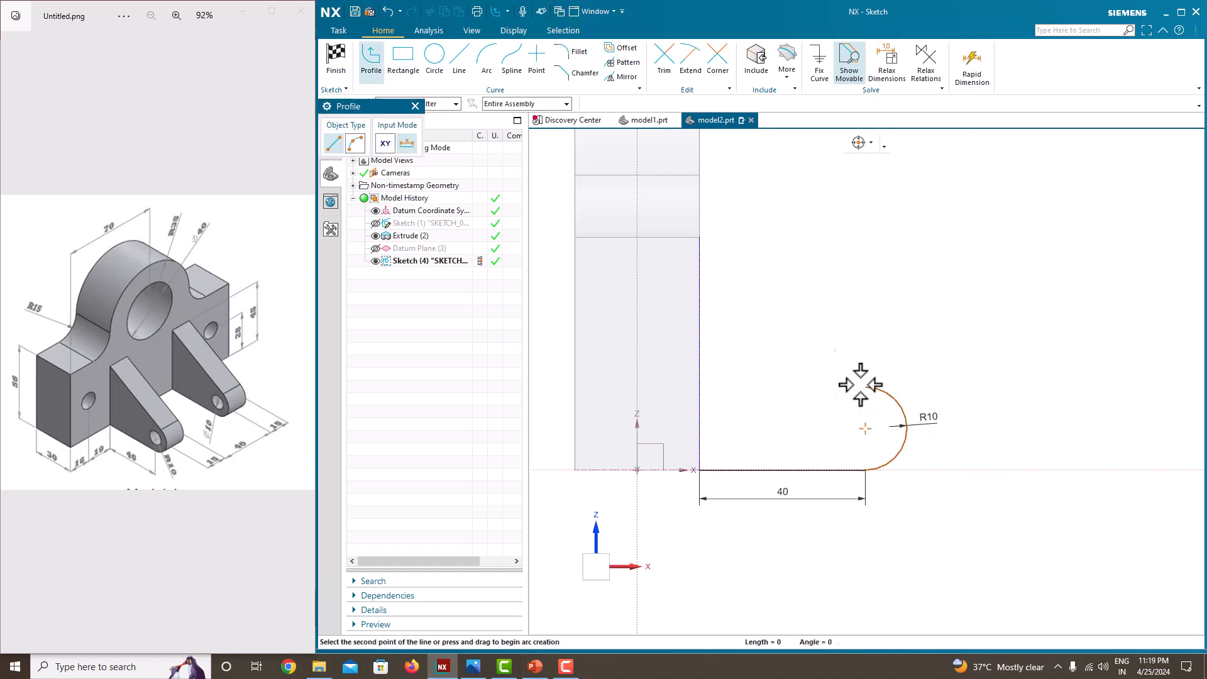
click(700, 296)
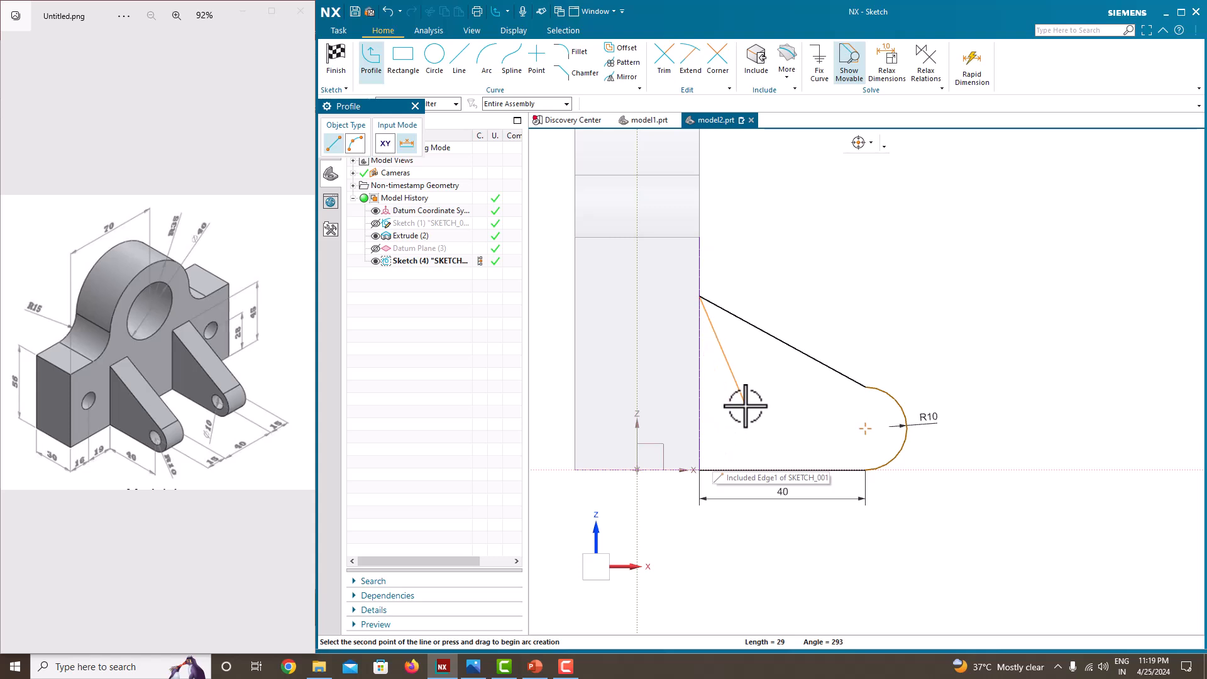
key(Escape)
key(Escape)
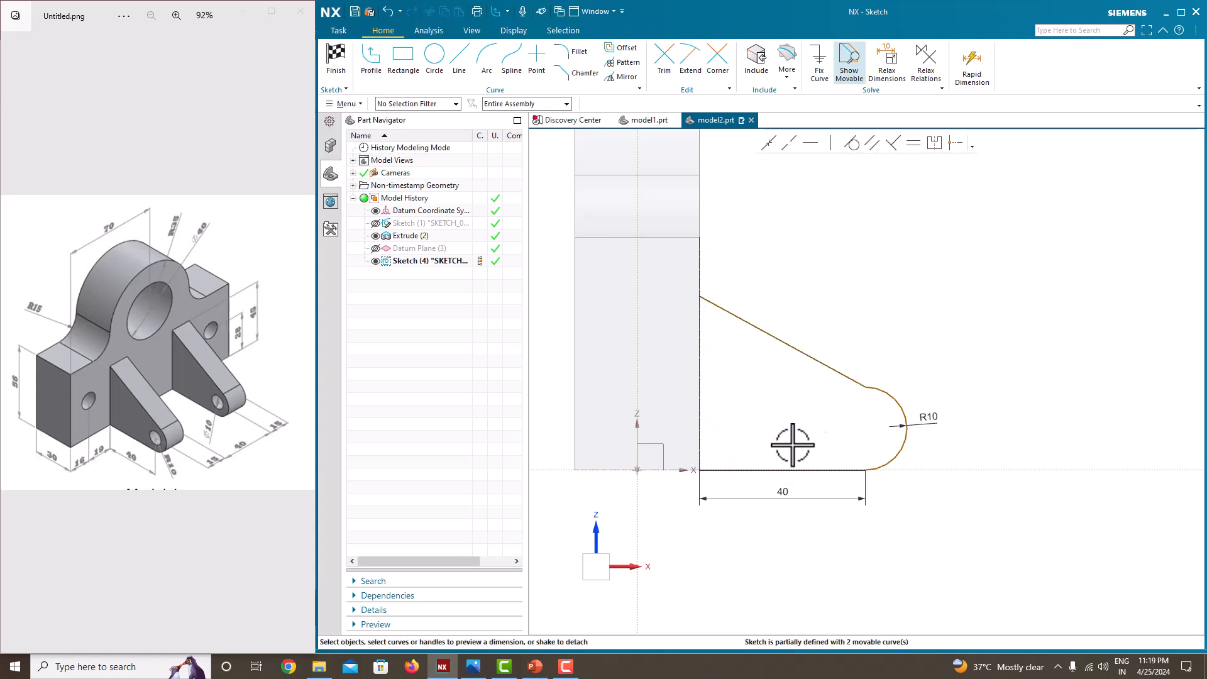
Make the inclined line tangent to the end arc, accepting the solution that moves the stationary curve
click(837, 371)
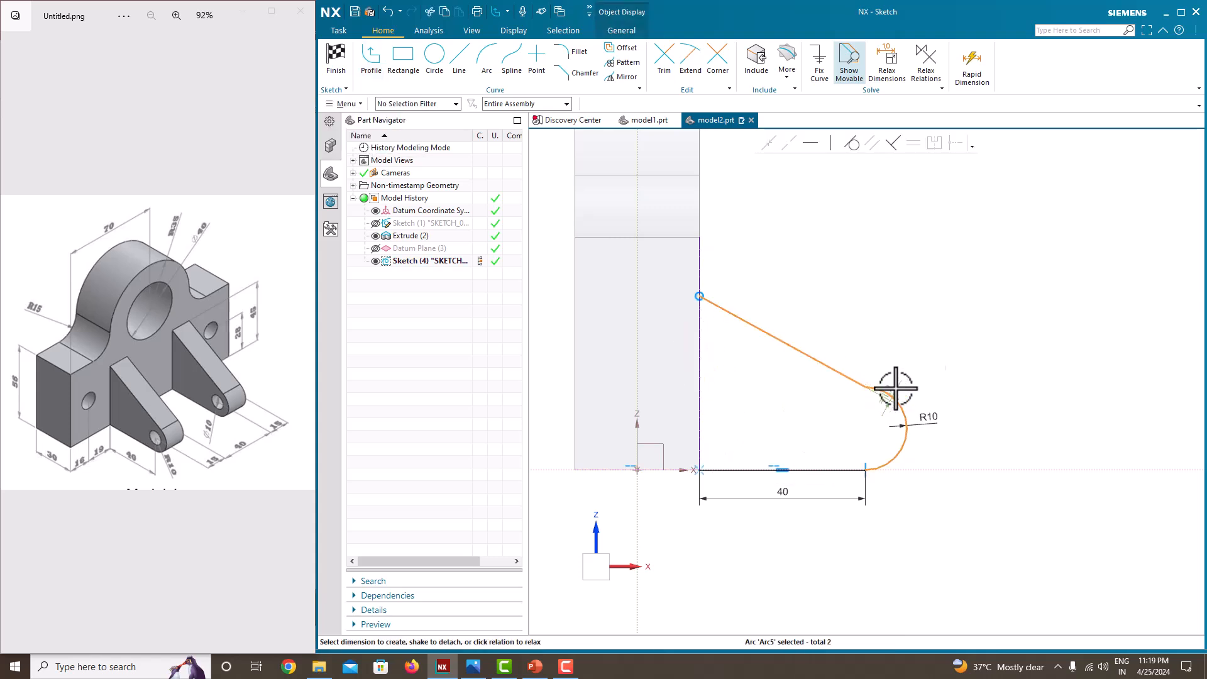
click(851, 144)
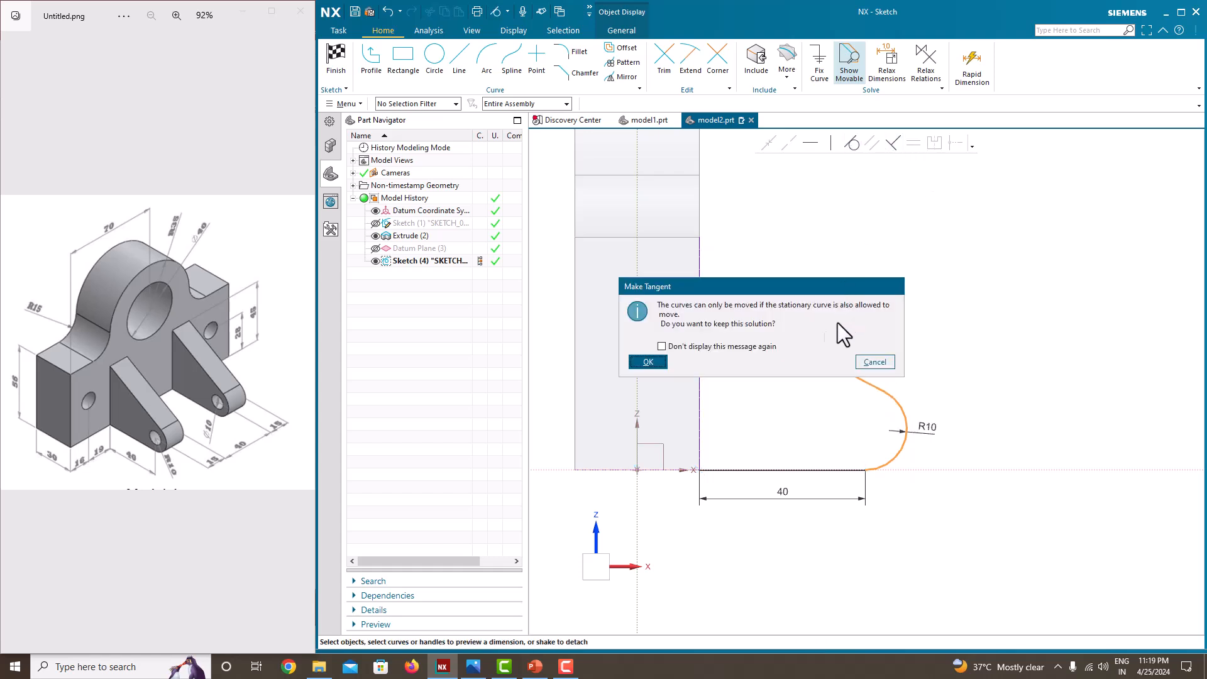
click(662, 359)
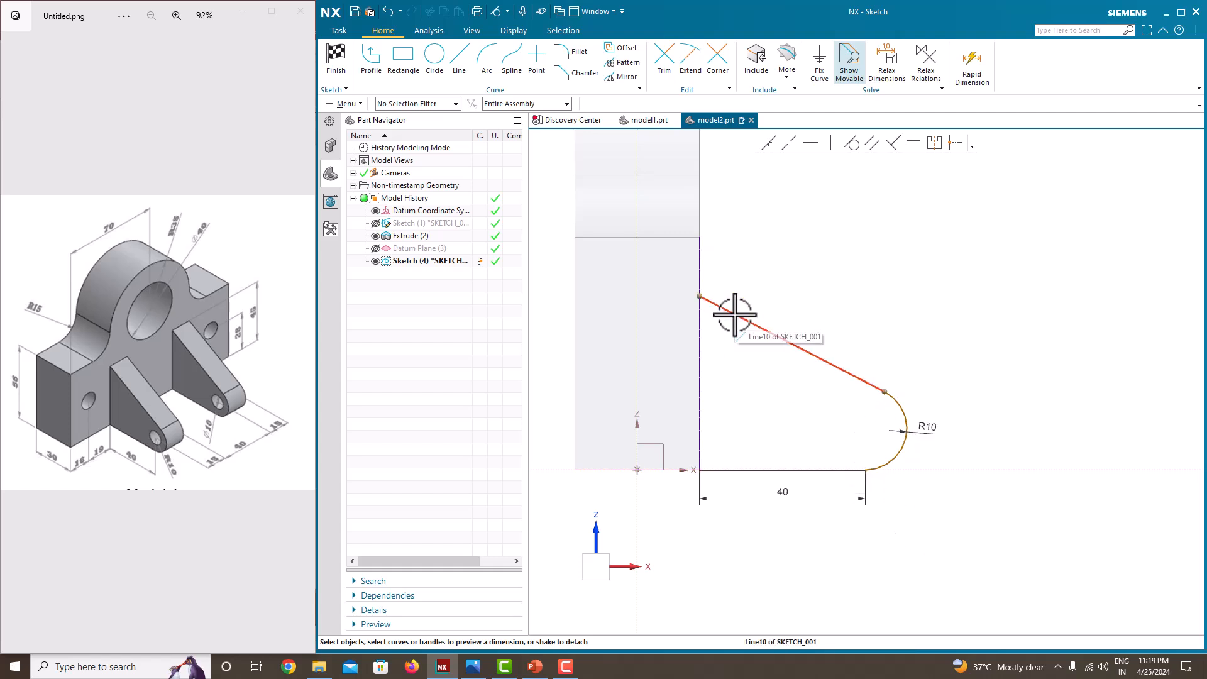
Add a vertical dimension of 45 mm from the bottom line to the inclined line's upper endpoint
click(701, 296)
click(722, 466)
click(704, 389)
text(45)
key(Return)
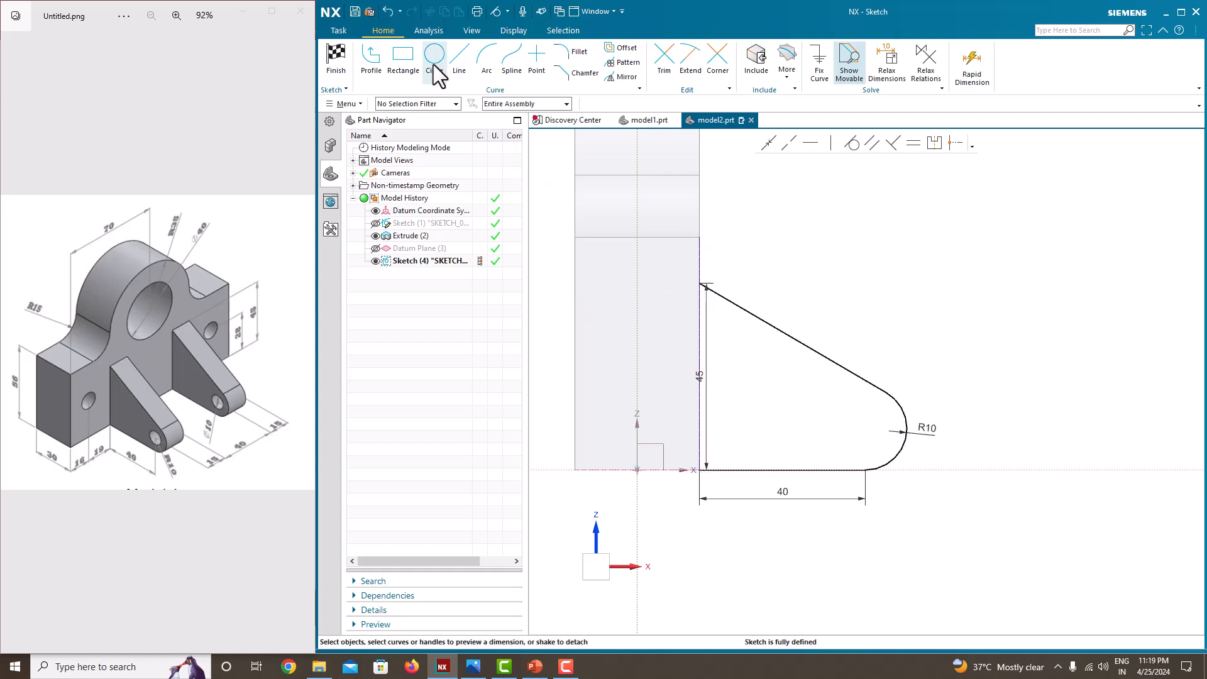
Close the lug profile with a vertical line from the inclined line's upper endpoint down to the bottom line's start
click(371, 60)
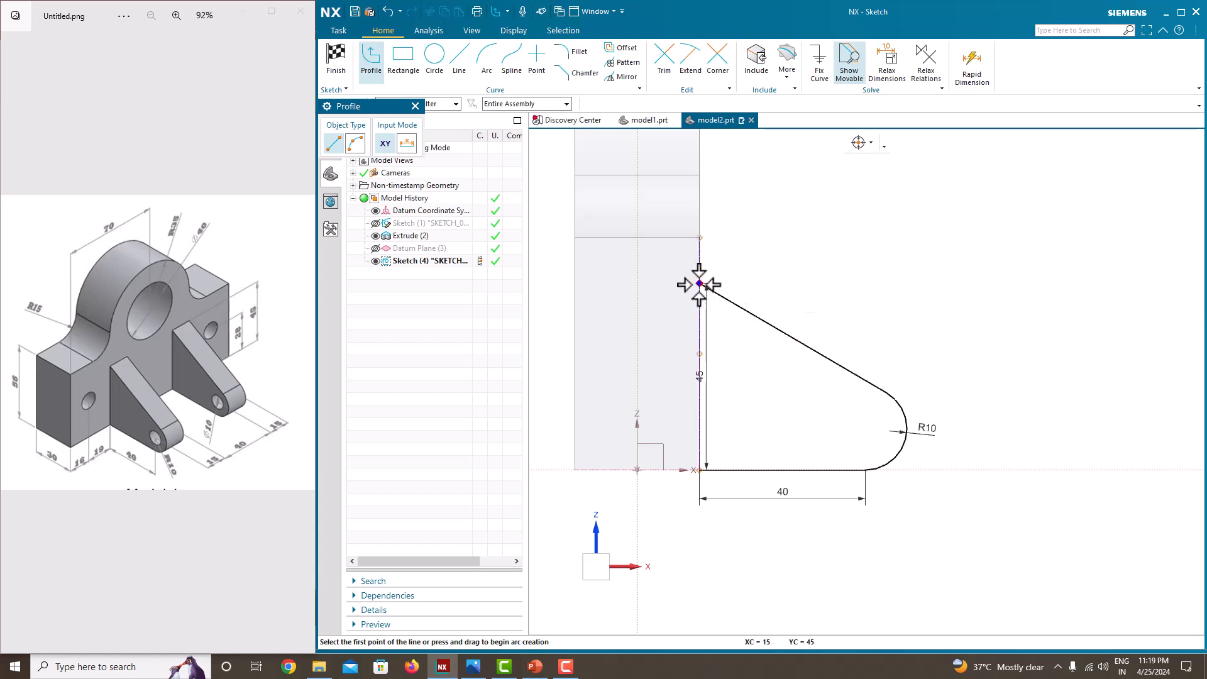
scroll(701, 286, up, 3)
scroll(746, 321, up, 2)
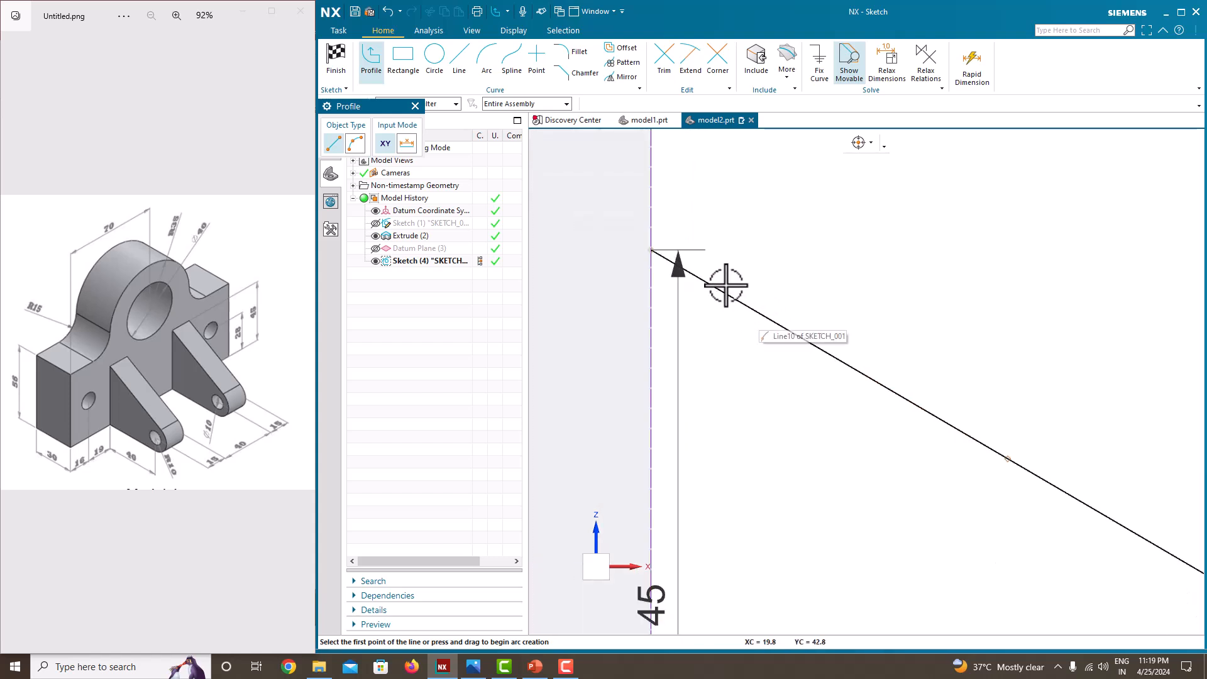
click(651, 250)
scroll(669, 502, down, 3)
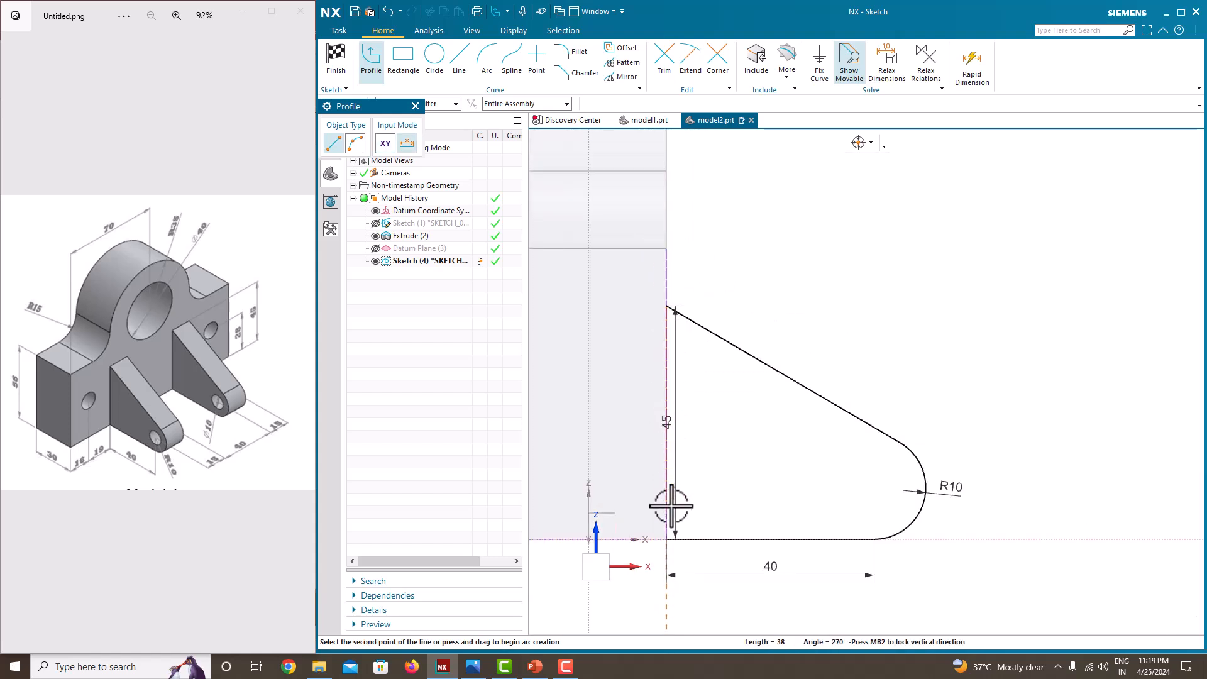
click(669, 538)
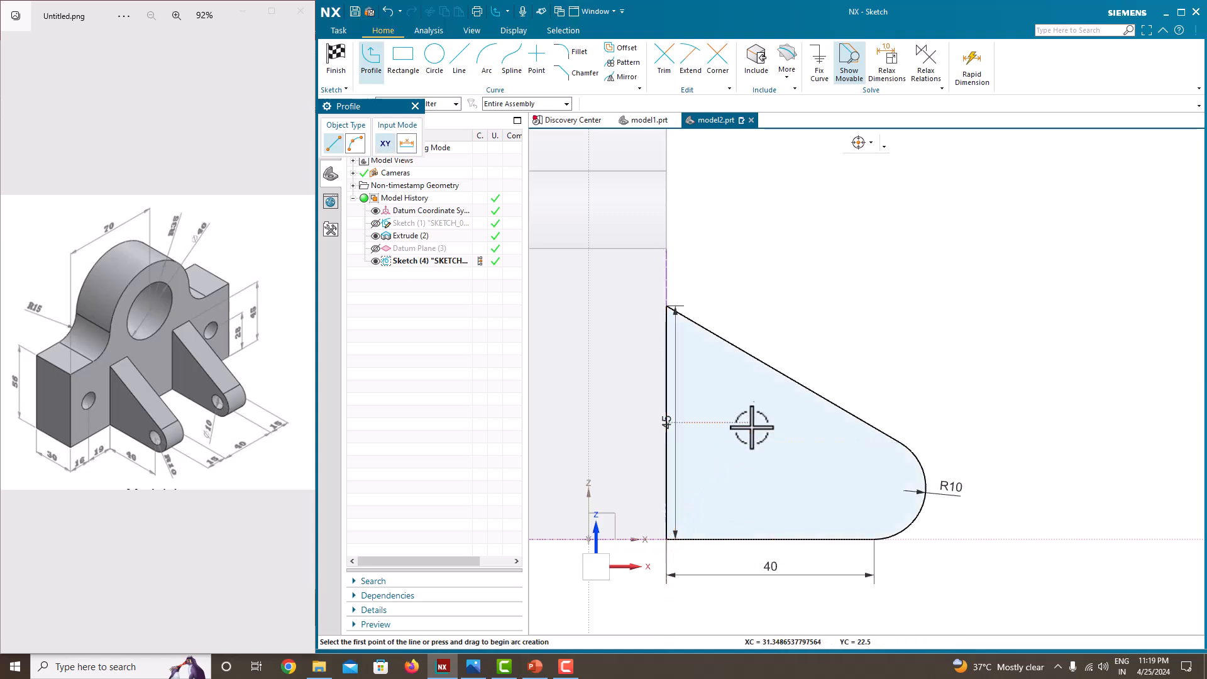
key(Escape)
right_click(799, 283)
key(Escape)
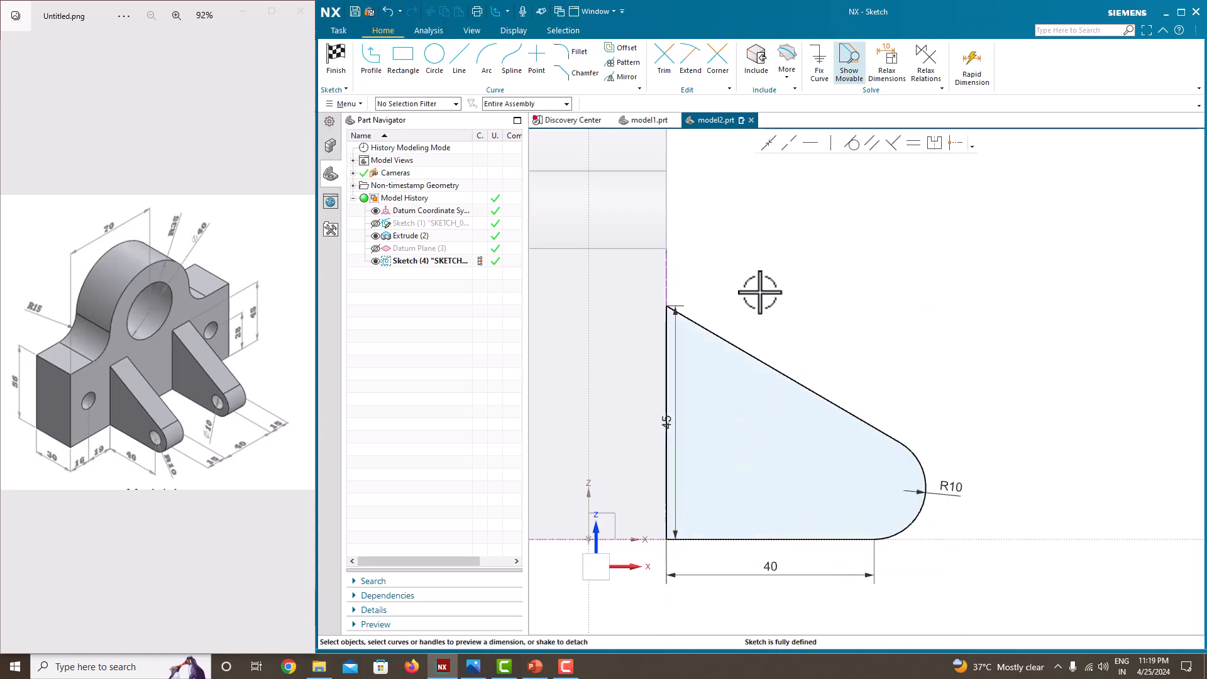
Finish the lug sketch and return to modeling
scroll(803, 288, down, 2)
right_click(823, 284)
click(837, 292)
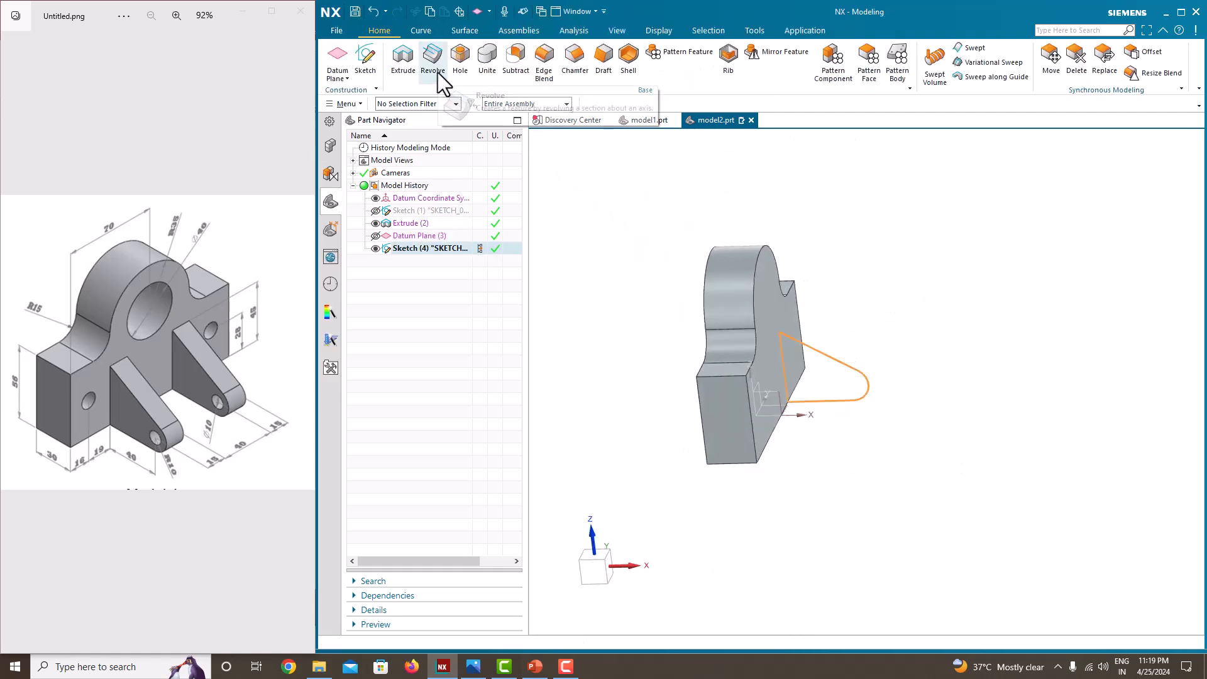
Extrude the lug profile 15 mm outward from the body's centre, with the inferred Boolean uniting it to the body
click(398, 78)
middle_drag(809, 345, 838, 355)
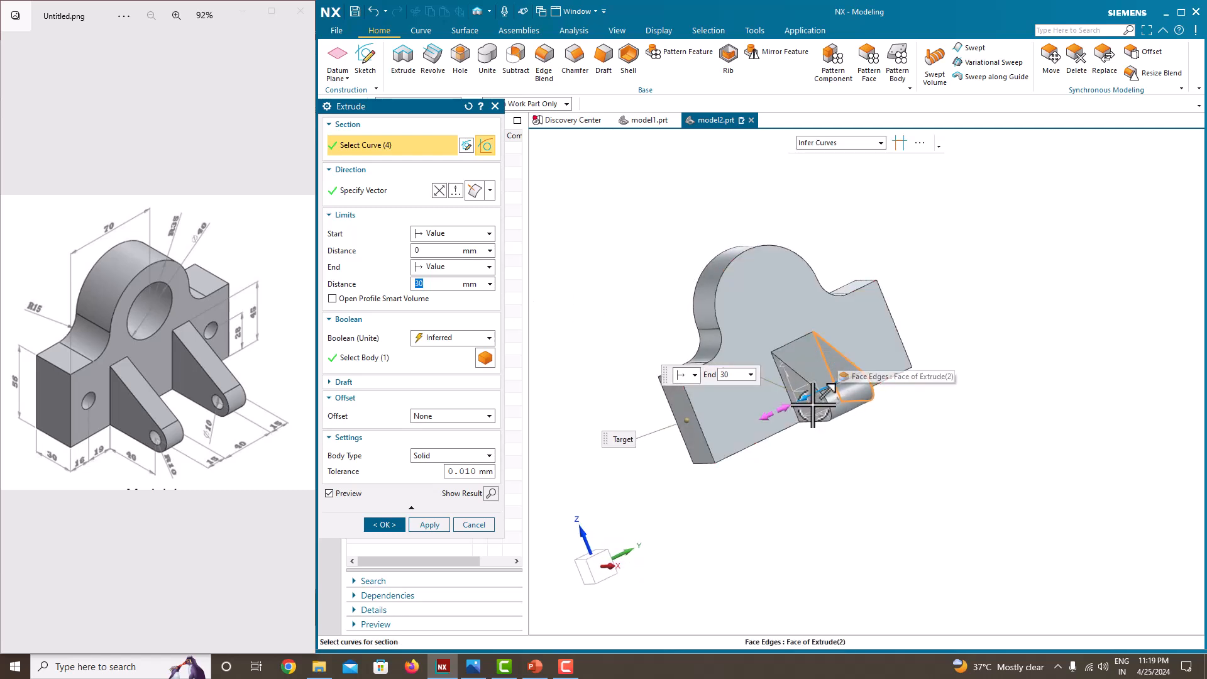
drag(803, 386, 865, 370)
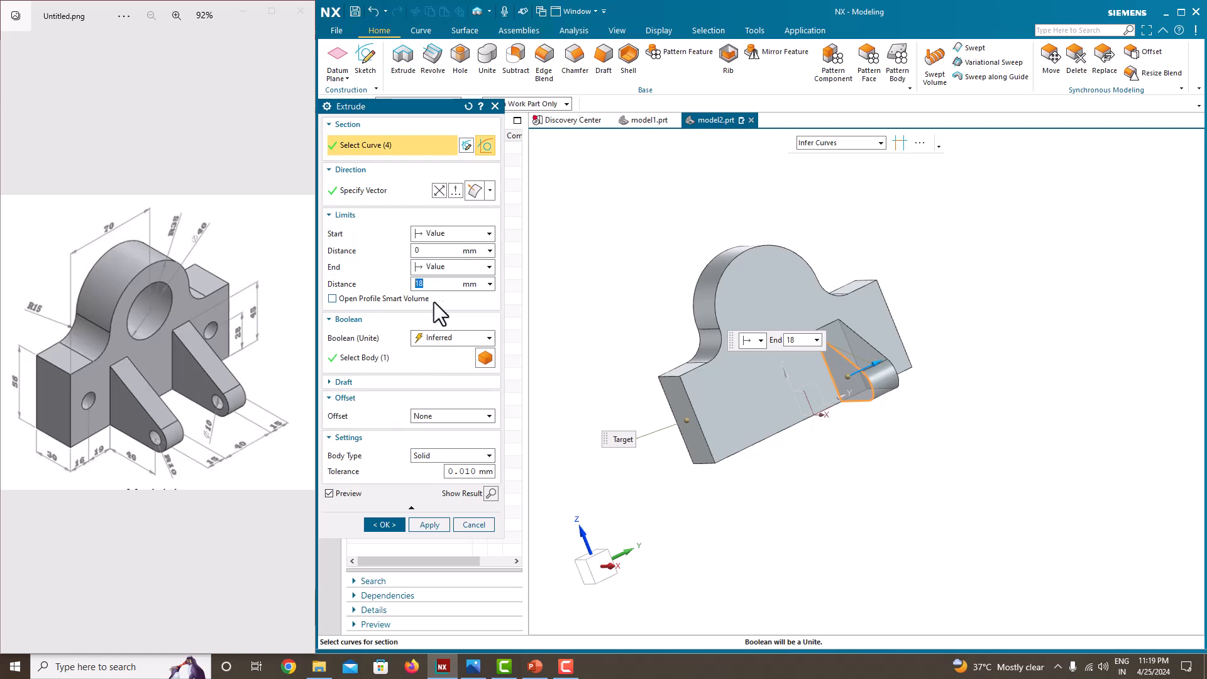
text(15)
key(Return)
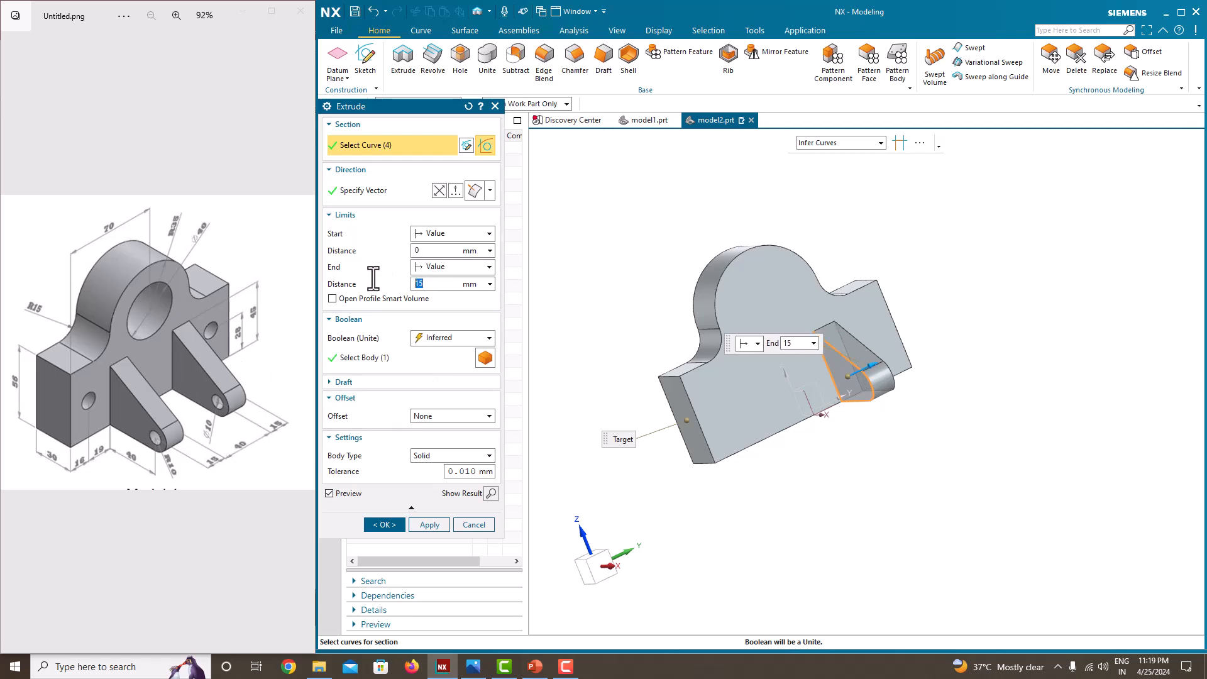
click(401, 530)
Mirror the extruded lug about the XZ plane of the datum coordinate system
middle_drag(774, 506, 780, 472)
scroll(878, 386, up, 2)
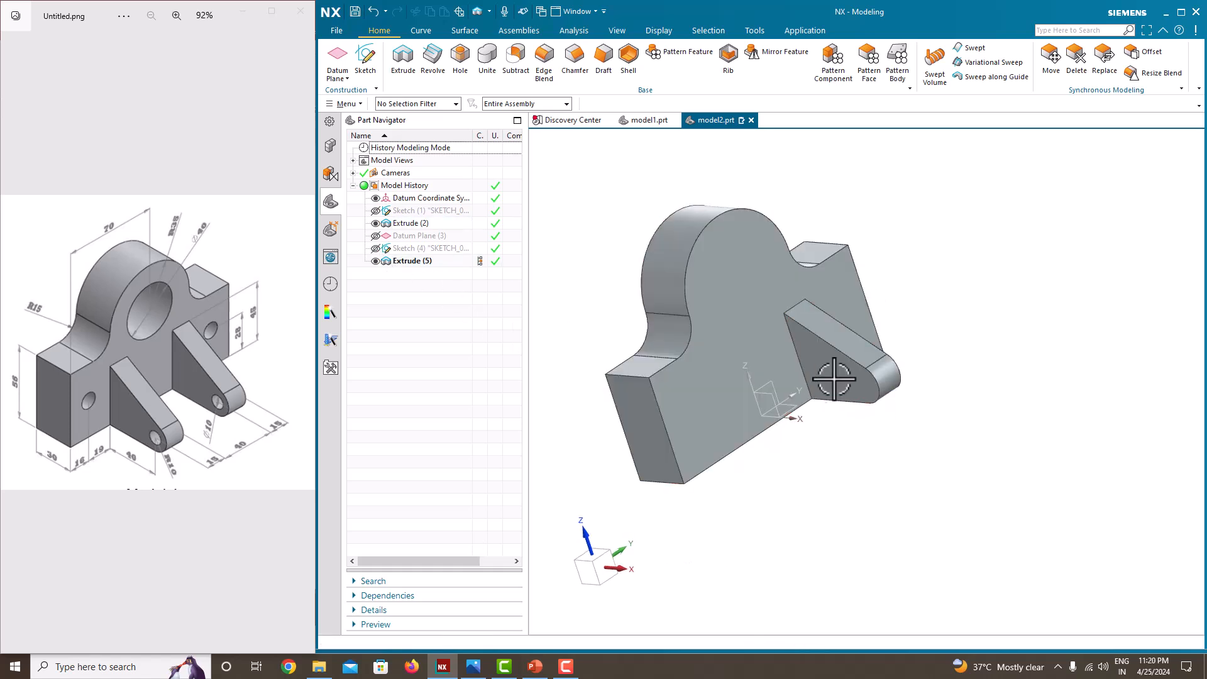
click(428, 262)
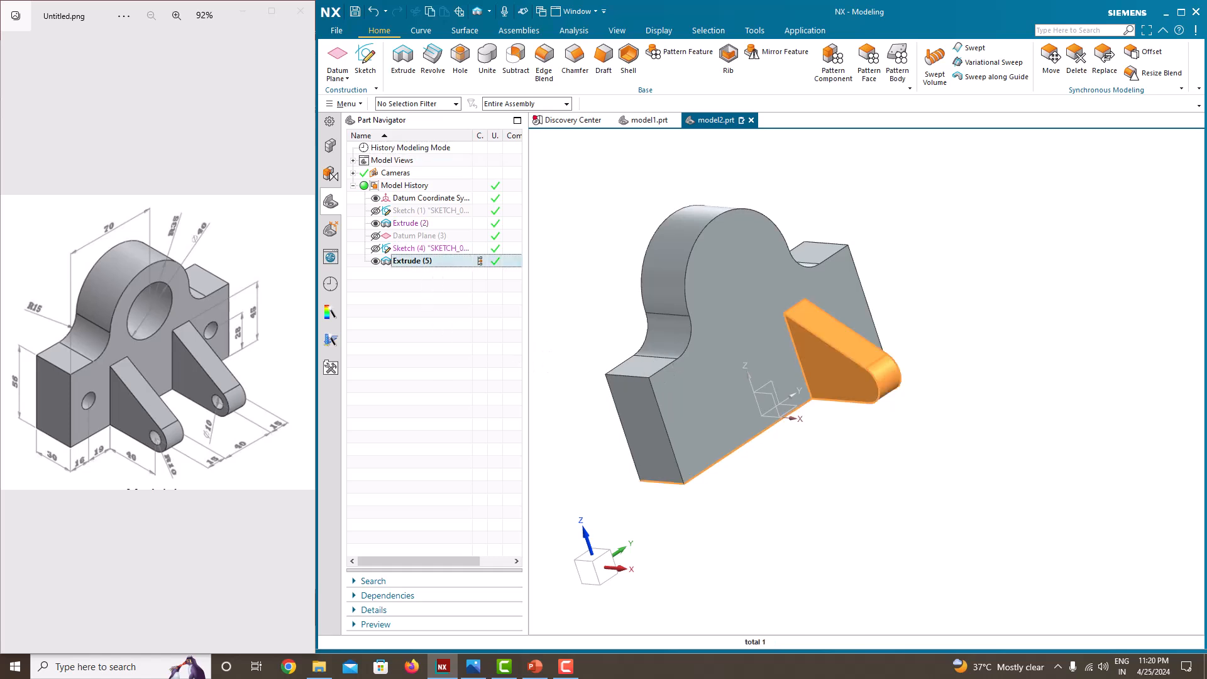
click(783, 50)
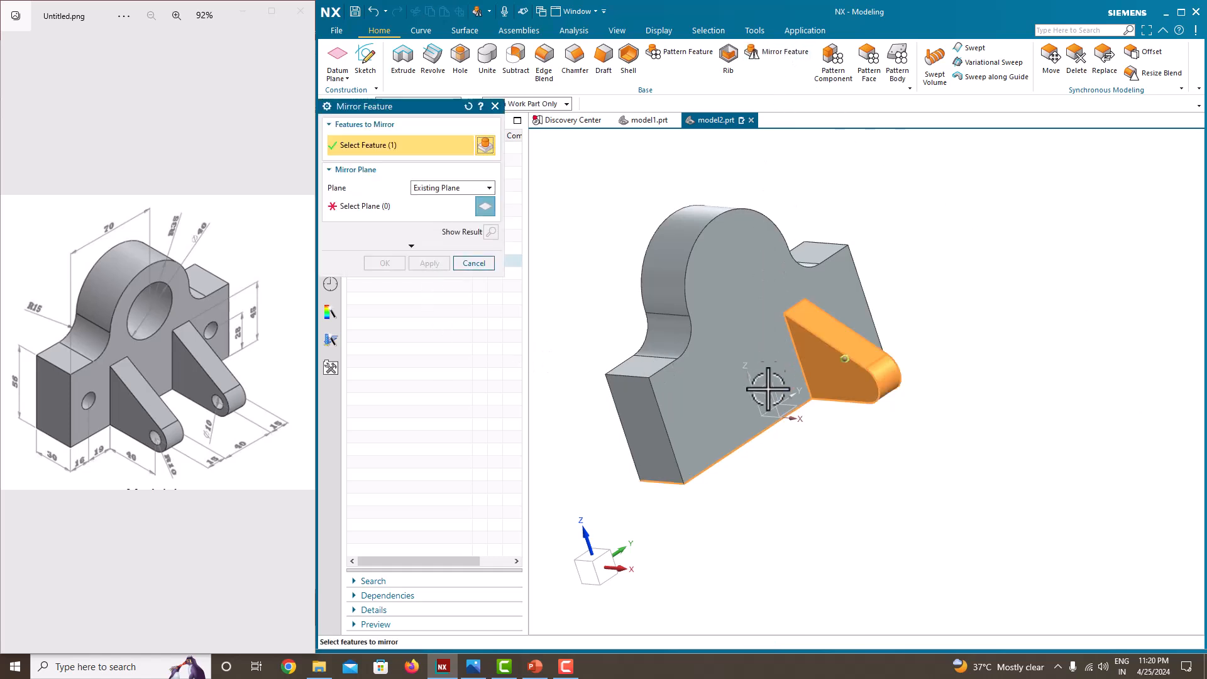
scroll(783, 425, up, 3)
click(352, 211)
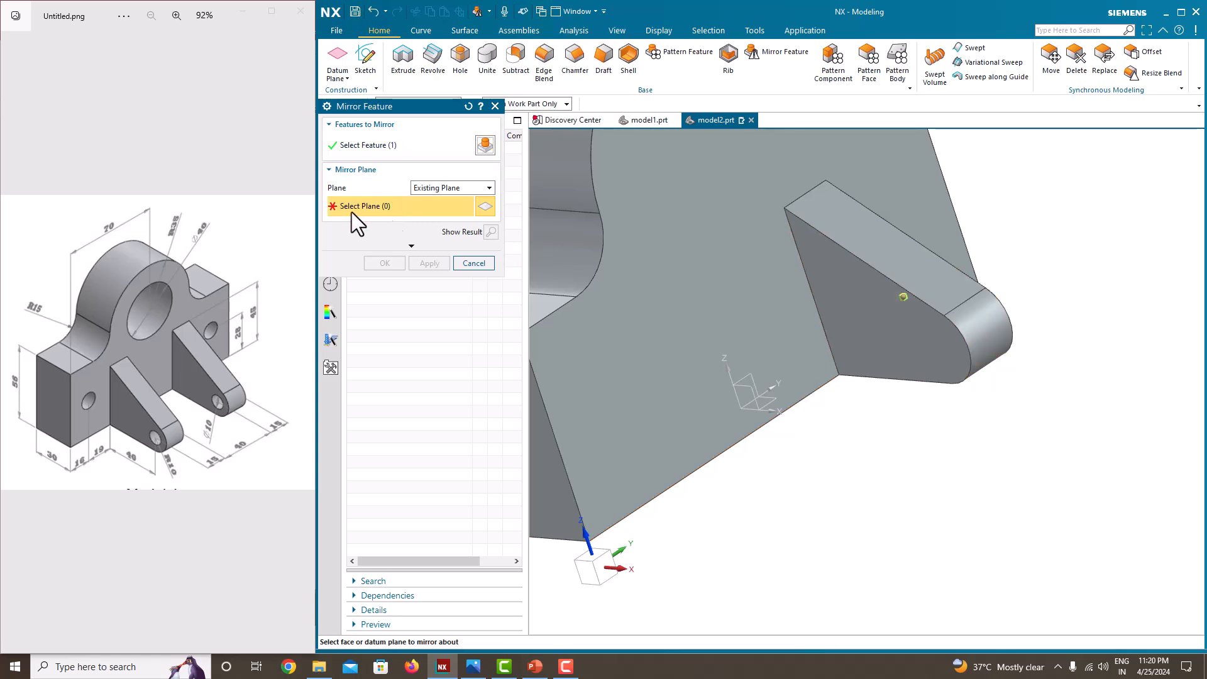
click(758, 400)
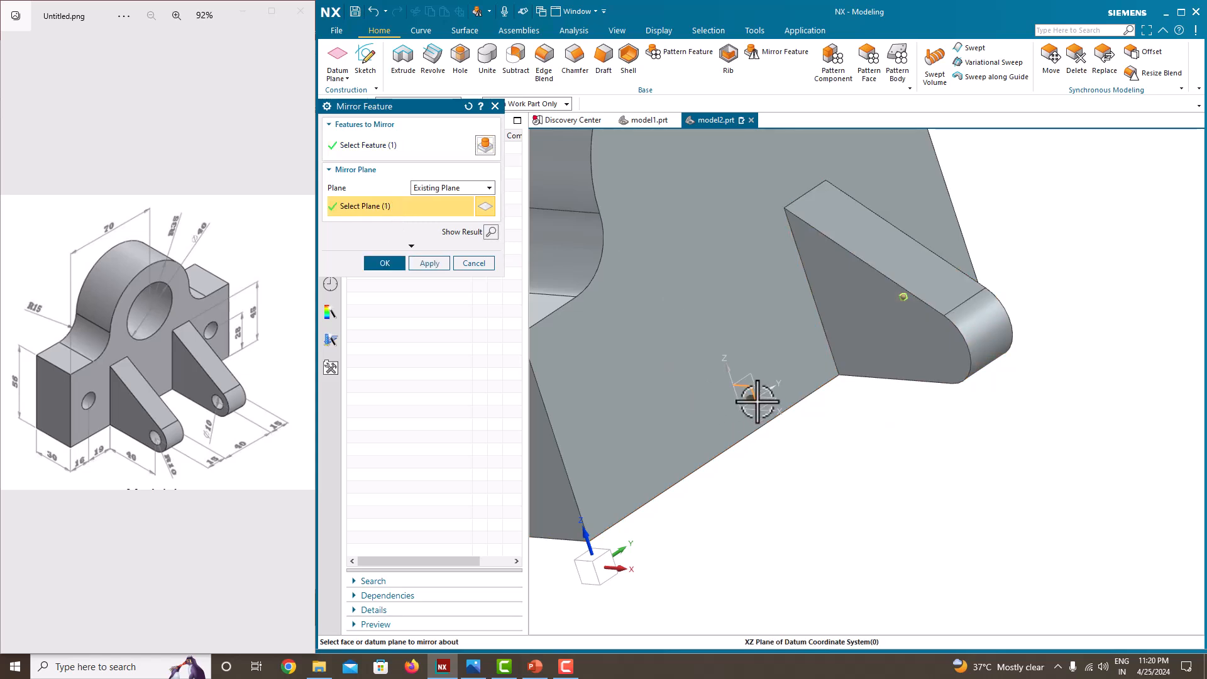
middle_drag(782, 459, 783, 478)
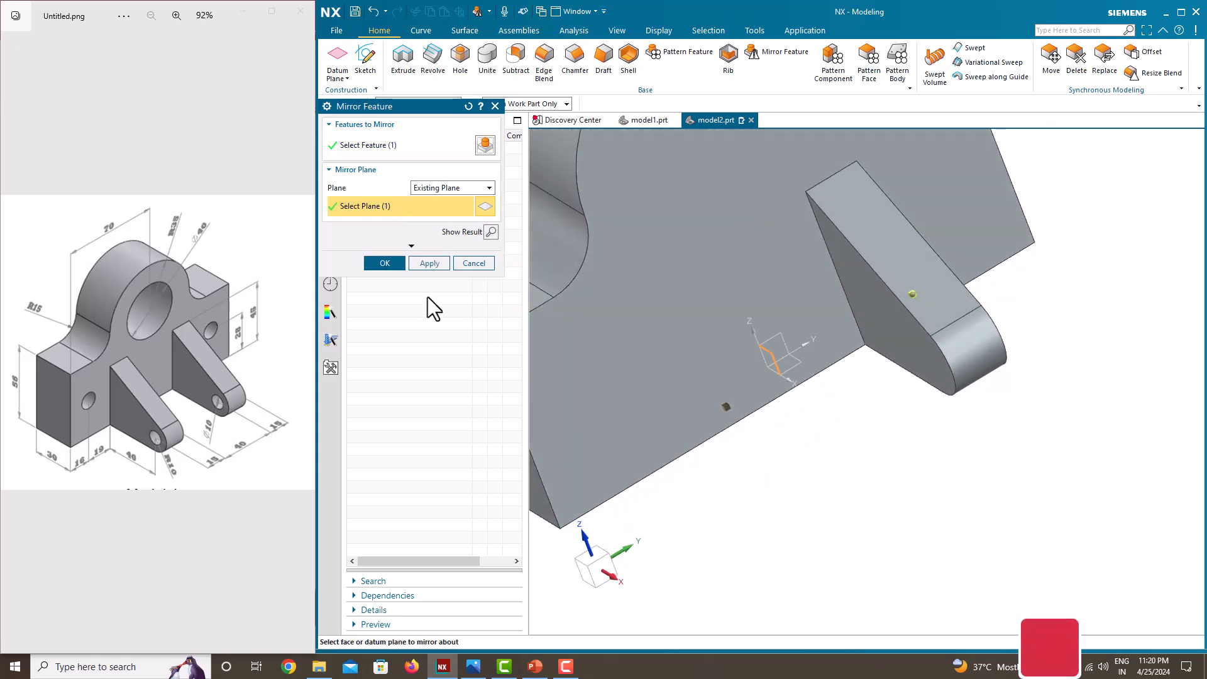
click(393, 269)
Cut a simple 10 mm diameter hole at the centre of the lug's rounded end, with the depth limit Through Body
scroll(690, 359, down, 4)
middle_drag(728, 350, 763, 399)
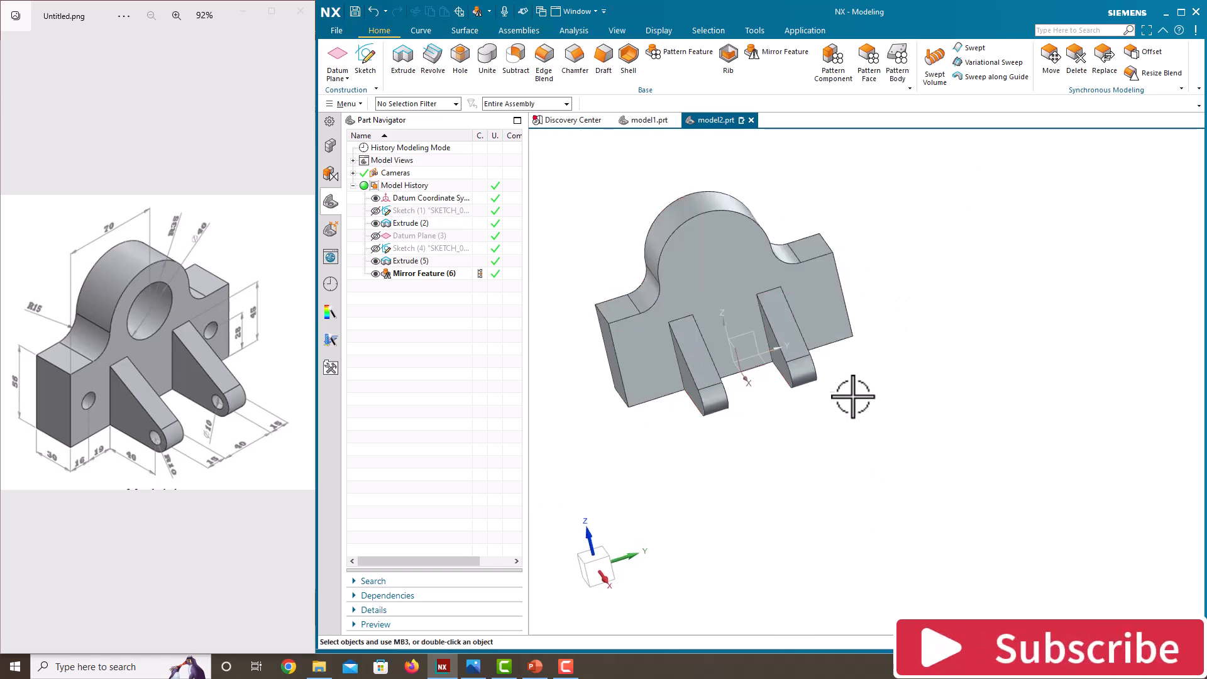
middle_drag(851, 392, 887, 385)
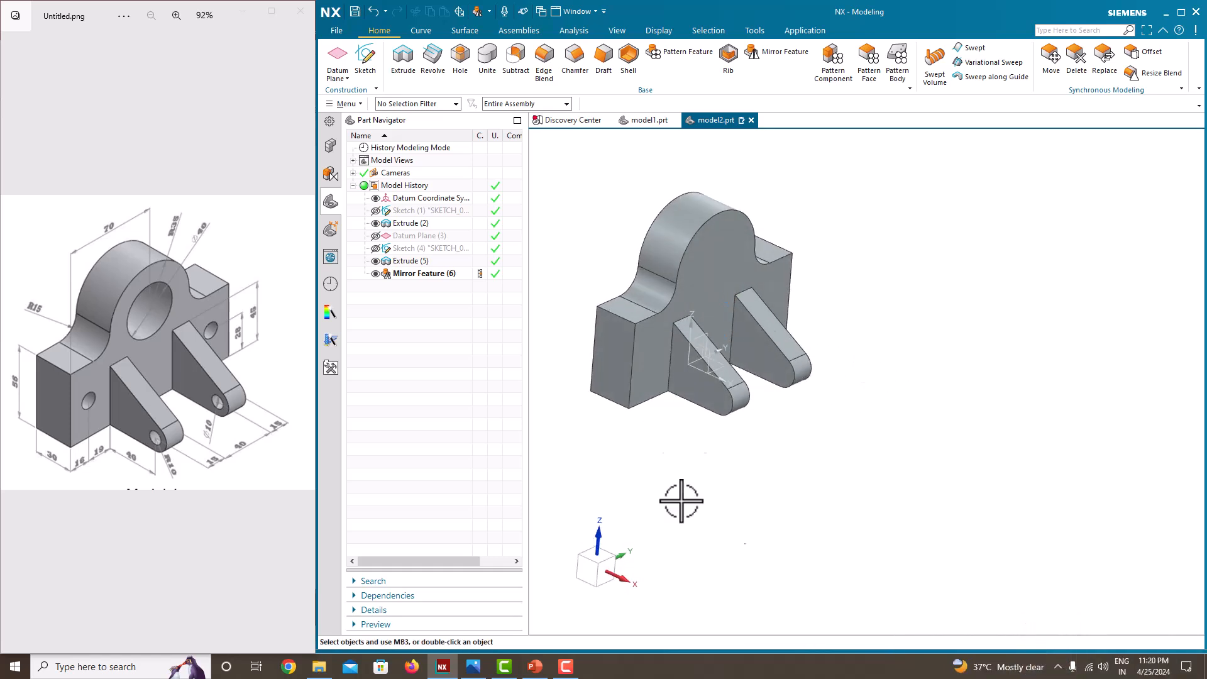
click(463, 74)
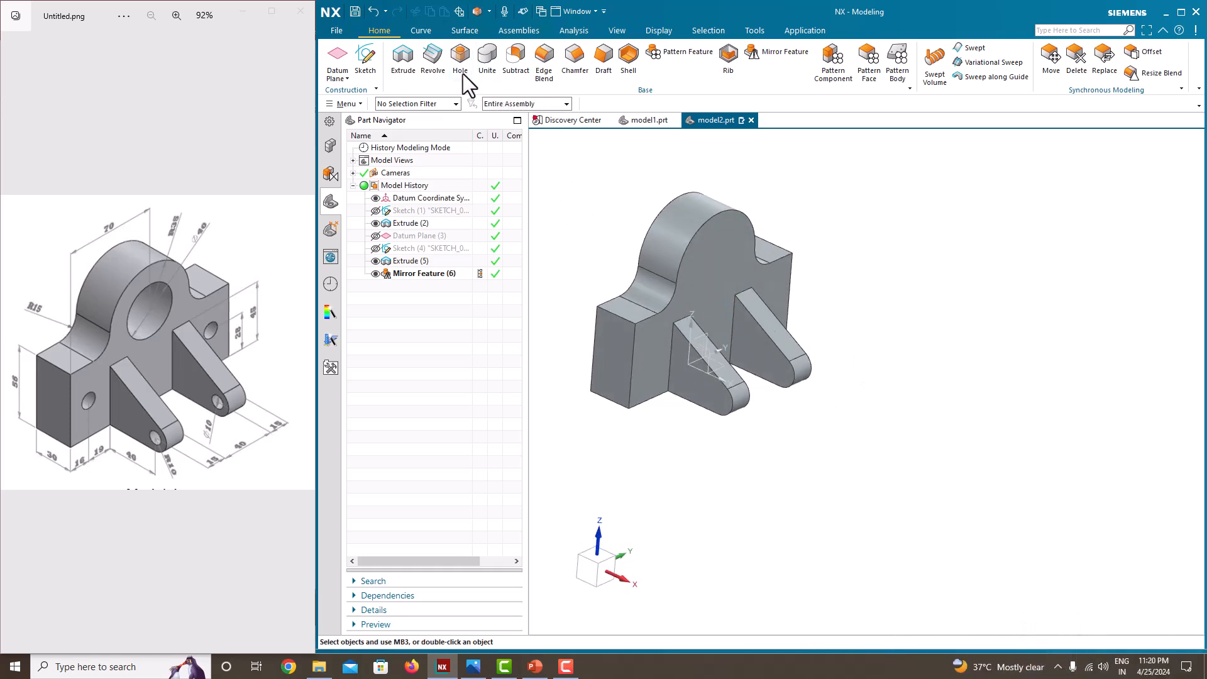
scroll(729, 396, up, 5)
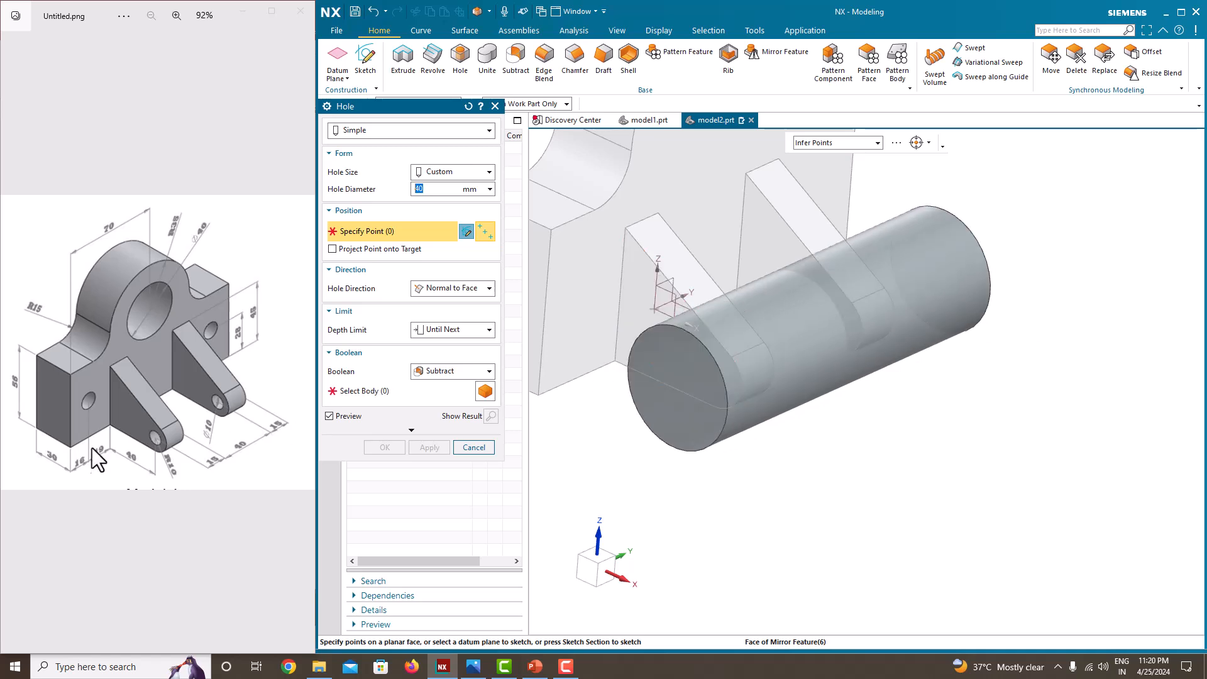
scroll(156, 443, up, 5)
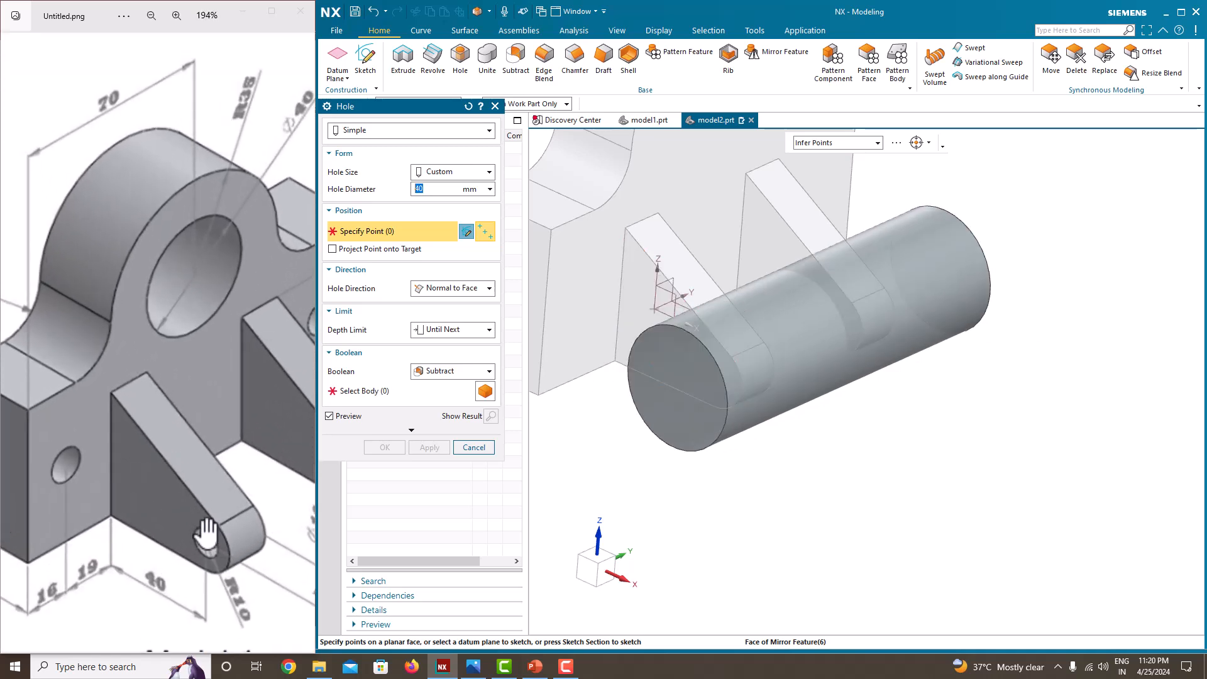
scroll(206, 534, down, 4)
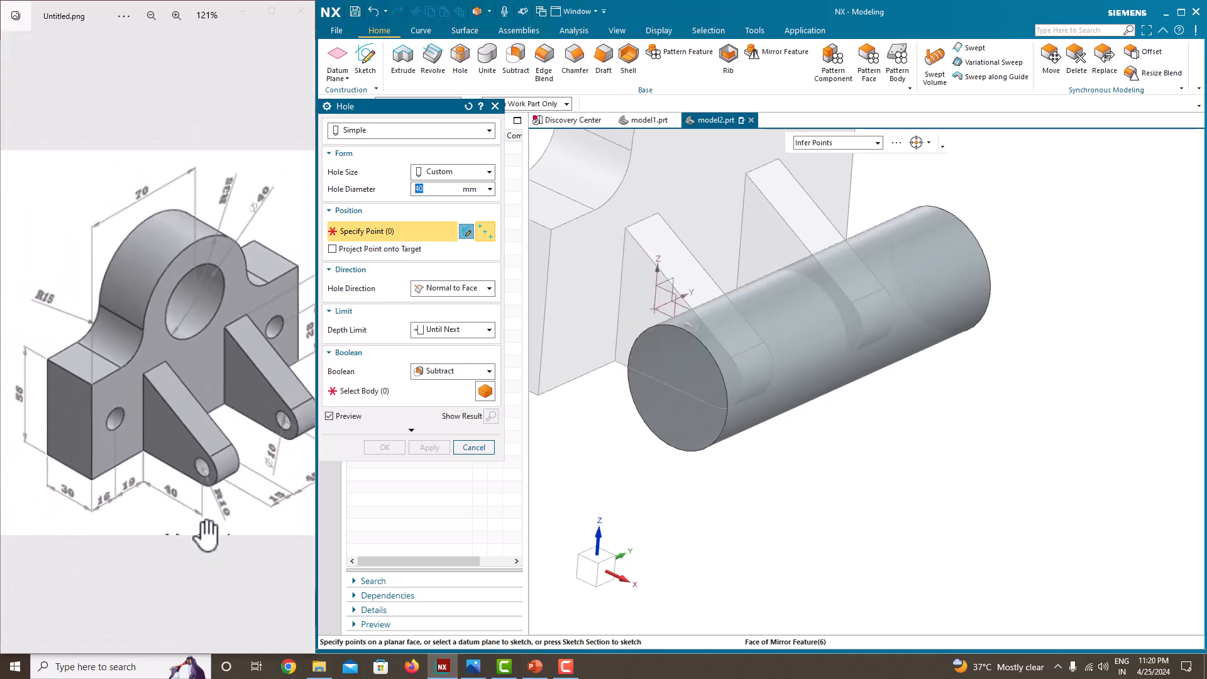
text(10)
key(Return)
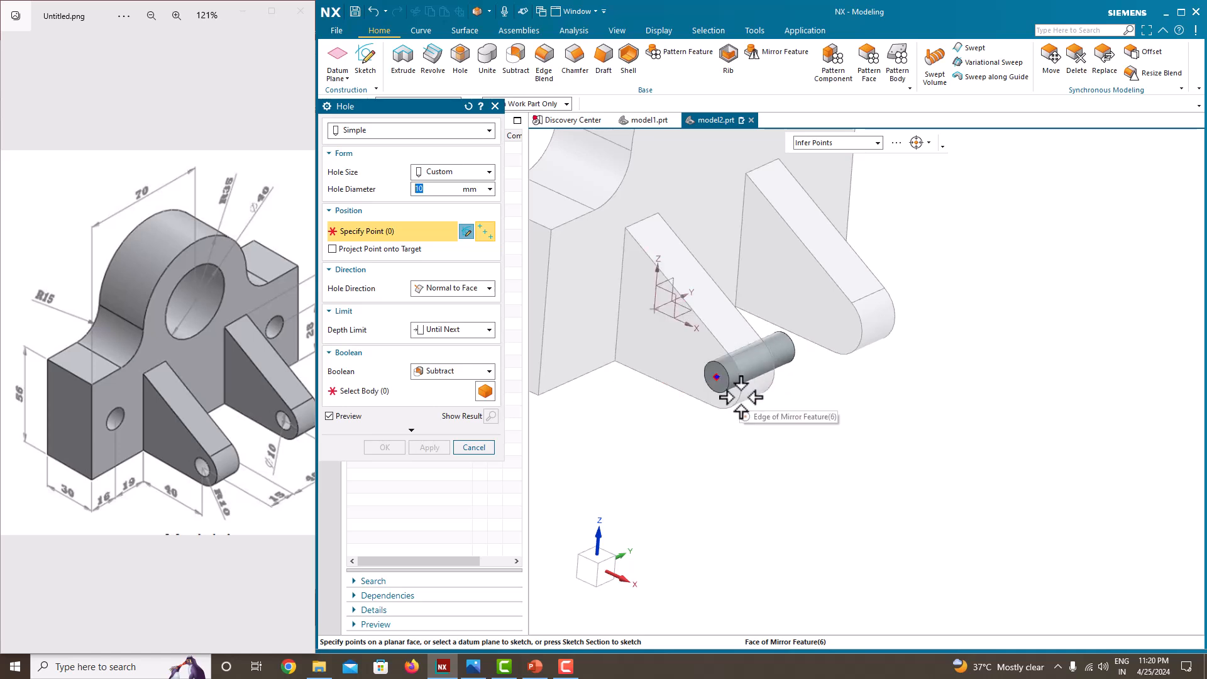
click(741, 397)
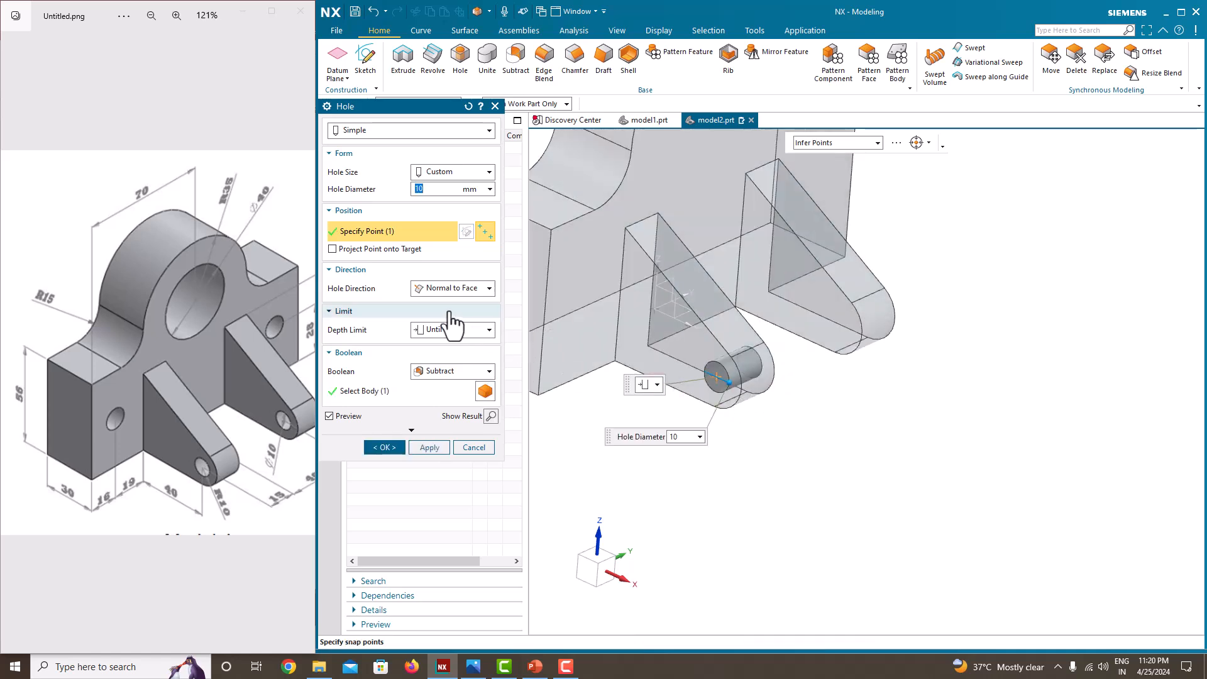
click(437, 333)
click(452, 379)
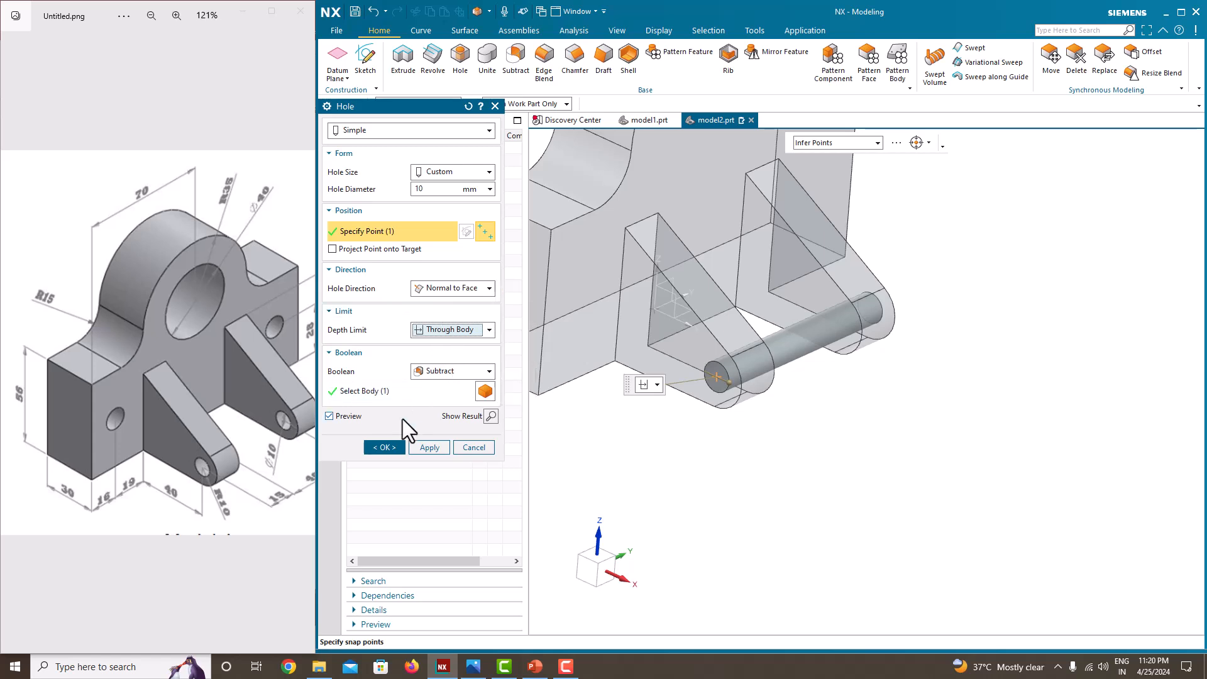
click(430, 448)
Add a simple 40 mm diameter hole concentric with the body's upper arc, with the depth limit Until Next
middle_drag(773, 437, 744, 426)
scroll(748, 424, down, 3)
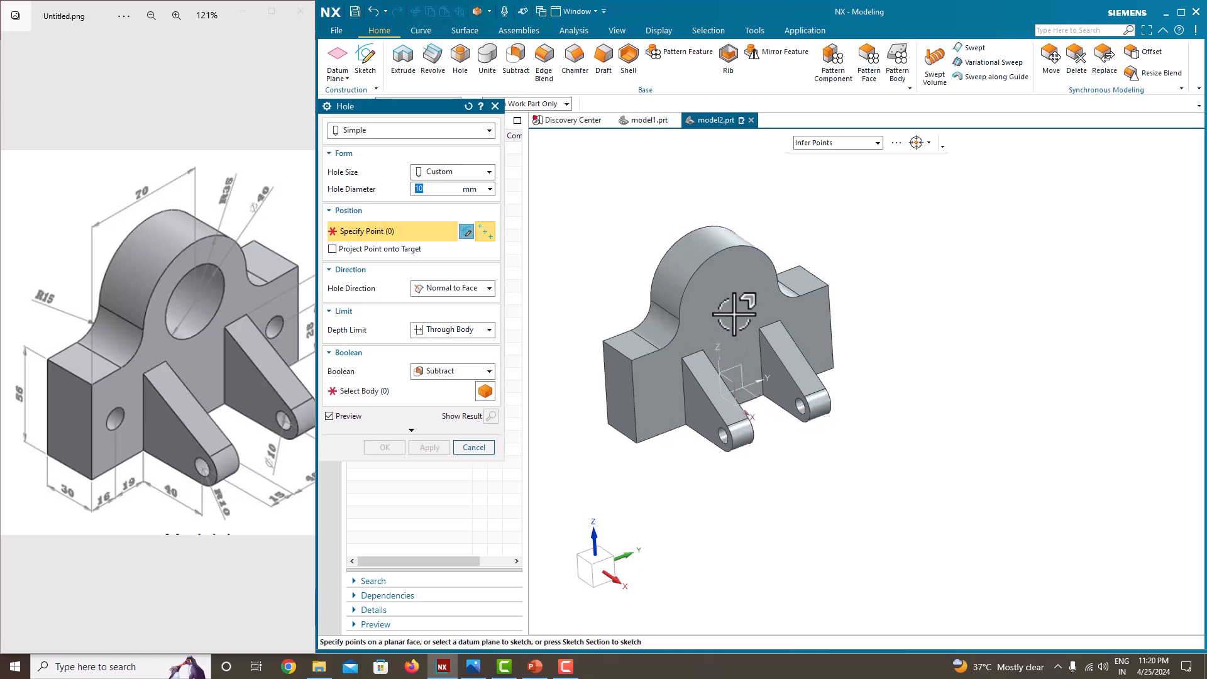
click(745, 247)
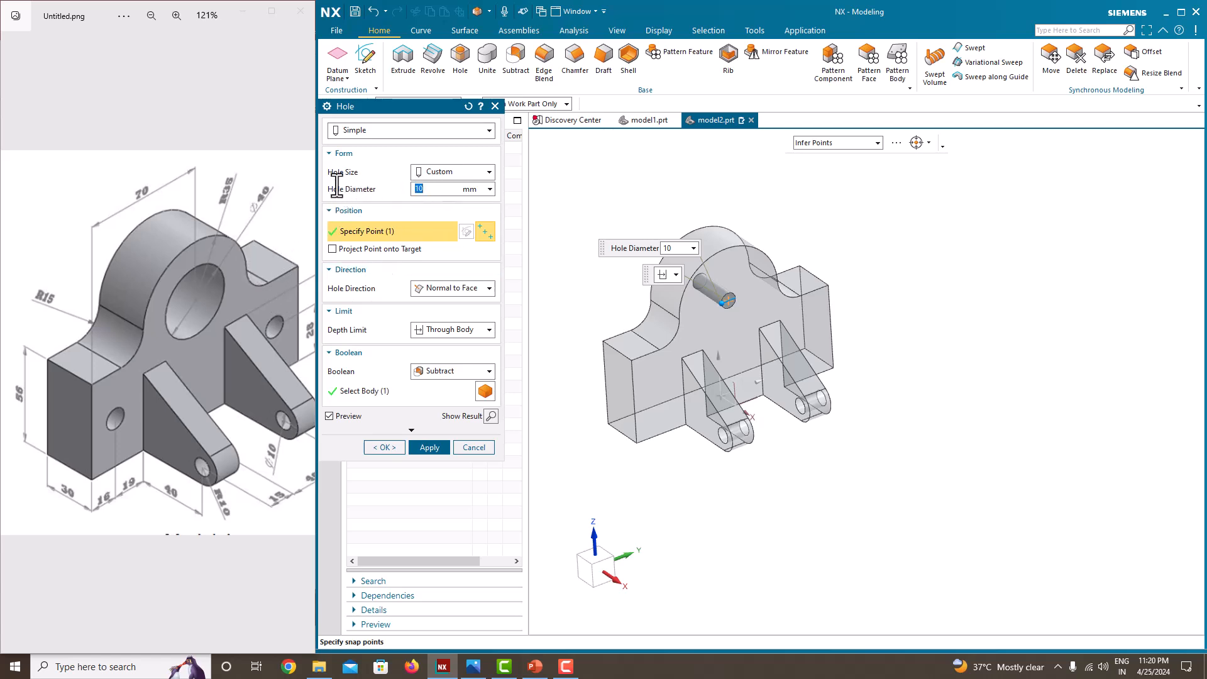
text(40)
key(Return)
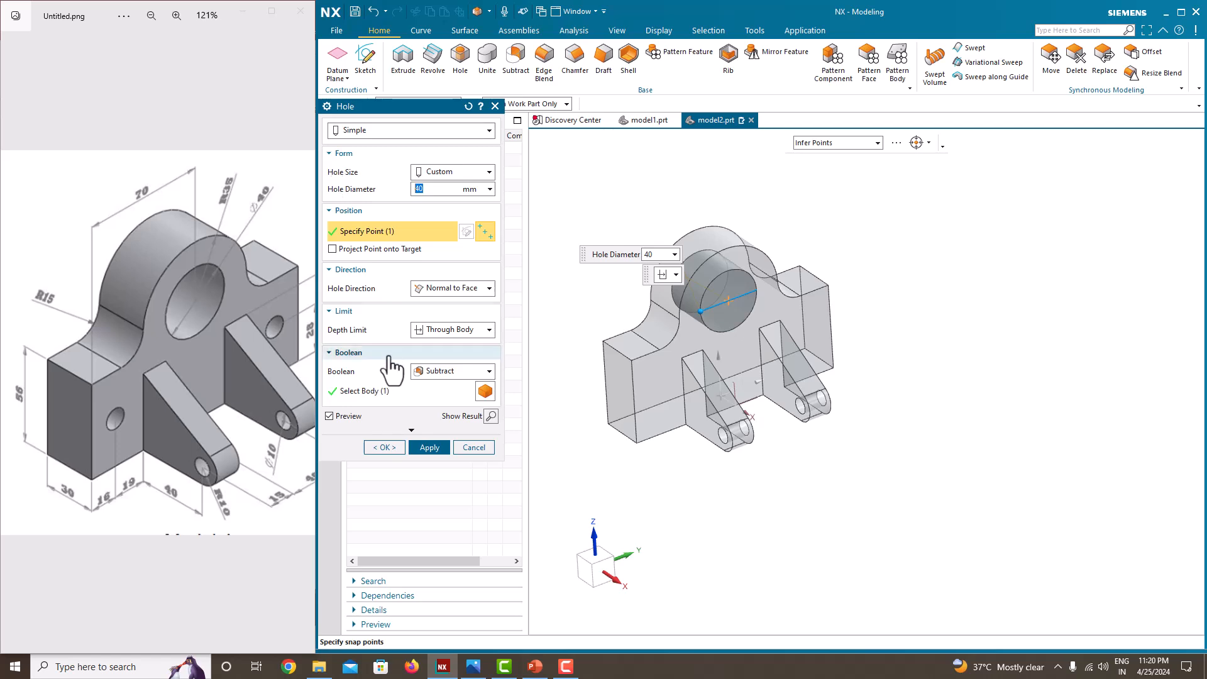
click(444, 333)
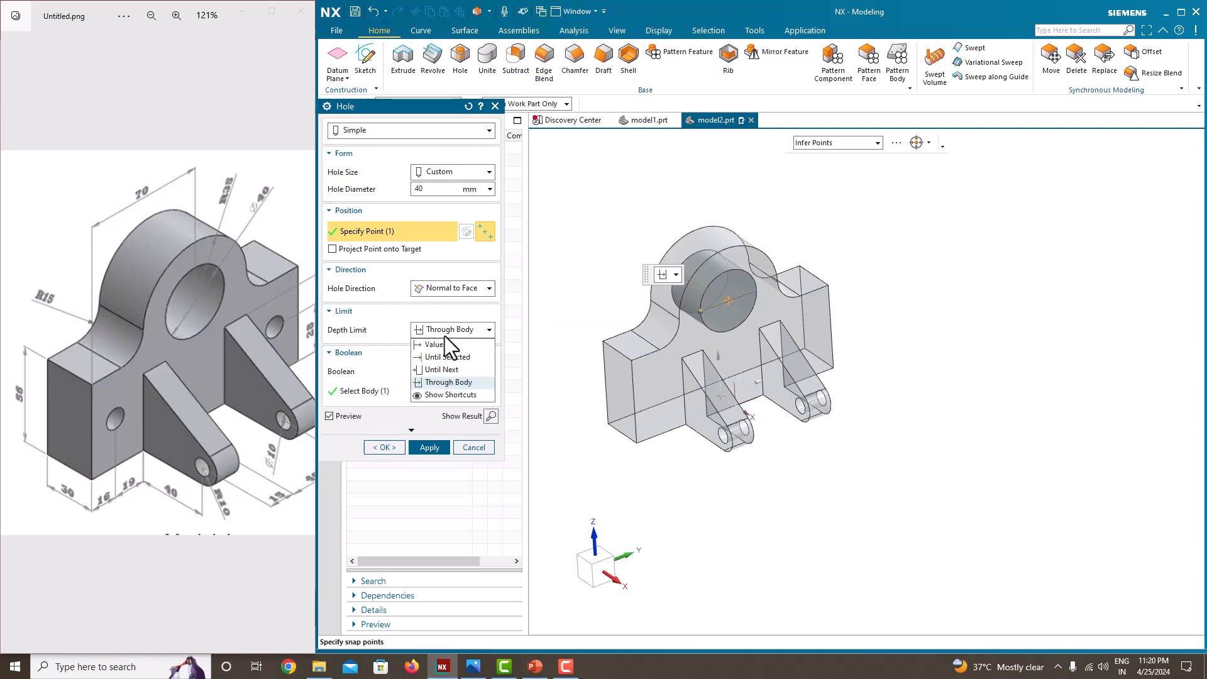
click(444, 370)
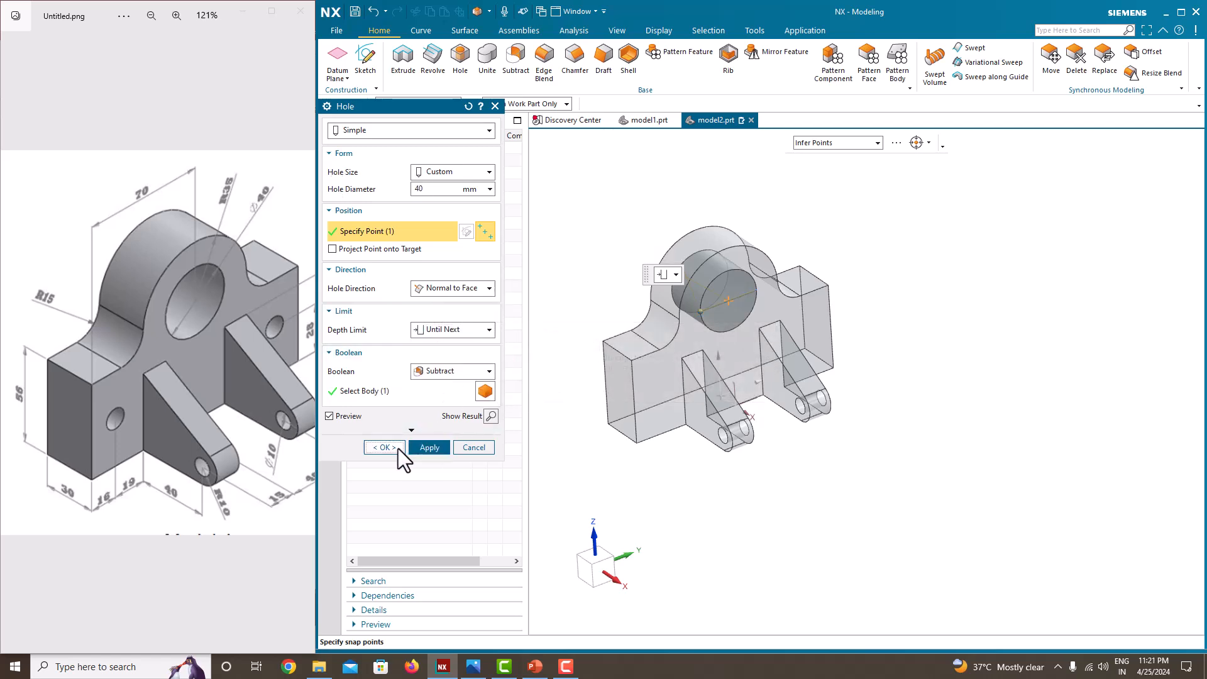
click(398, 448)
middle_drag(566, 453, 629, 468)
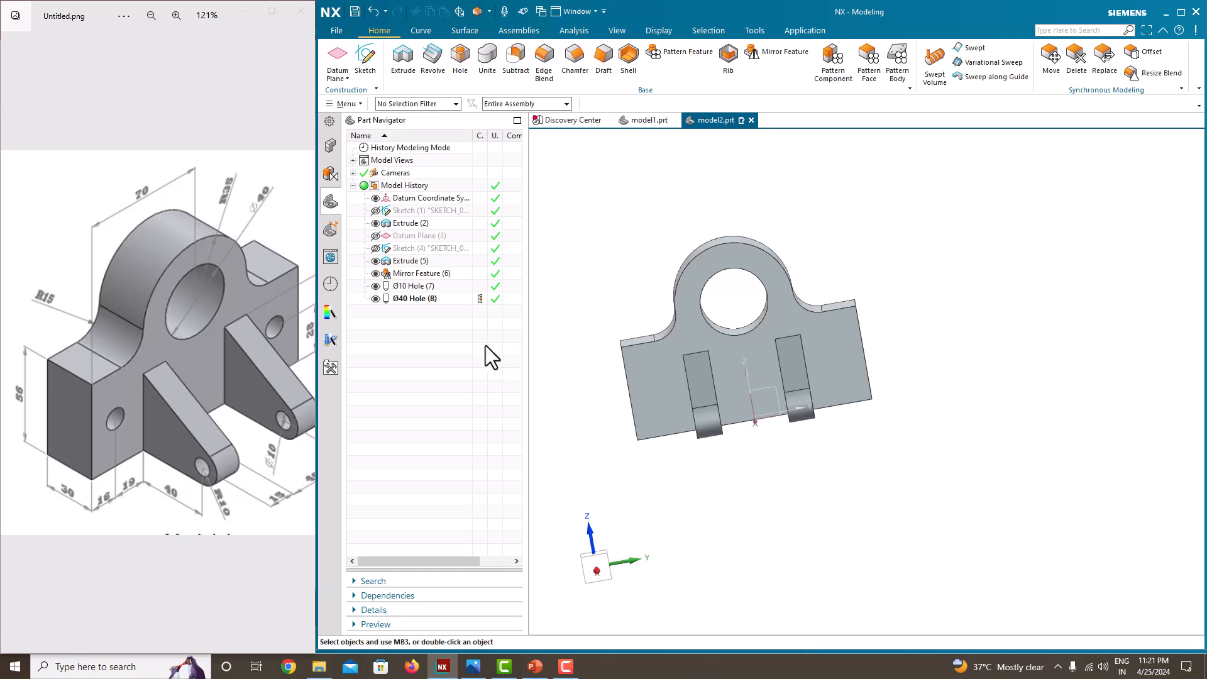
Start a new sketch on the front face of the main body
click(363, 70)
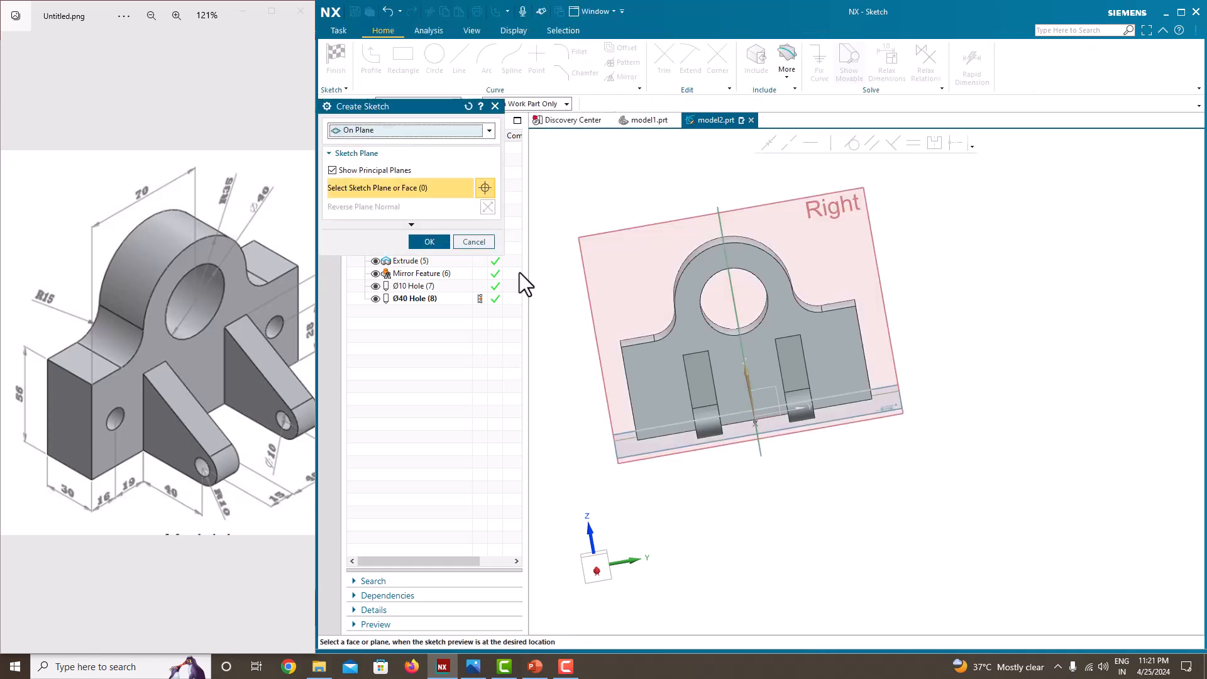
click(628, 374)
click(429, 241)
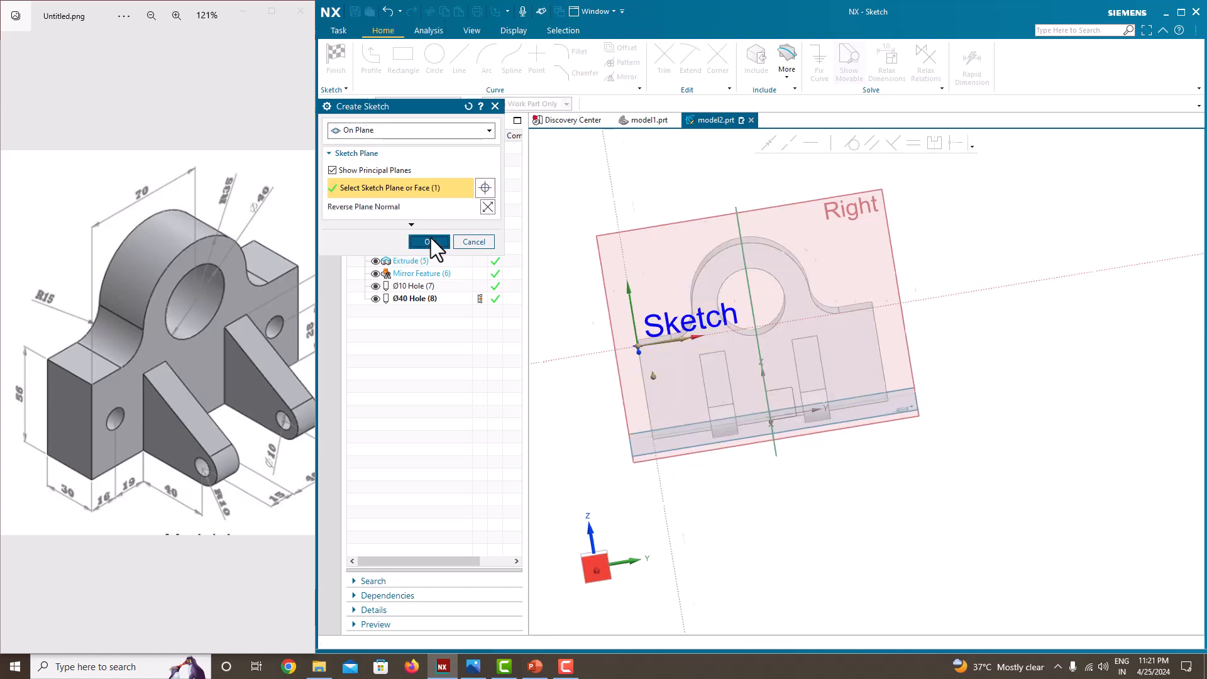
Draw a circle between the face's left edge and the left lug, and set its diameter to 10 mm, agreeing to scale the sketch
scroll(818, 447, up, 4)
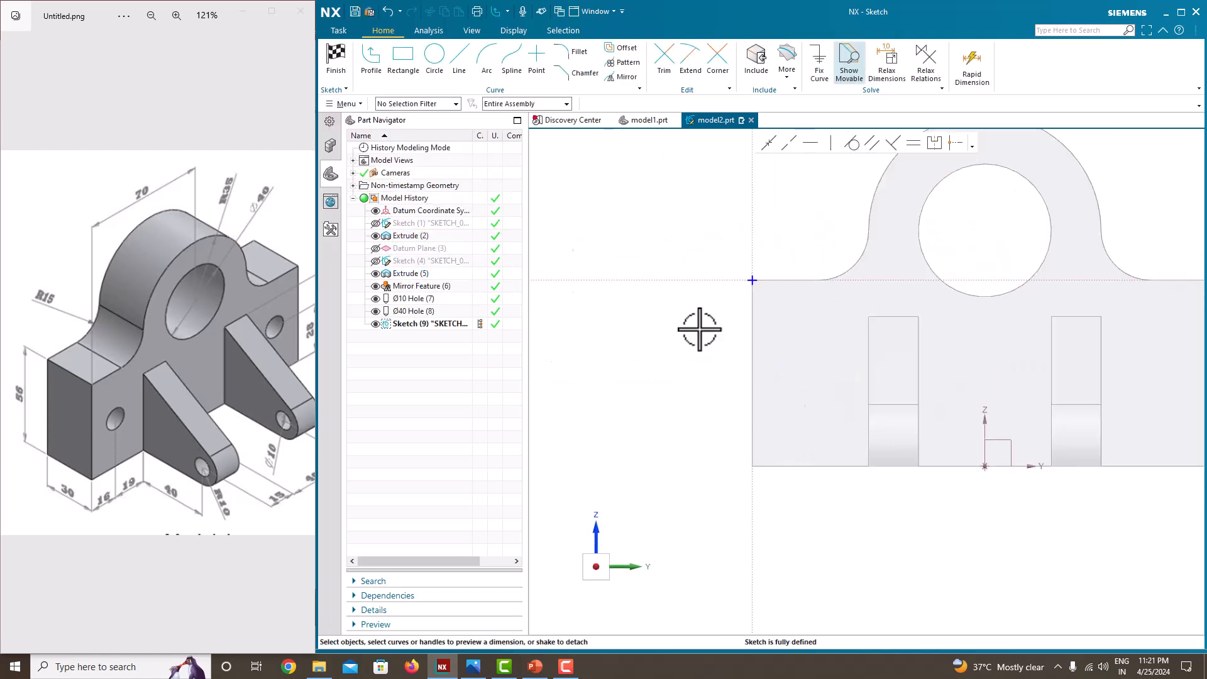
click(435, 63)
click(789, 372)
click(788, 349)
key(Escape)
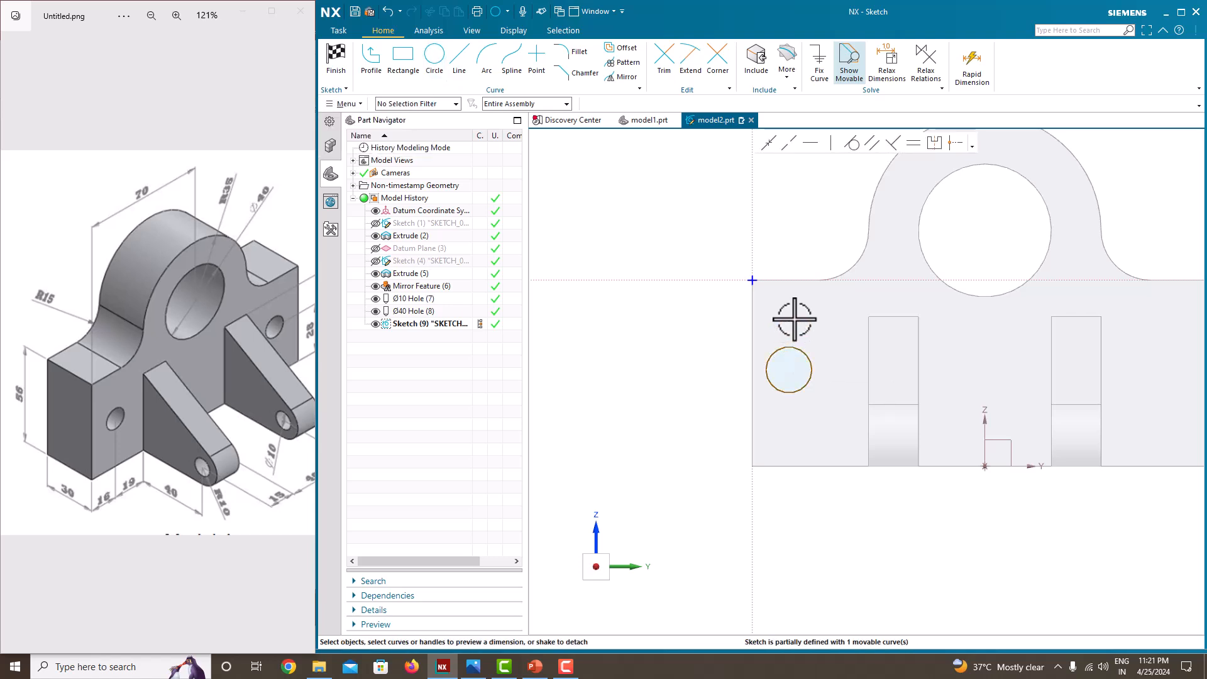
click(808, 355)
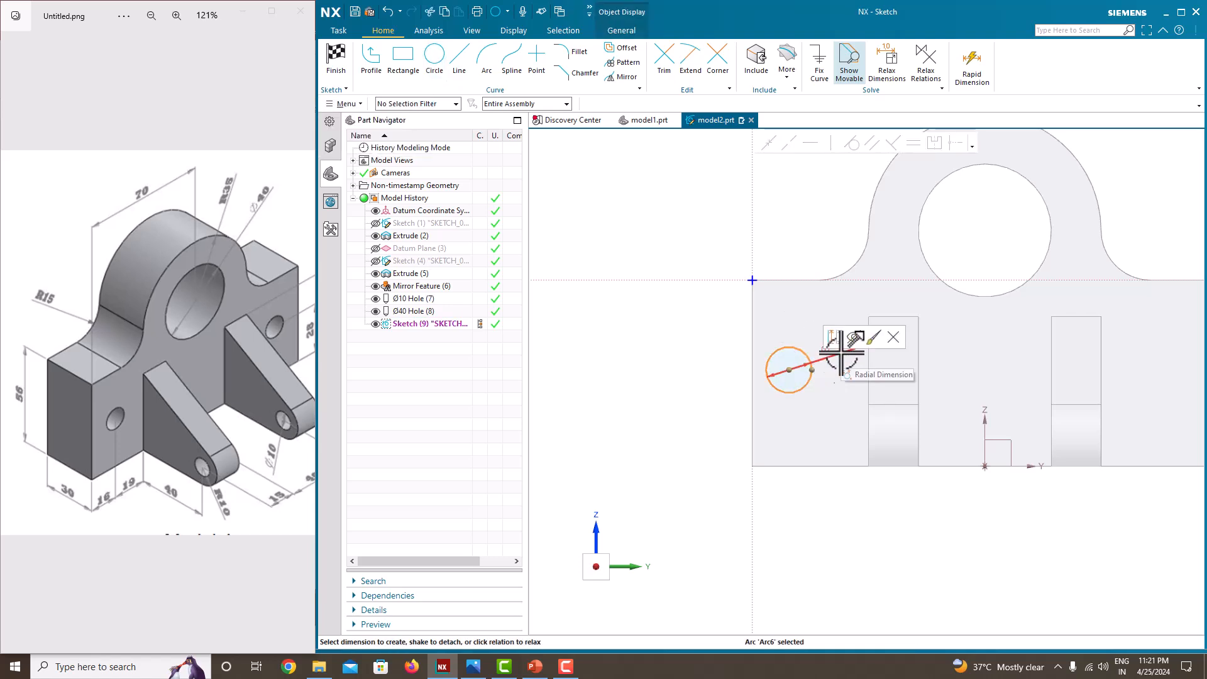
double_click(846, 346)
text(10)
key(Return)
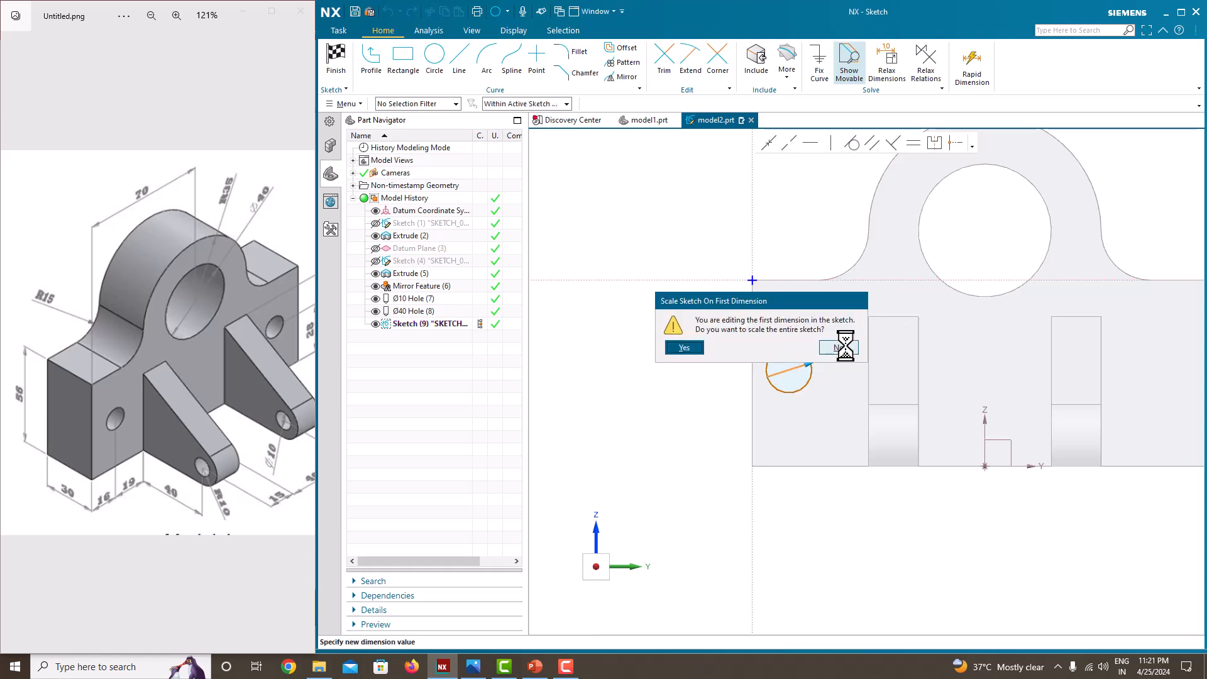
click(697, 350)
middle_click(798, 382)
Dimension the circle's centre 16 mm horizontally from the sketch's vertical axis along the body's left edge
scroll(787, 381, up, 3)
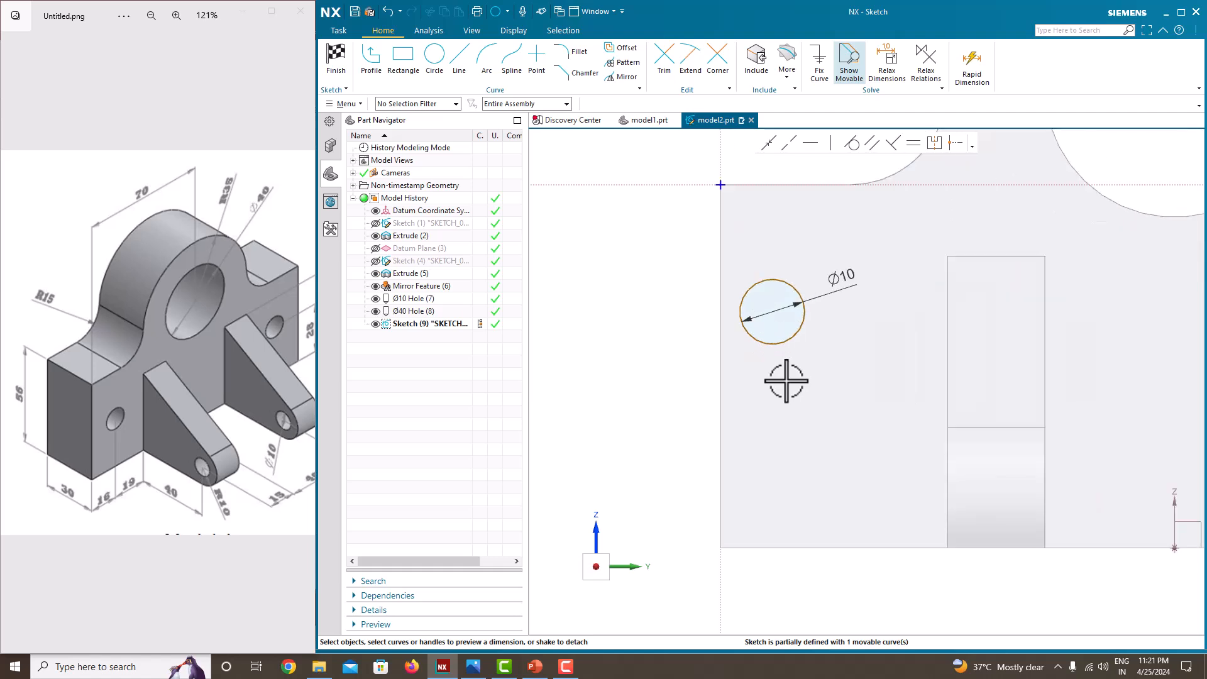
click(772, 312)
click(721, 296)
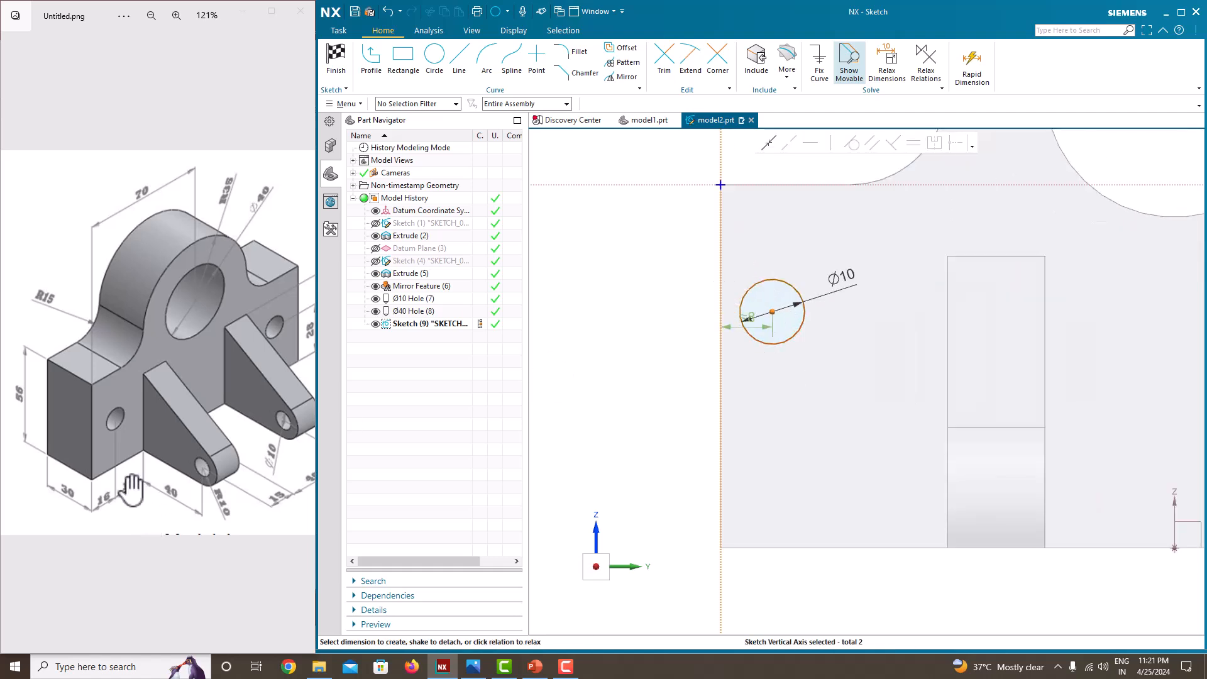
click(750, 318)
text(16)
key(Return)
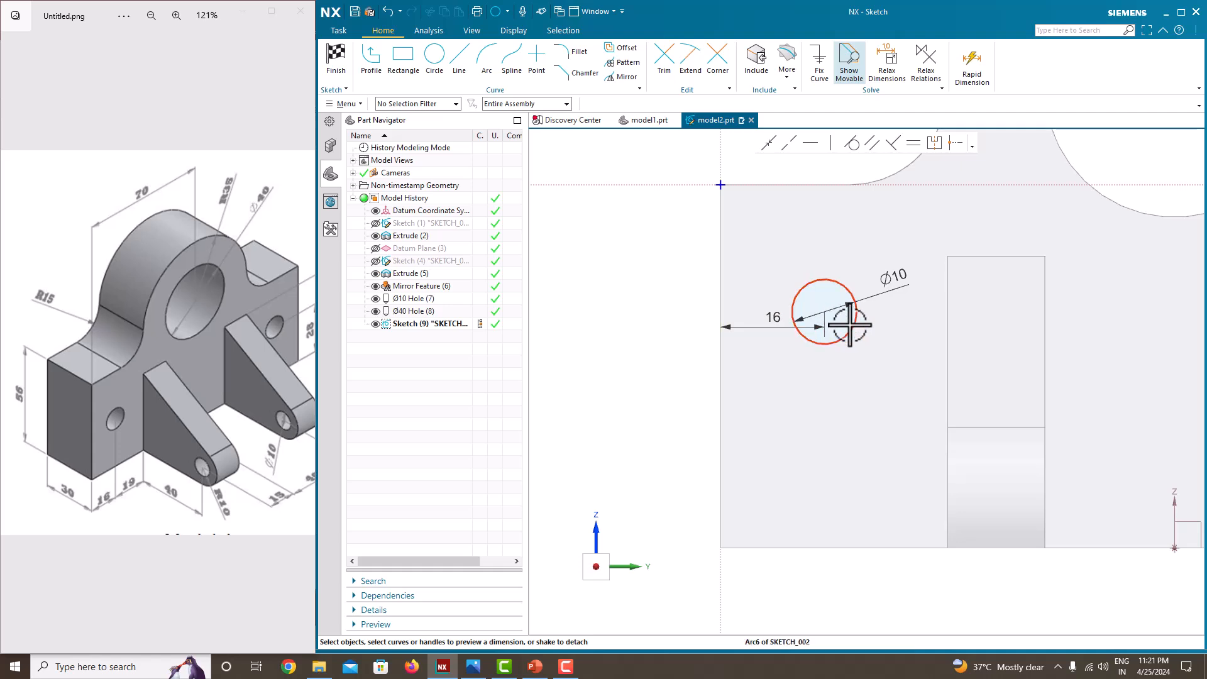
Dimension the circle's centre 28 mm above the body's bottom edge
click(825, 312)
click(834, 547)
scroll(278, 413, down, 2)
click(226, 400)
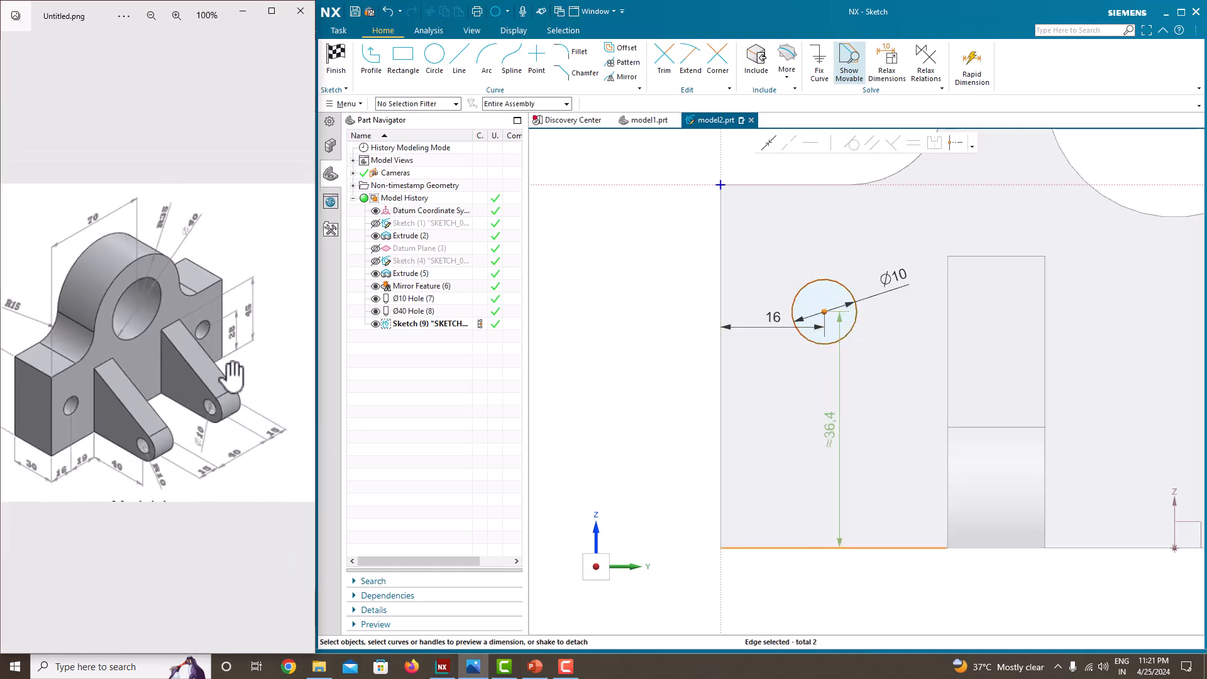
click(830, 426)
text(28)
key(Return)
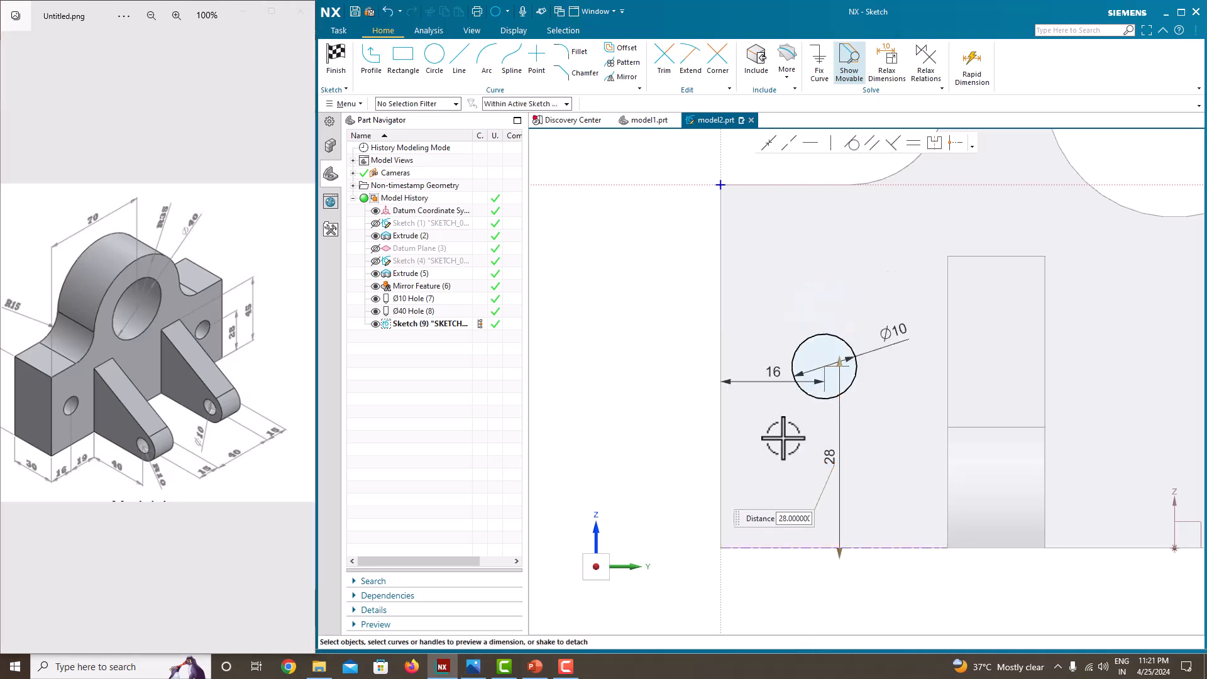
Finish the side-hole sketch and return to modeling
scroll(783, 434, down, 5)
middle_drag(801, 485, 841, 508)
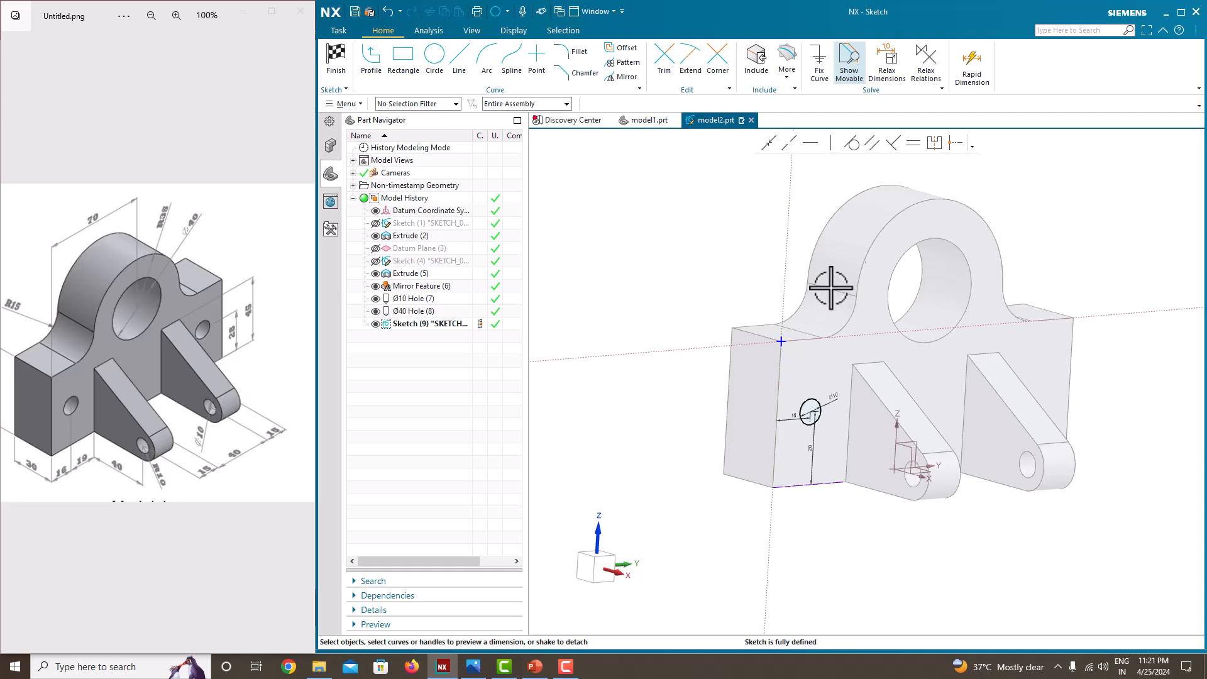
right_click(633, 208)
click(657, 217)
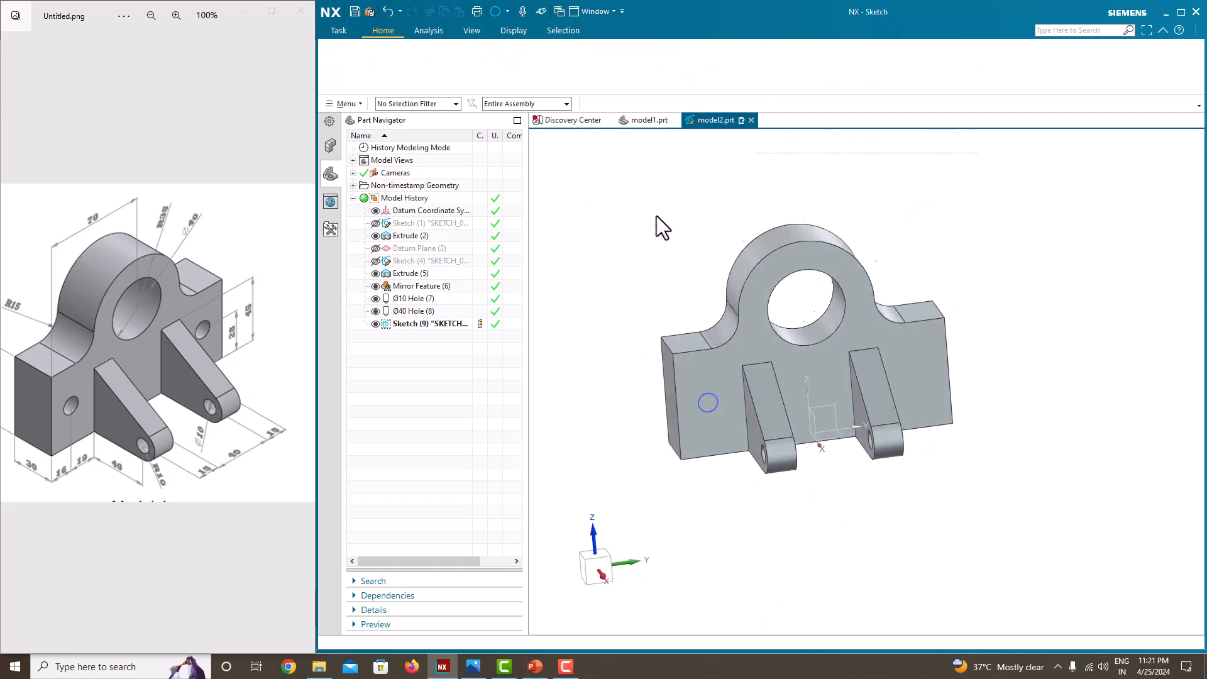
Extrude the 10 mm circle into the body with the end limit Until Next and inferred Boolean subtraction, and hide its sketch
click(403, 73)
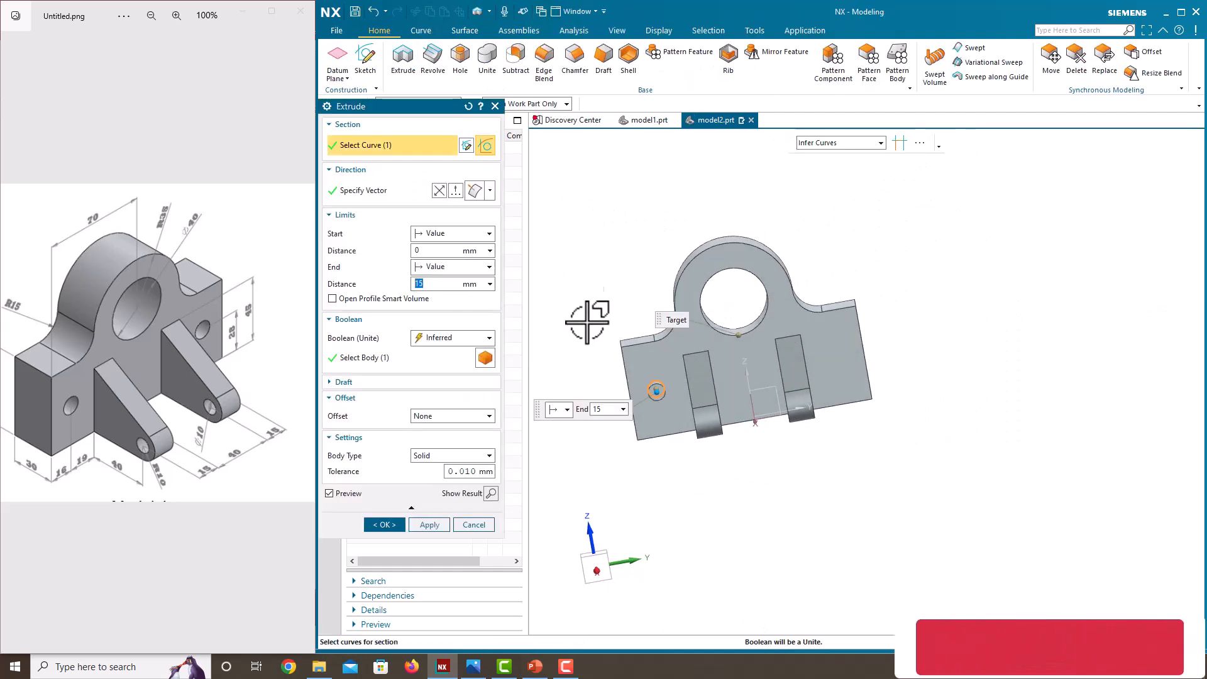
mouse_move(647, 404)
middle_down()
mouse_move(687, 409)
mouse_move(679, 396)
middle_up()
text(55)
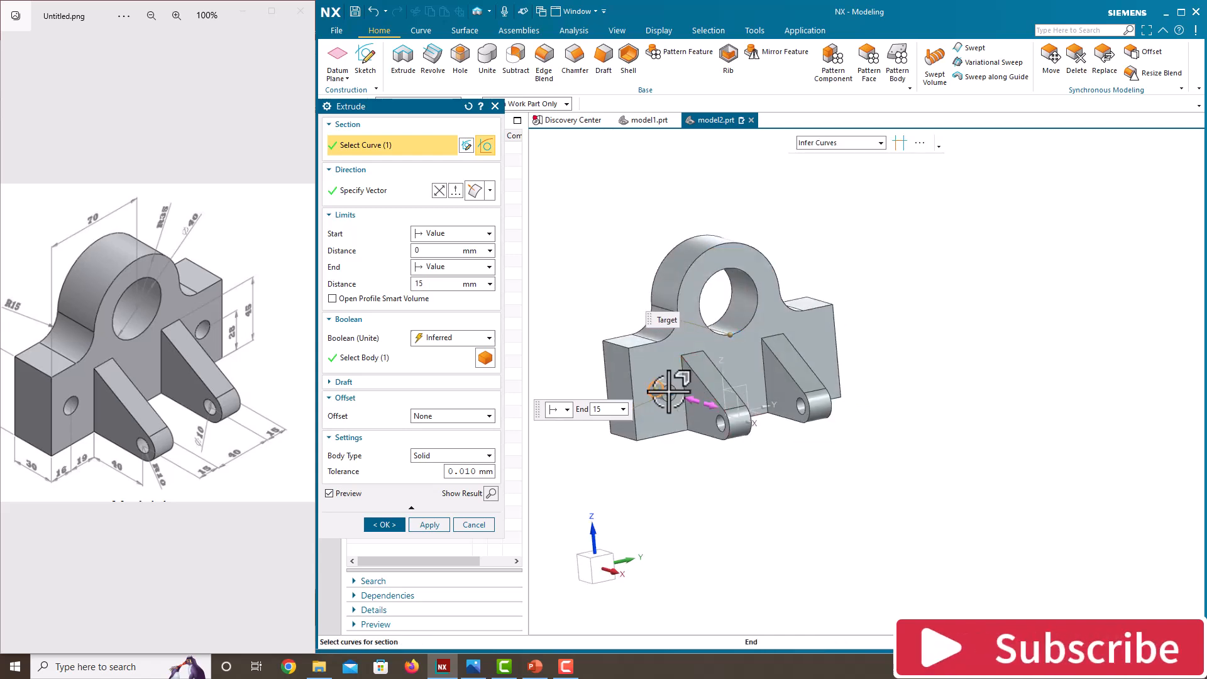
key(Return)
click(443, 266)
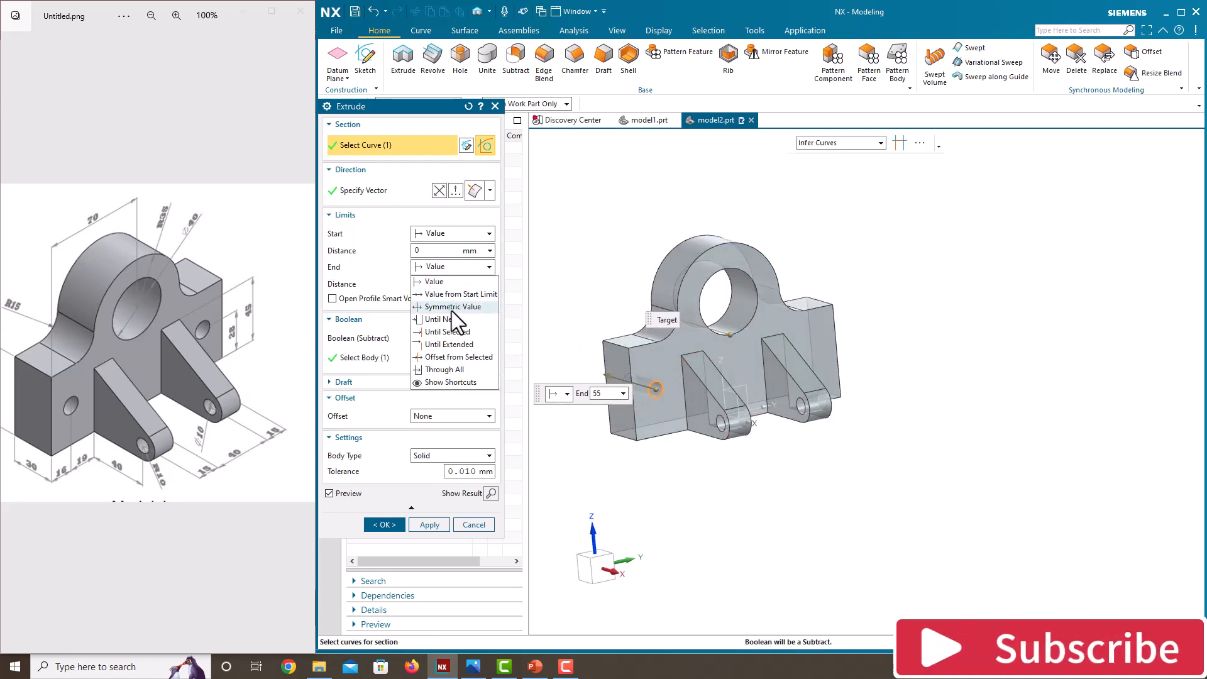
click(454, 306)
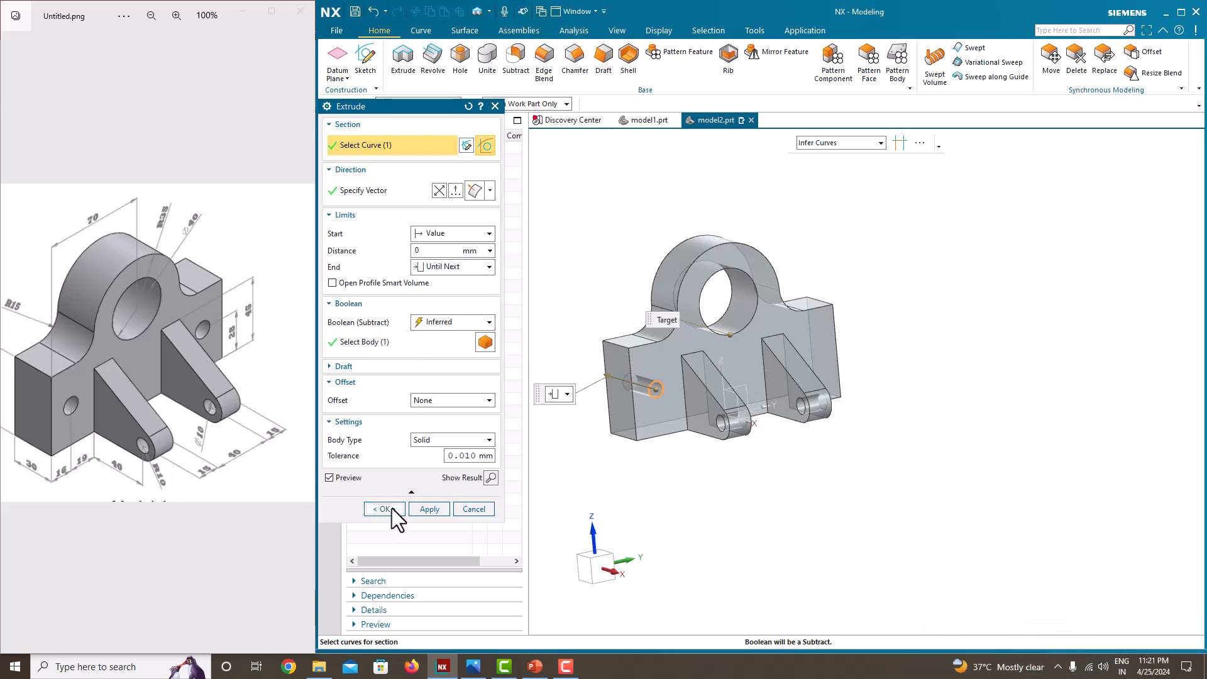
click(391, 508)
middle_drag(626, 507, 648, 503)
click(375, 311)
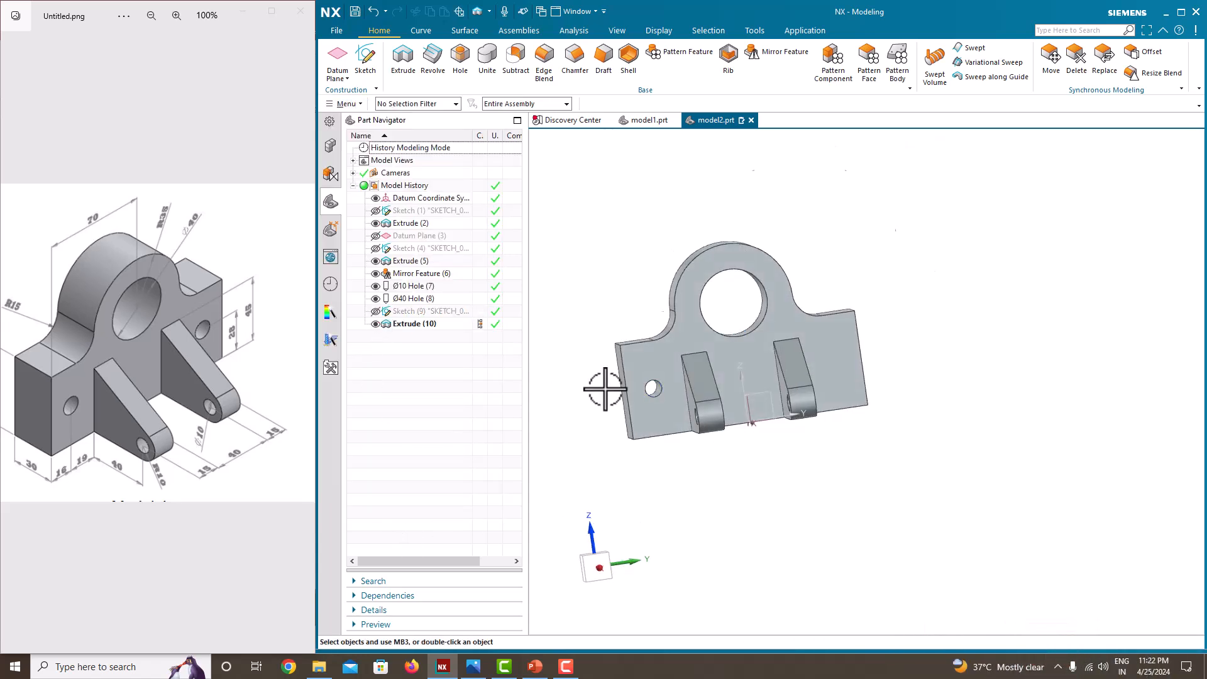
Mirror the 10 mm side-hole extrude about the central XZ datum plane to the body's opposite side
scroll(614, 393, up, 3)
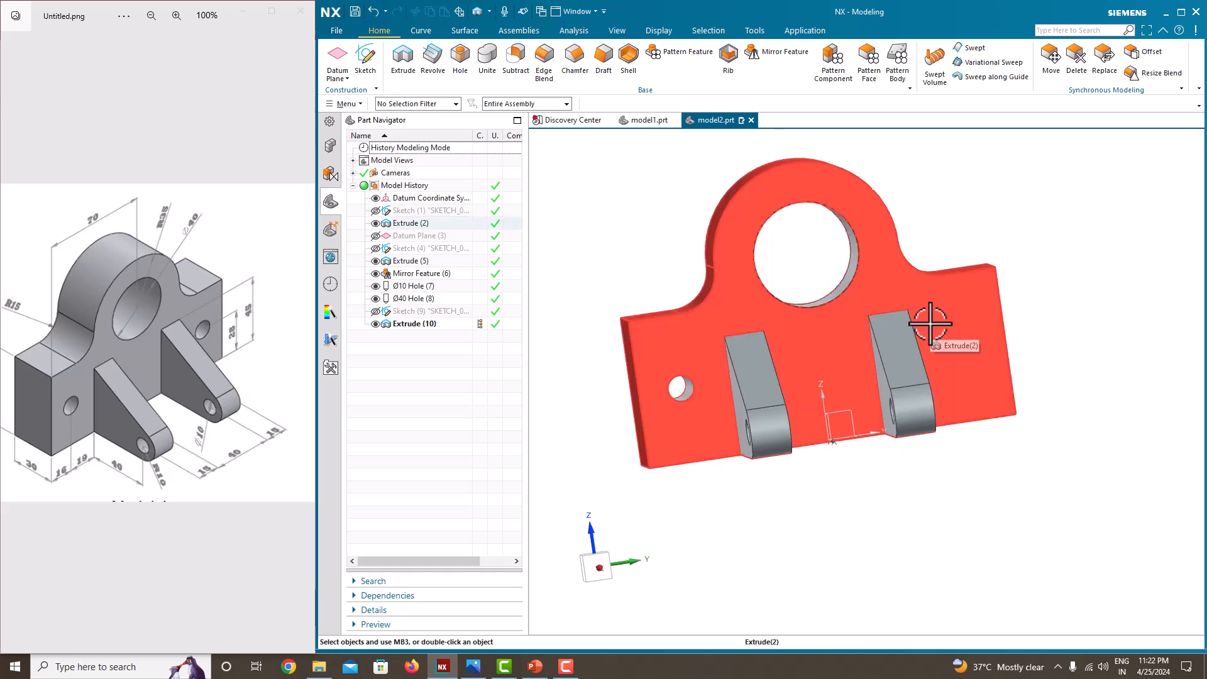
click(422, 323)
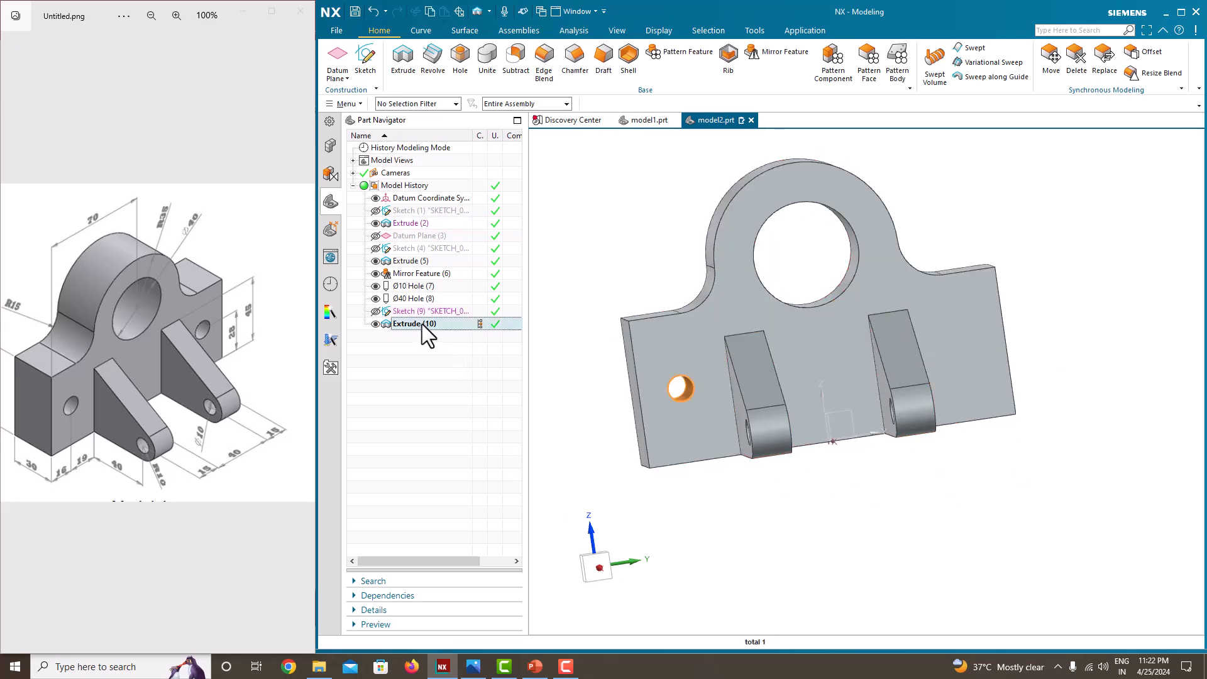
click(764, 59)
click(372, 207)
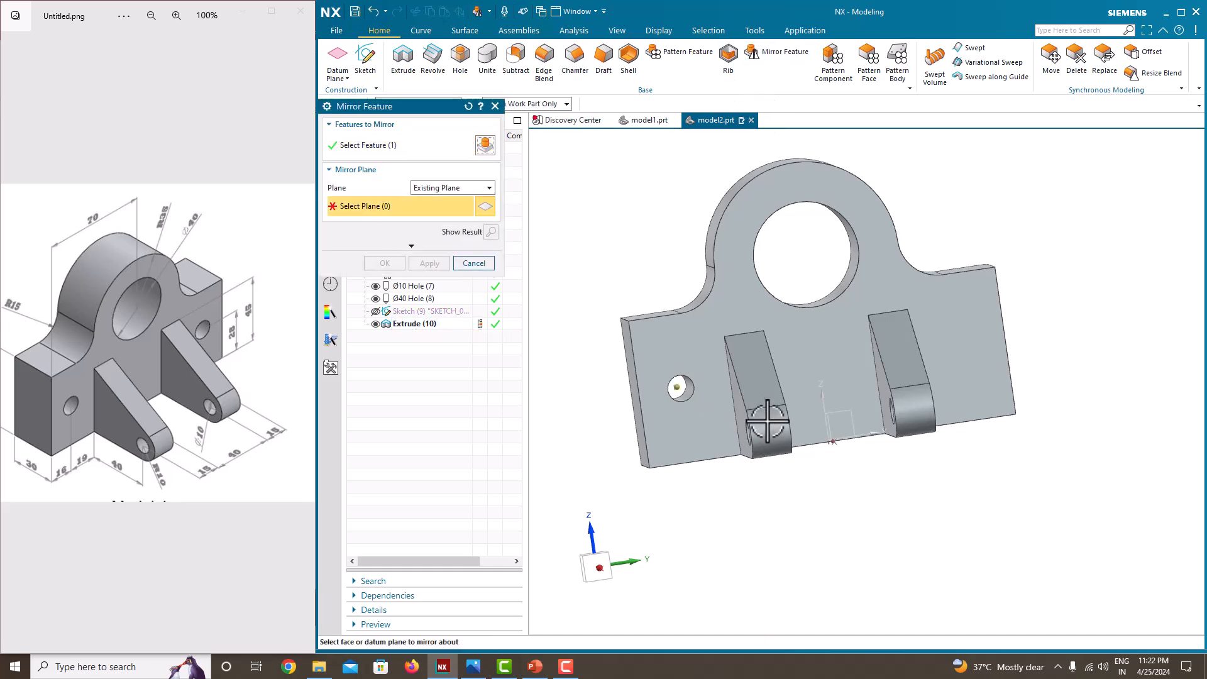
scroll(766, 420, up, 3)
middle_drag(800, 453, 843, 501)
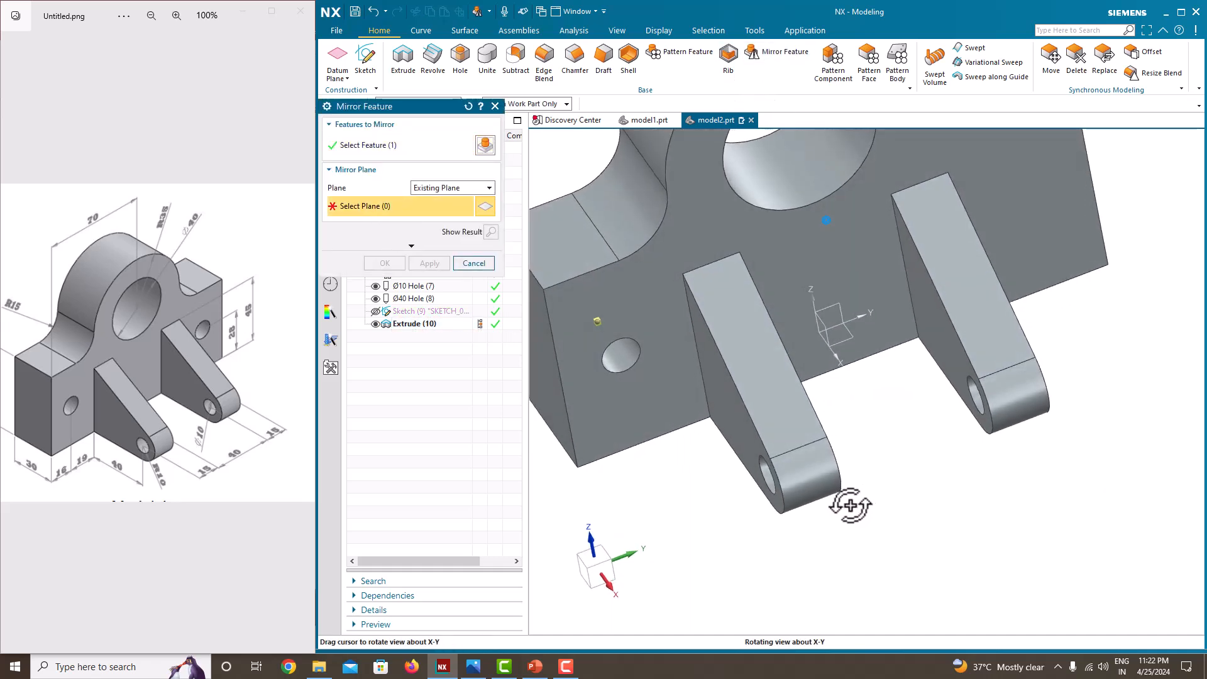
click(829, 332)
click(389, 263)
scroll(952, 410, down, 4)
middle_drag(952, 410, 998, 308)
scroll(717, 439, down, 2)
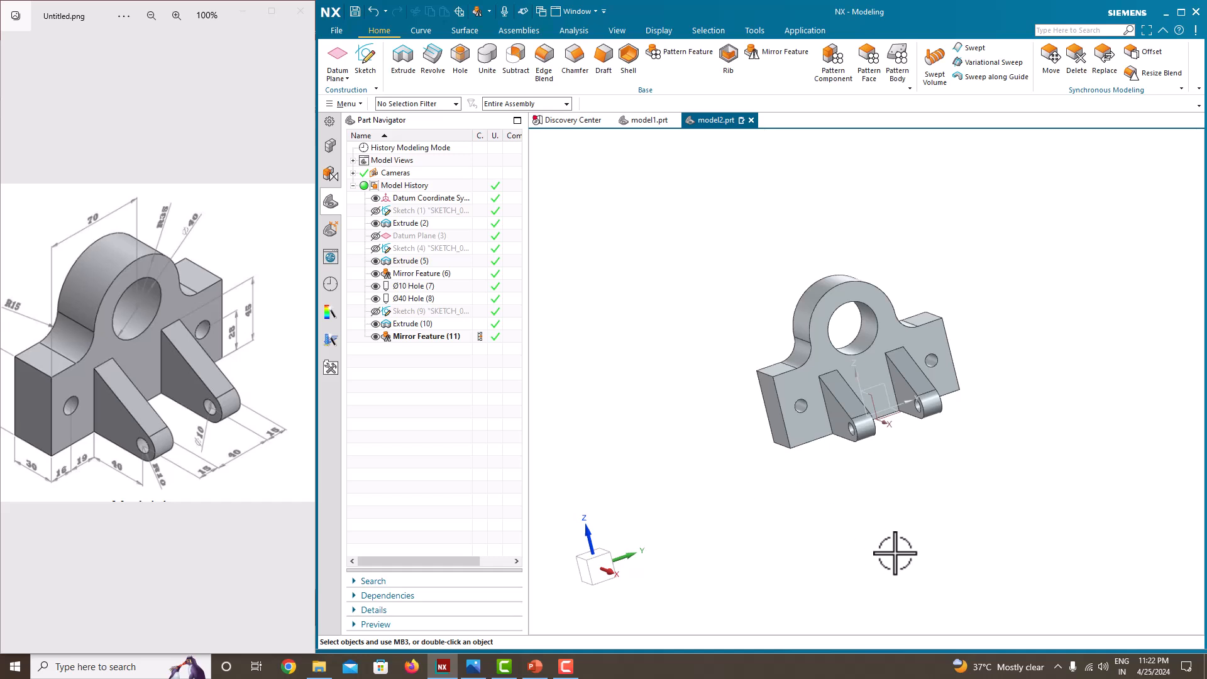
Orient the model to the isometric view
right_click(681, 272)
mouse_move(722, 408)
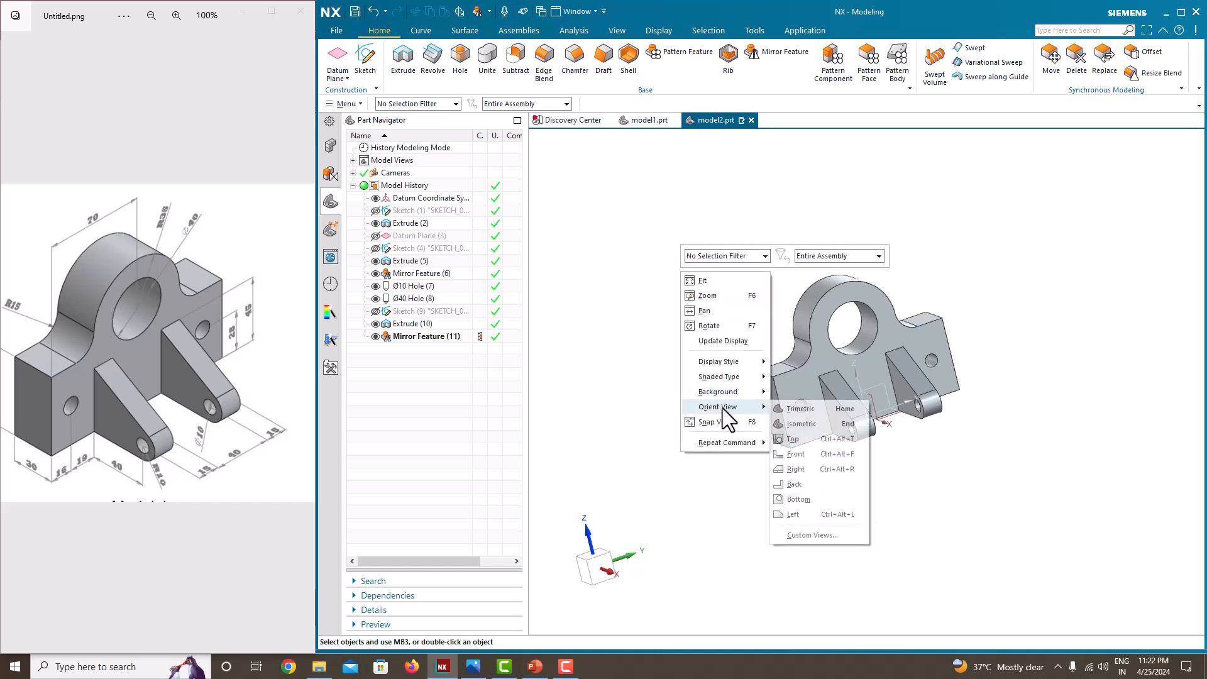
click(806, 420)
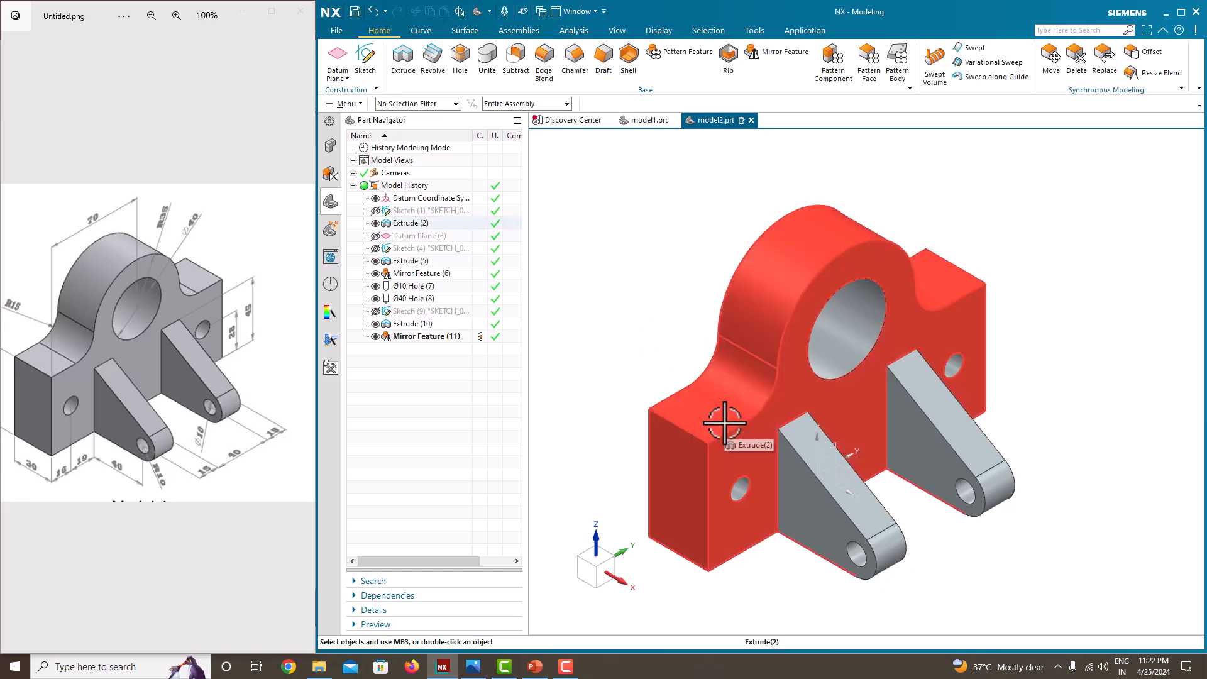
Change the object display color of the whole bracket body to light blue
click(659, 25)
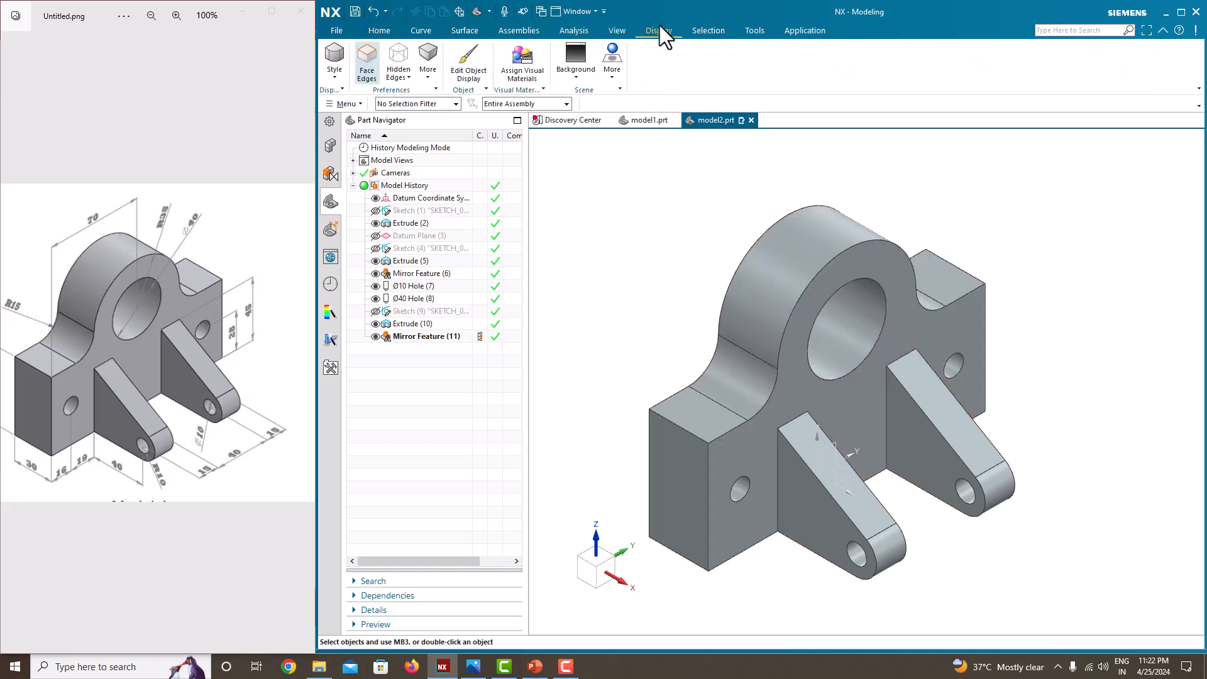
click(475, 72)
click(797, 315)
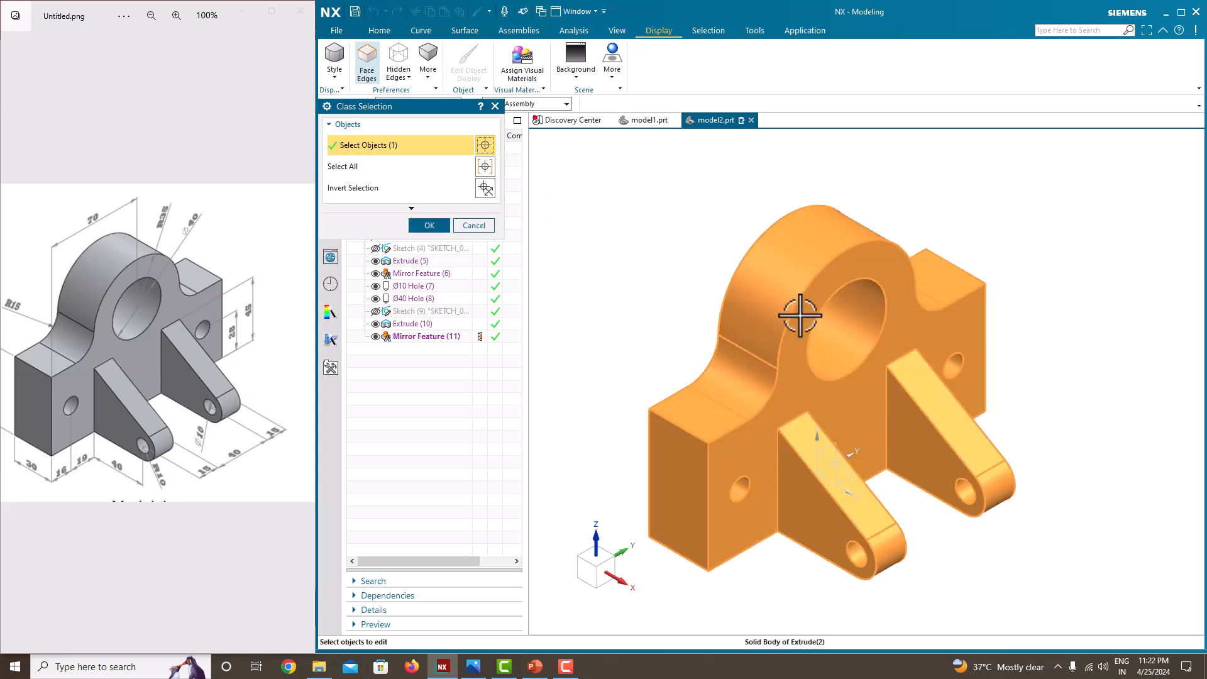
click(430, 225)
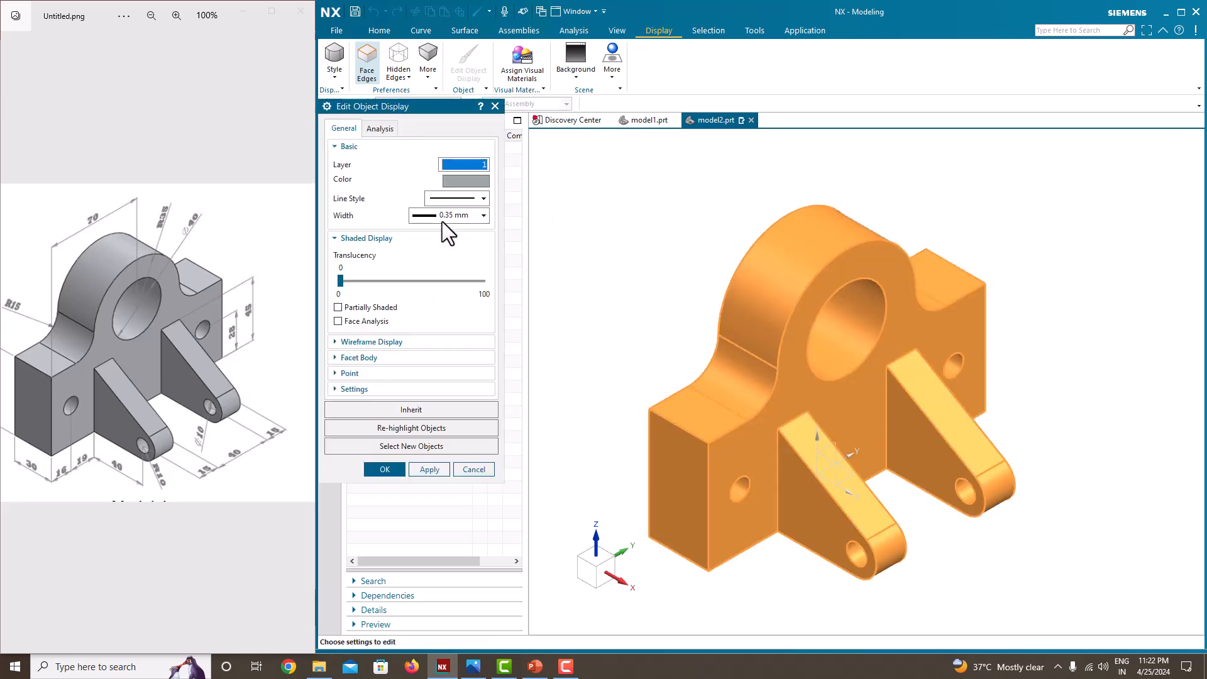
click(458, 180)
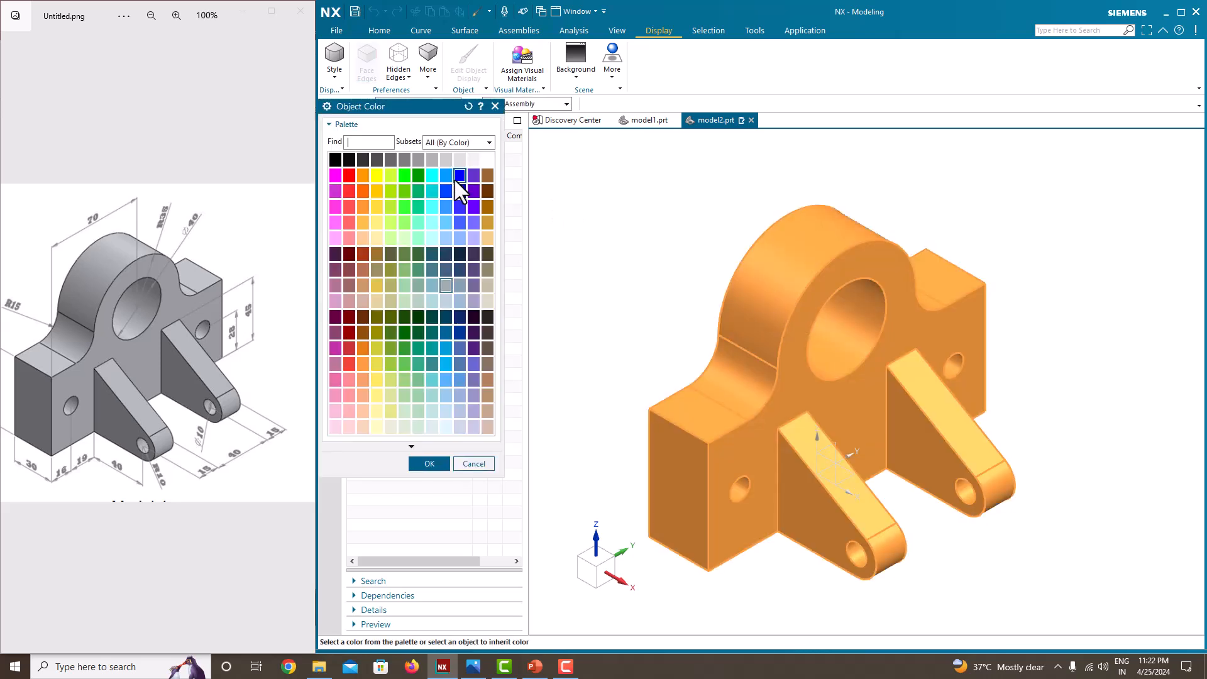
click(437, 462)
click(398, 470)
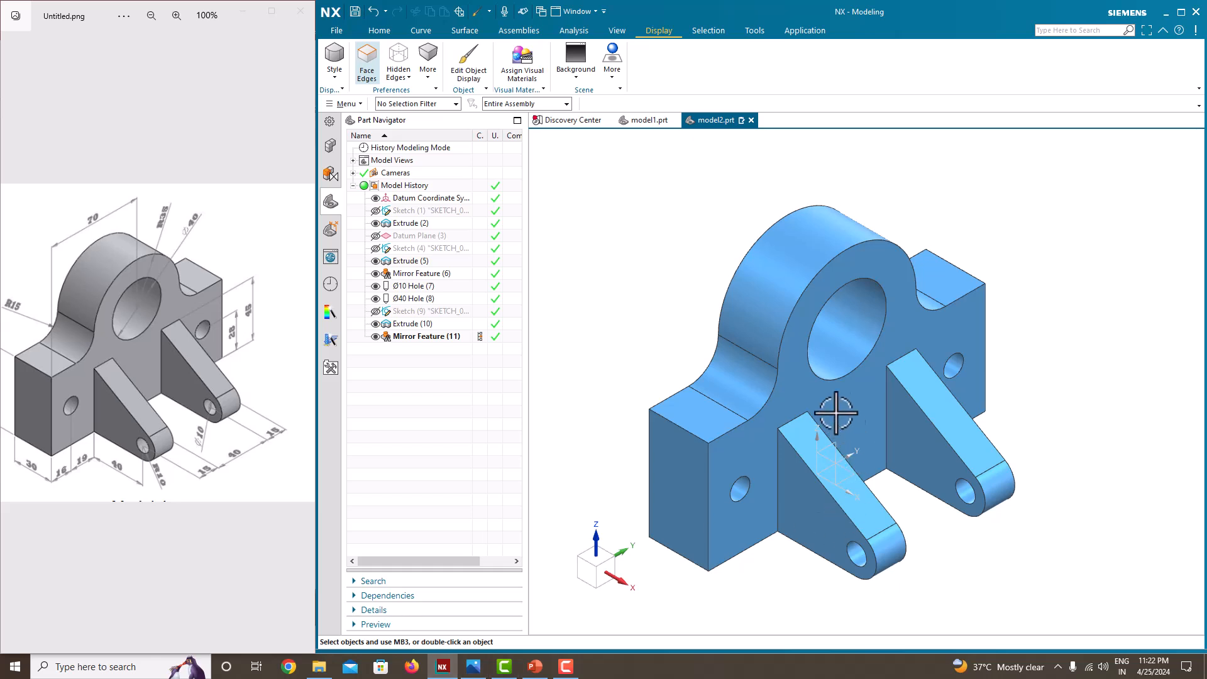
scroll(739, 345, down, 2)
scroll(672, 383, up, 1)
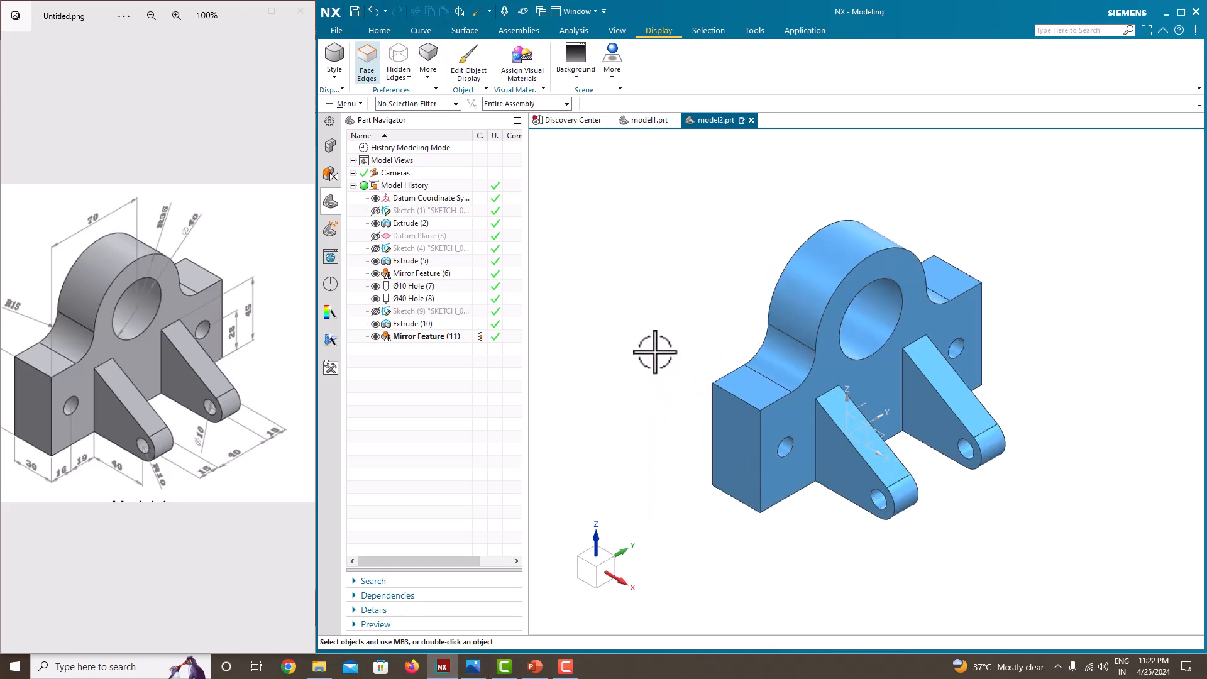